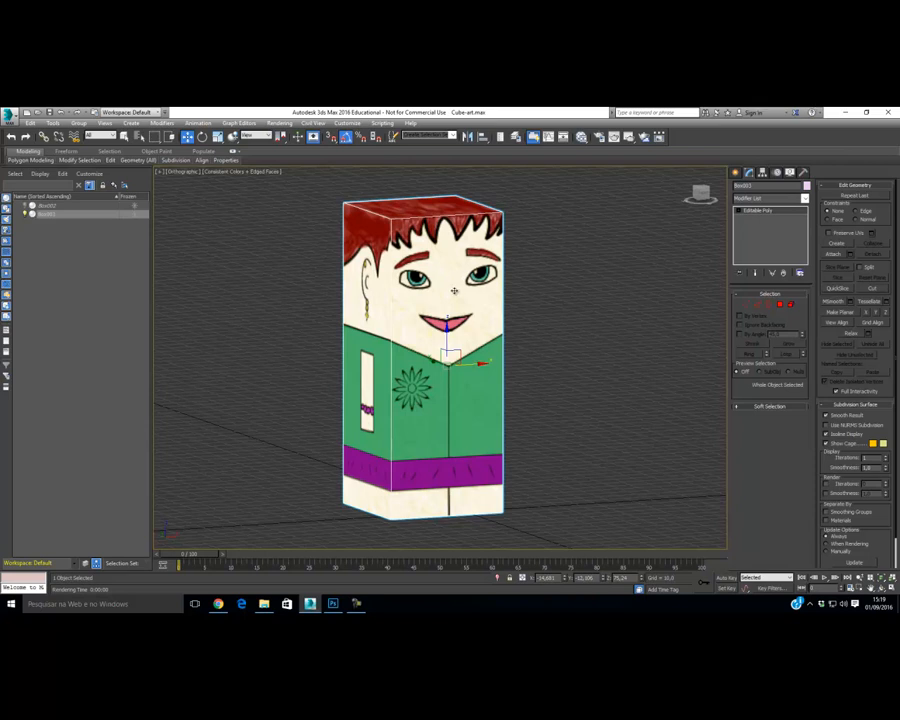
Unhide the plain box beside the textured character box and select it.
middle_click_drag(442, 302, 525, 342)
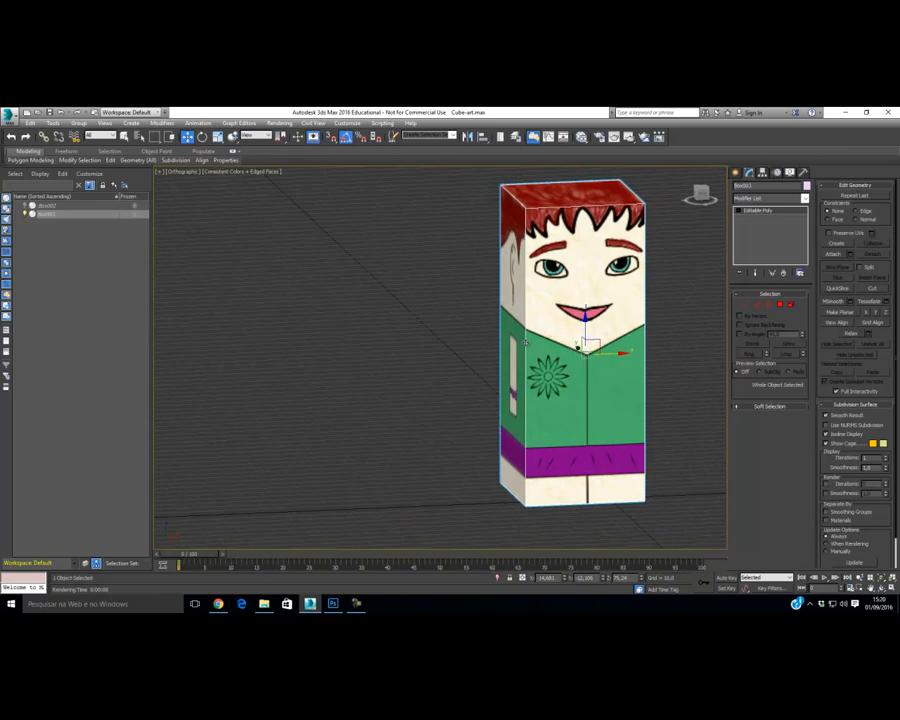
left_click(323, 335)
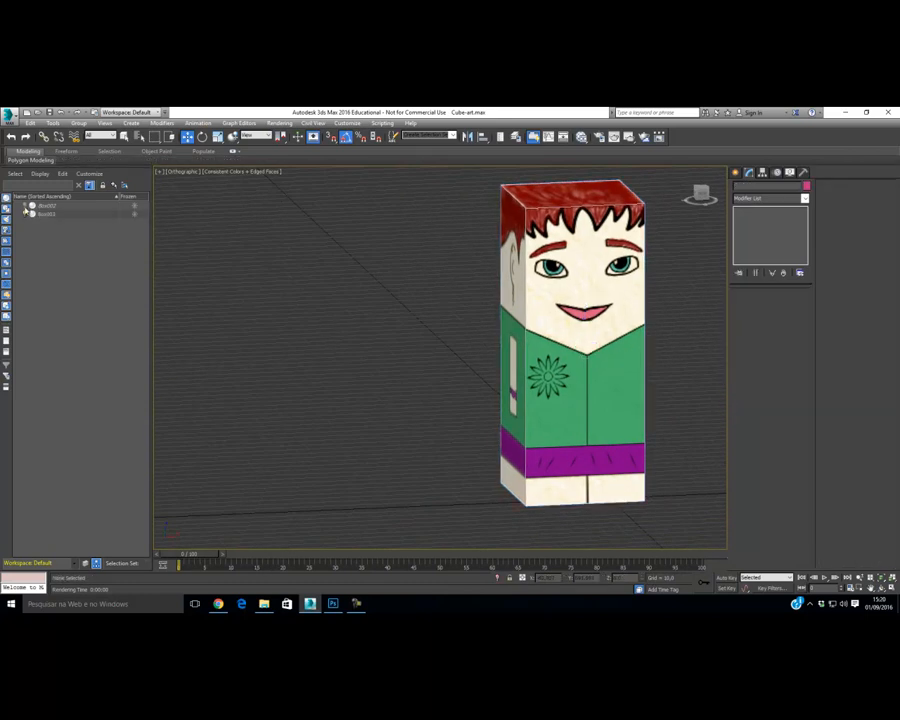
left_click(25, 205)
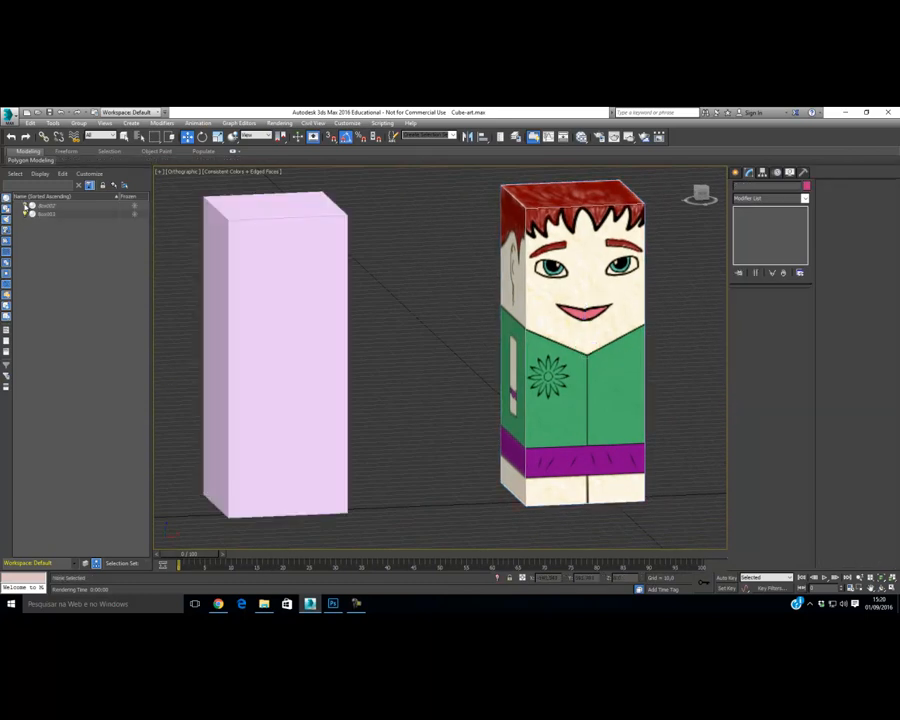
left_click(302, 305)
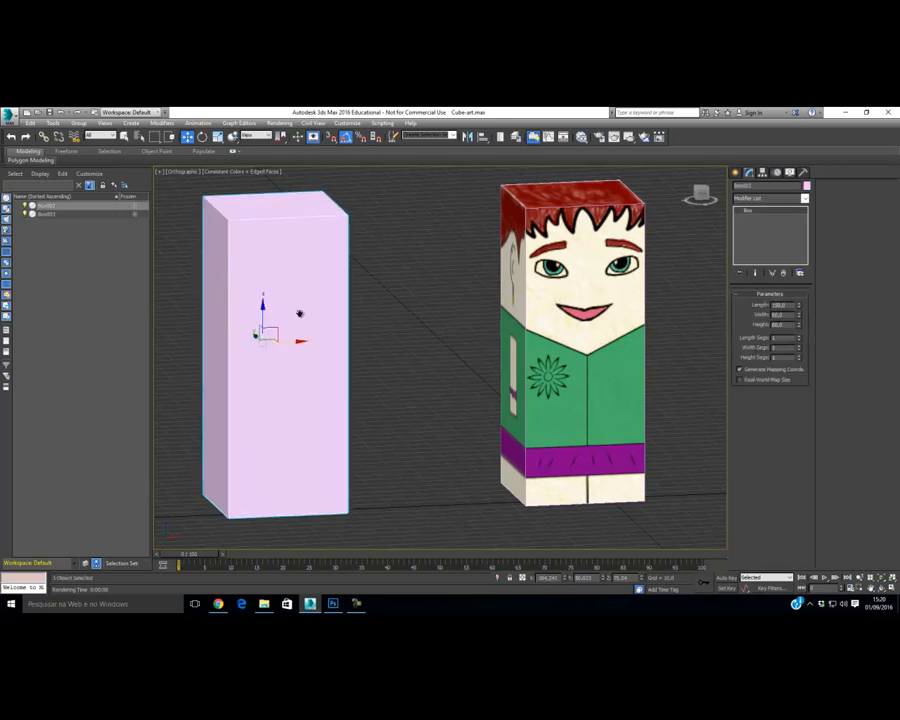
middle_click_drag(301, 313, 404, 320)
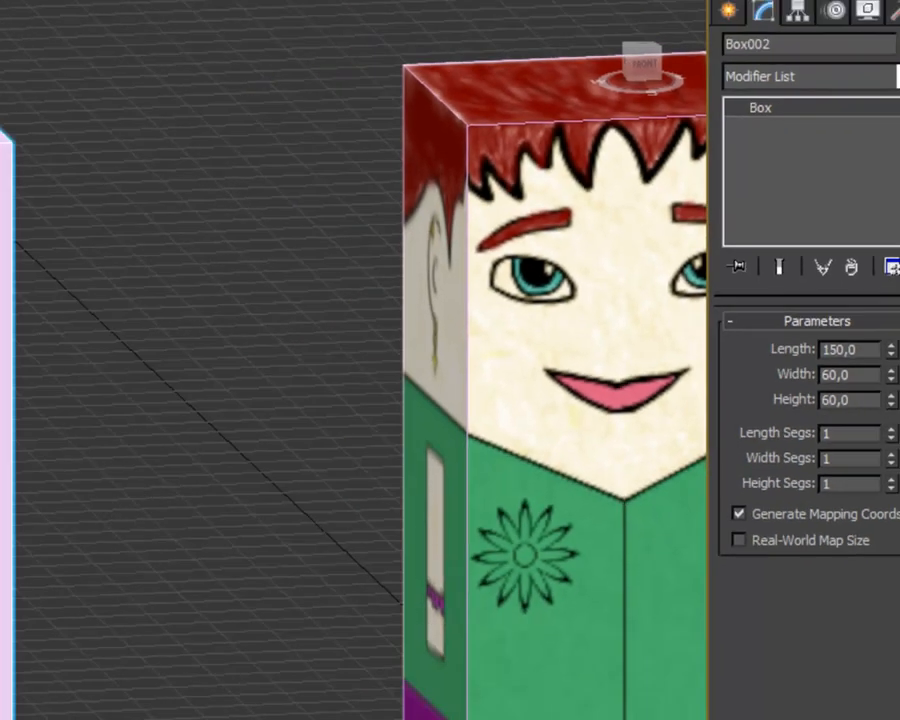
middle_click_drag(337, 278, 357, 273, "alt")
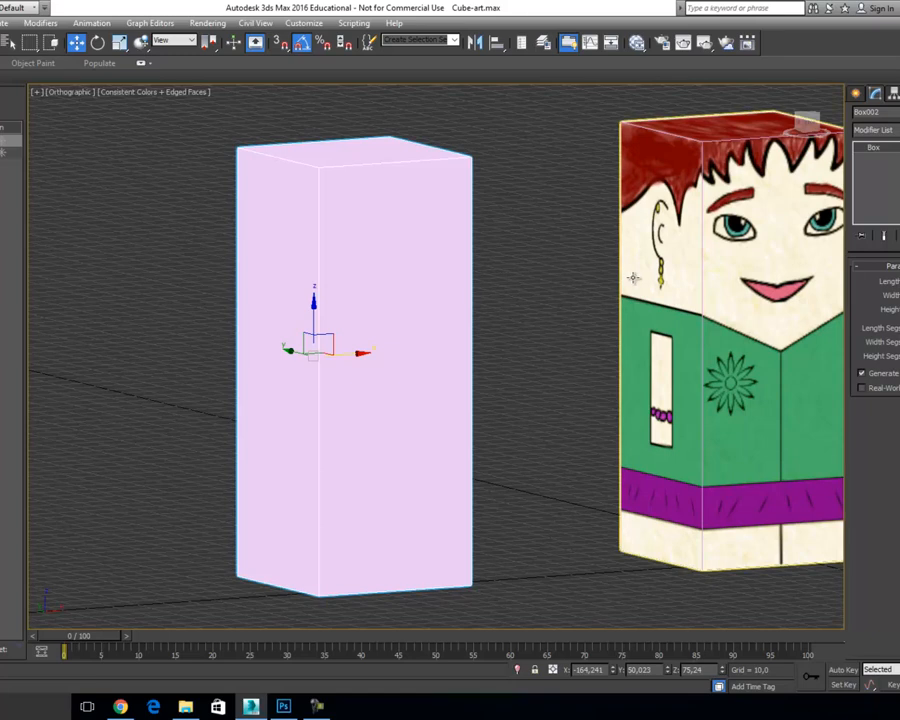
left_click(650, 280)
left_click(309, 292)
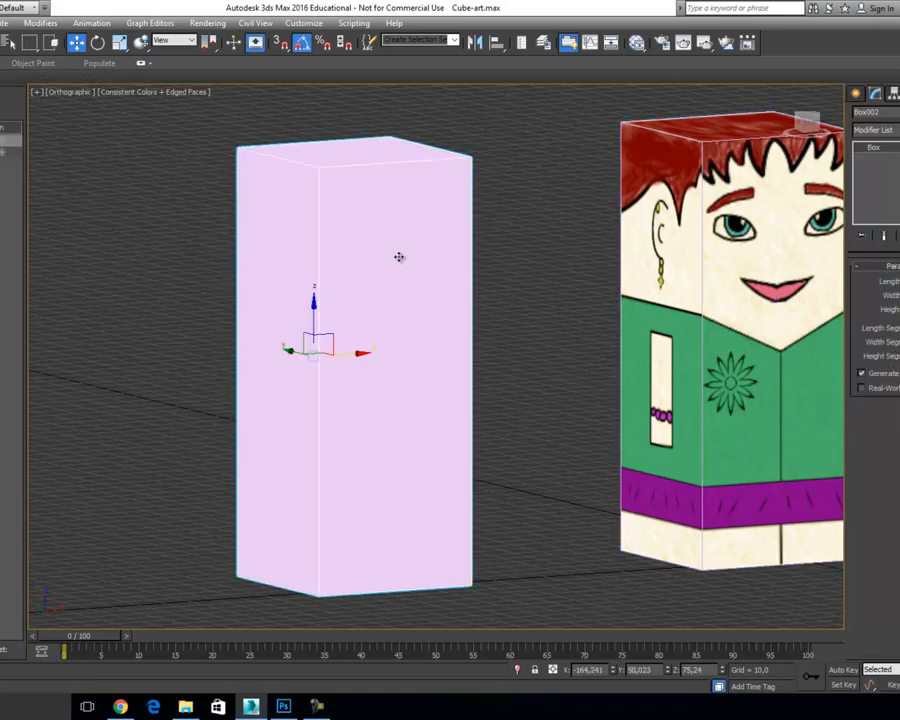
Check the diffuse bitmap of Material #25 in the Slate Material Editor and assign that material to the plain box.
left_click(637, 43)
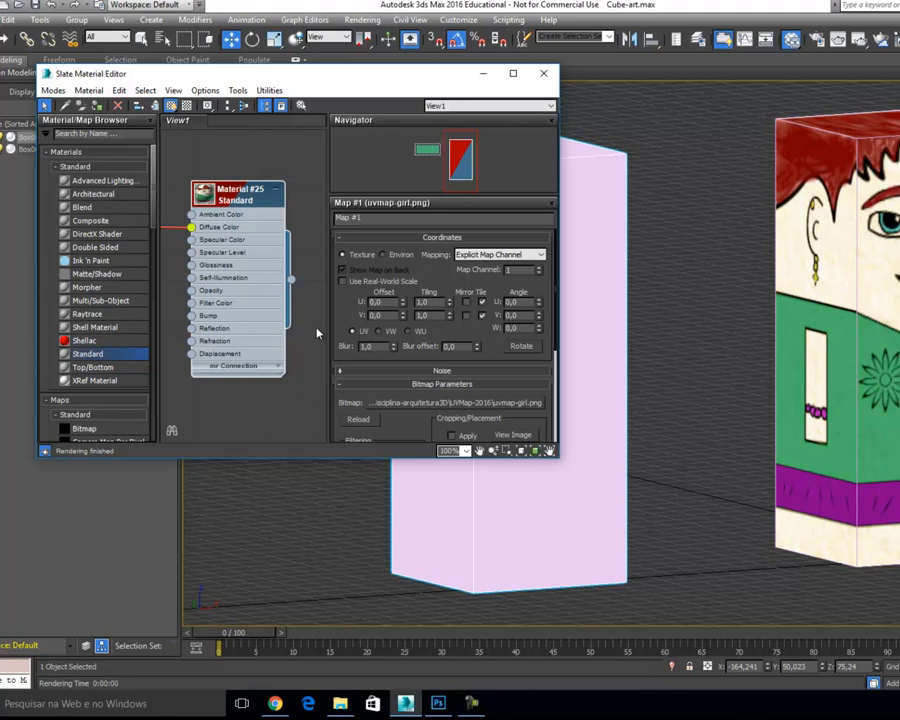
double_click(228, 202)
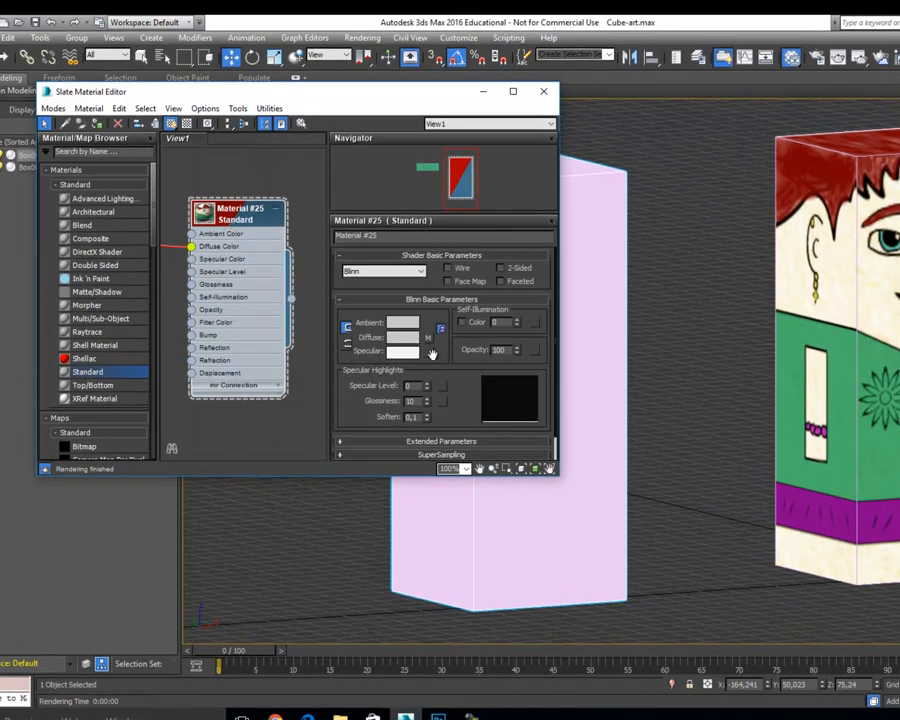
left_click(429, 338)
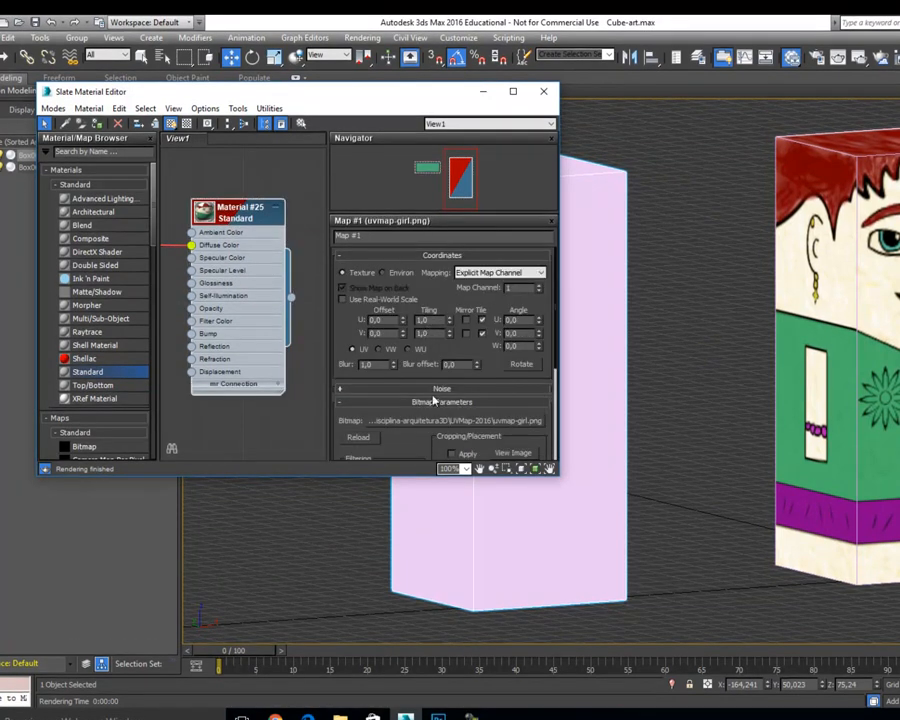
left_click(436, 421)
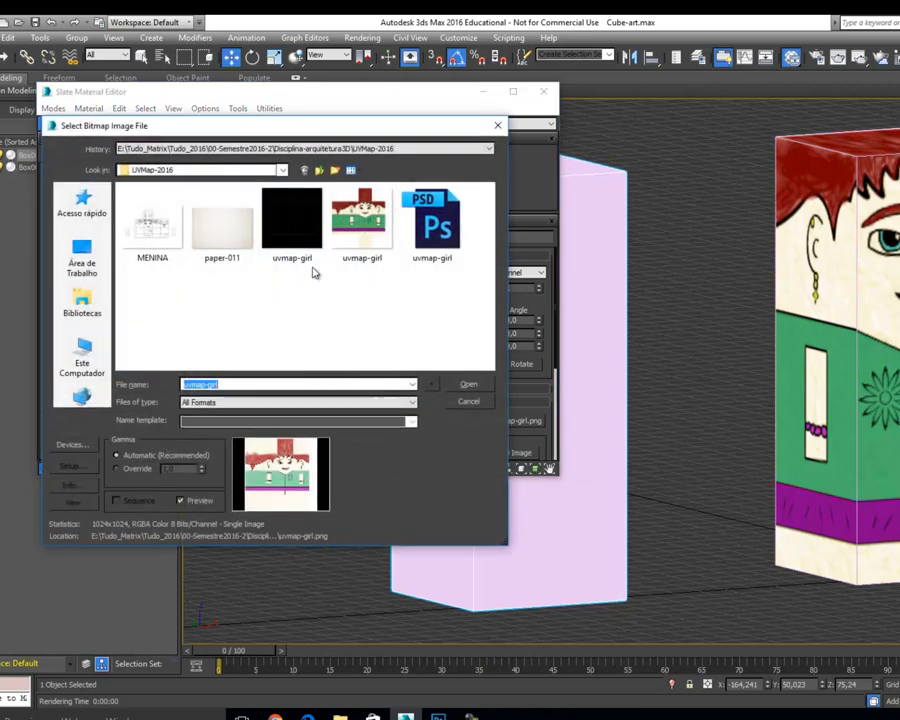
left_click(467, 402)
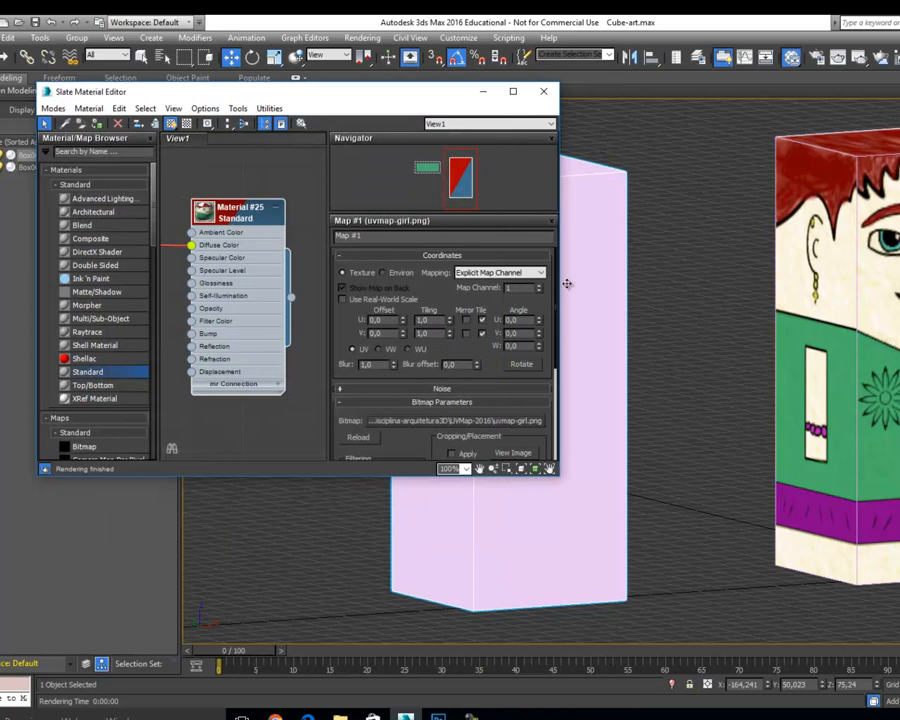
middle_click_drag(628, 288, 753, 294)
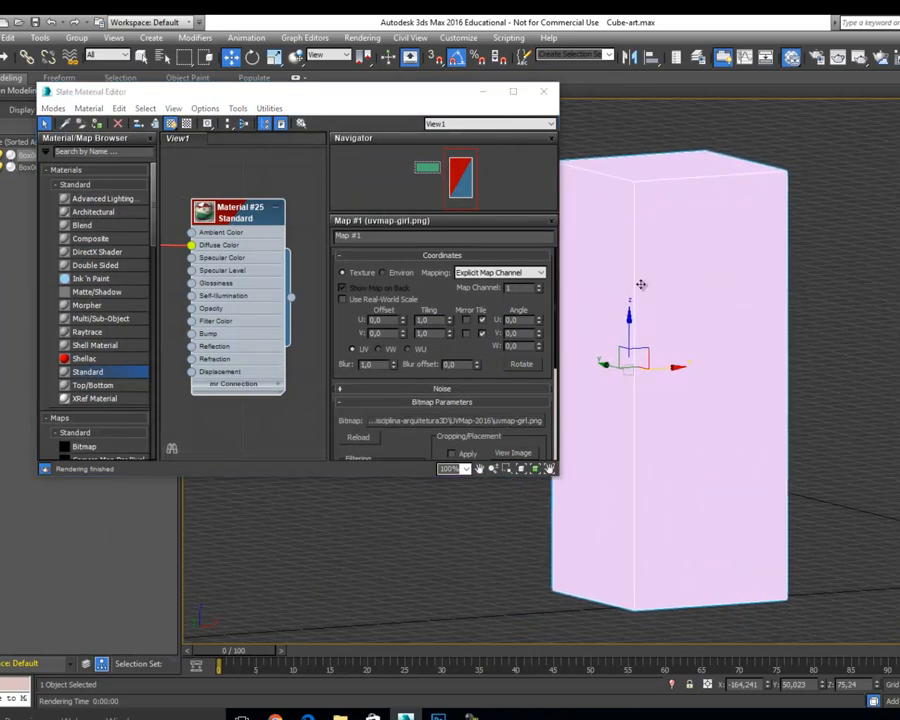
left_click(99, 123)
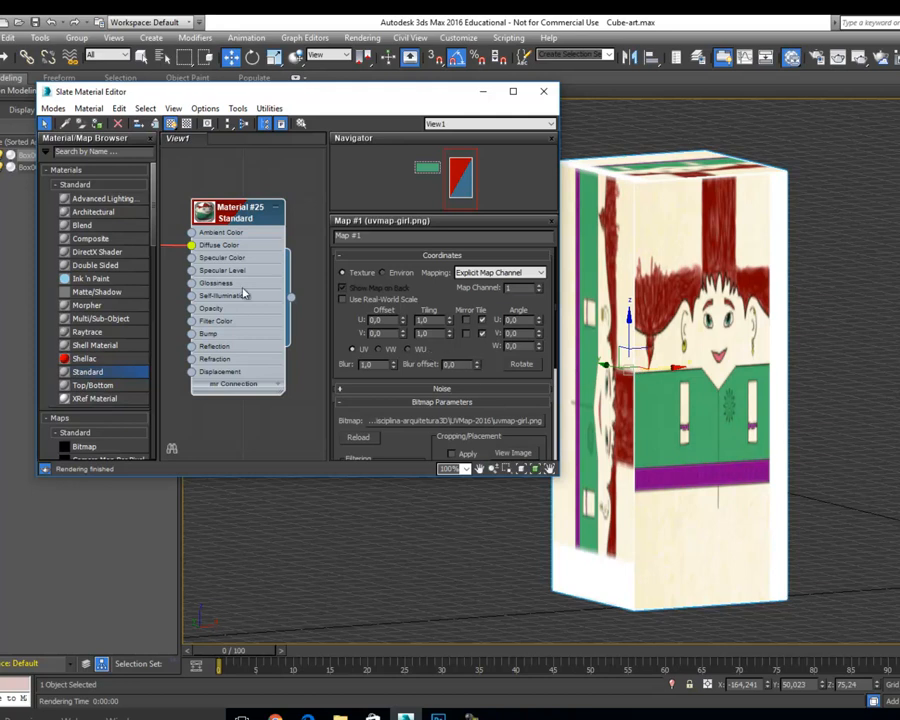
Create a Standard material with a light blue diffuse color and assign it to the selected box.
left_click_drag(245, 232, 221, 377)
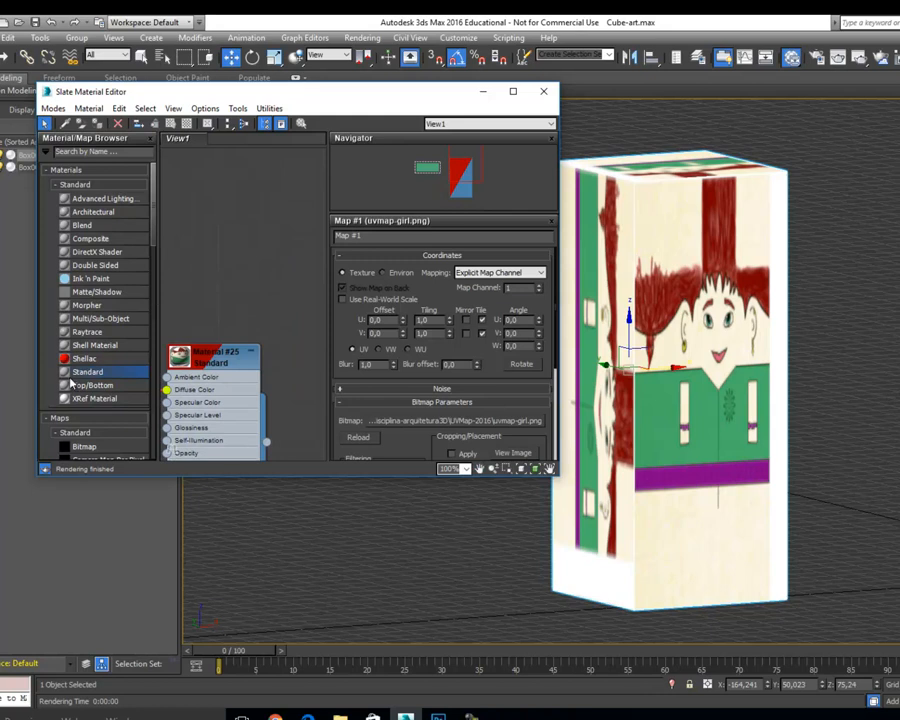
left_click_drag(63, 373, 247, 176)
double_click(293, 262)
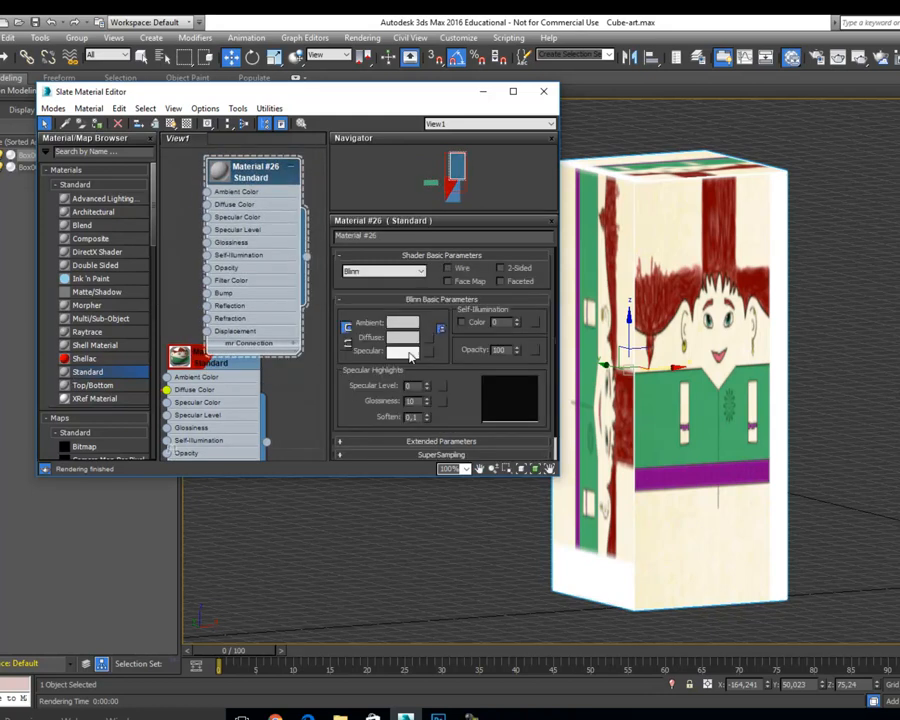
left_click(406, 340)
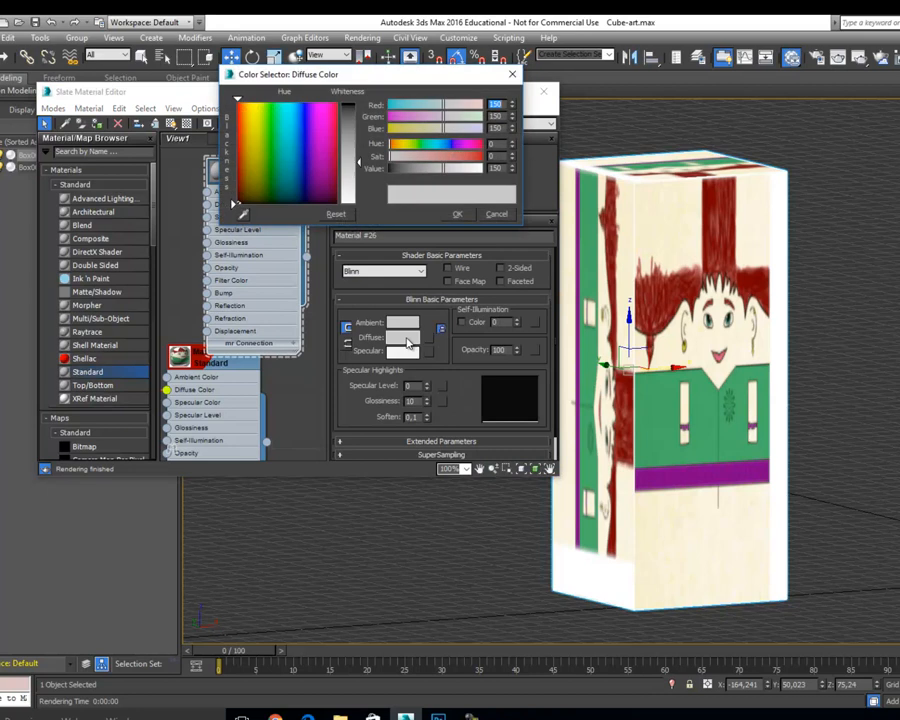
left_click(266, 120)
left_click(254, 120)
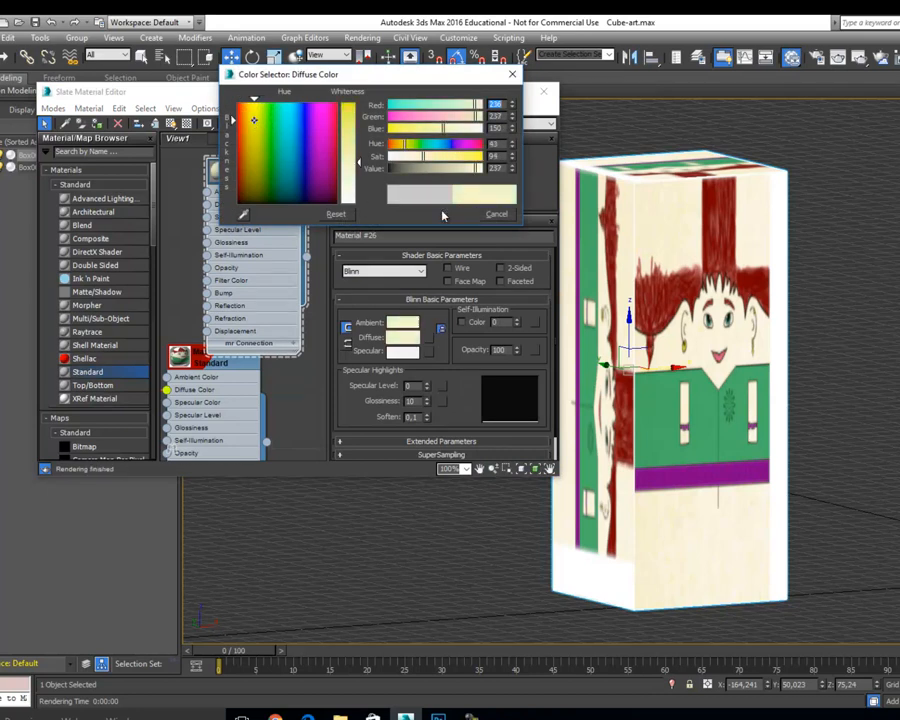
left_click(291, 118)
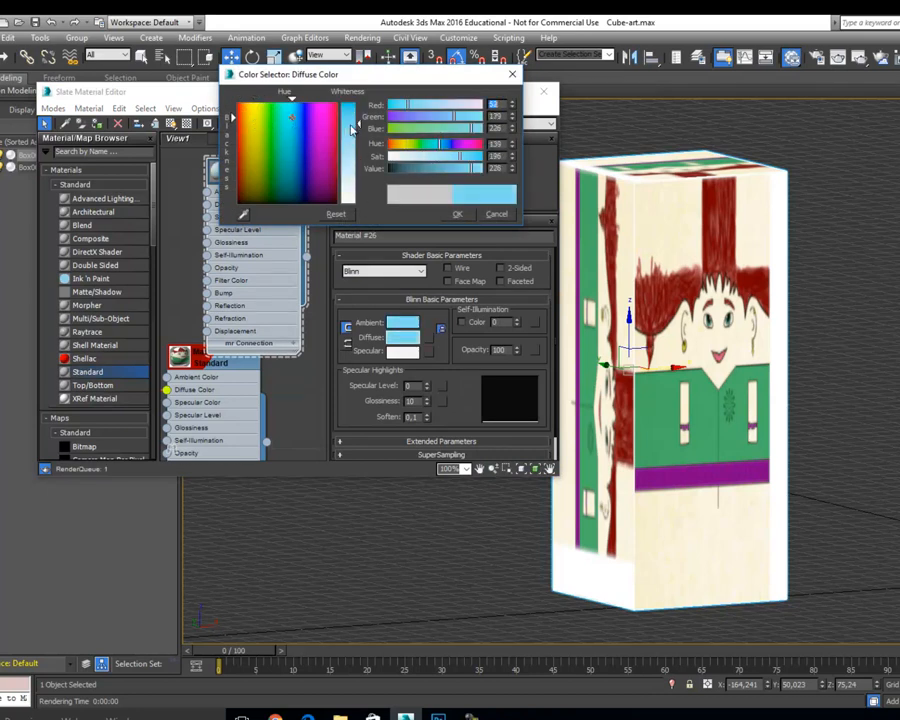
left_click(441, 215)
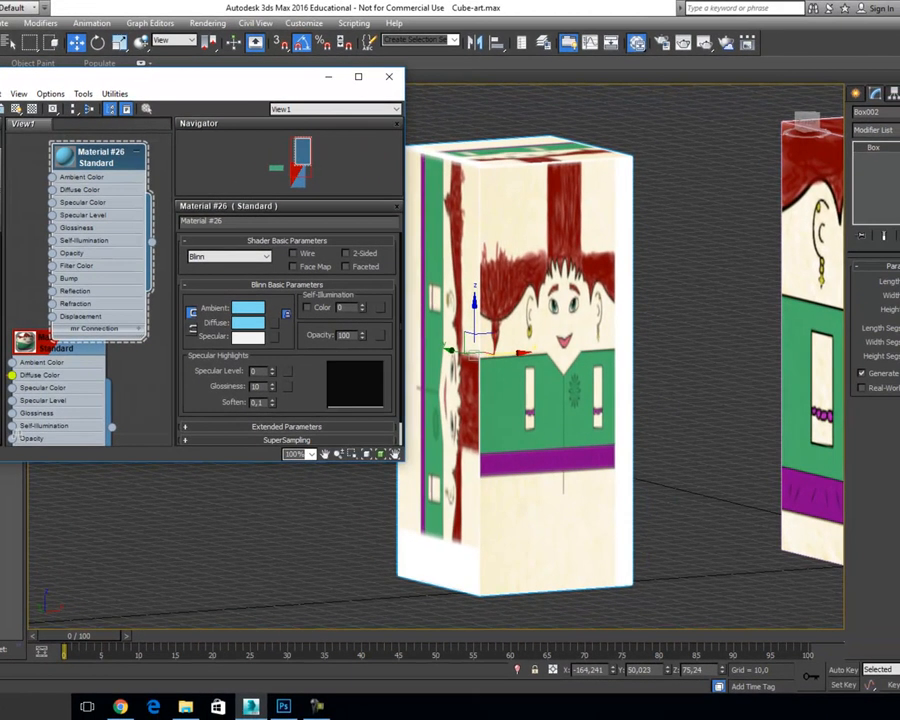
left_click(97, 124)
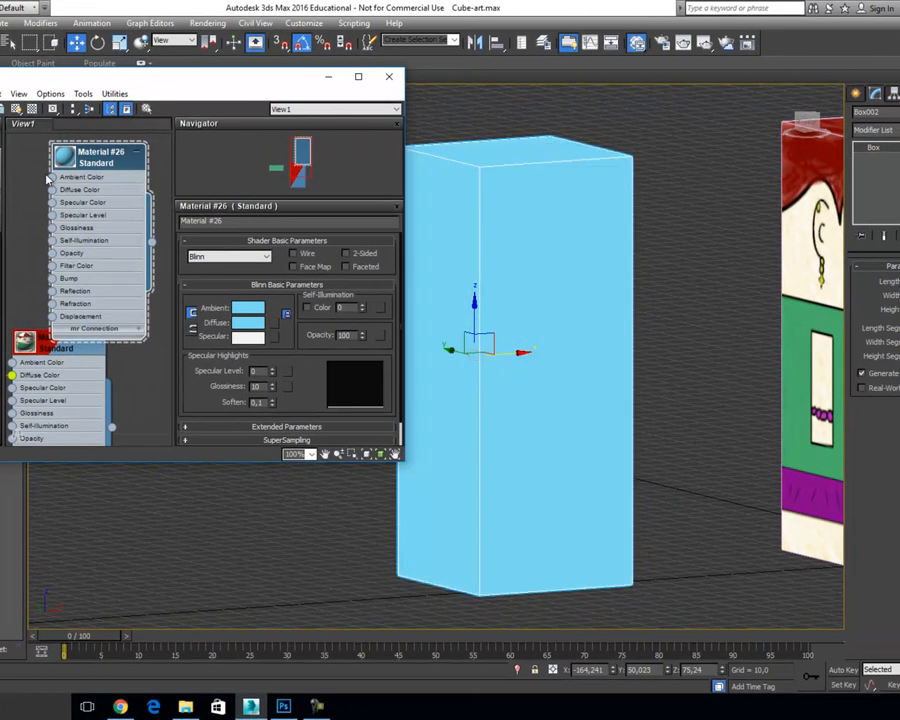
Convert the light blue box to an Editable Poly.
middle_click_drag(526, 327, 552, 348)
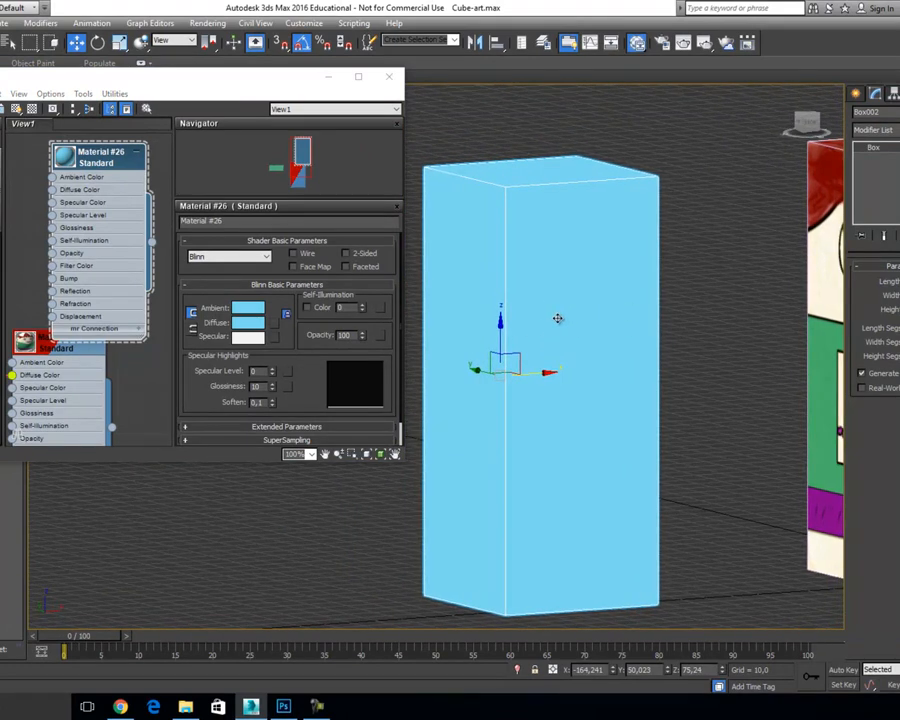
left_click(698, 271)
left_click(552, 309)
right_click(572, 303)
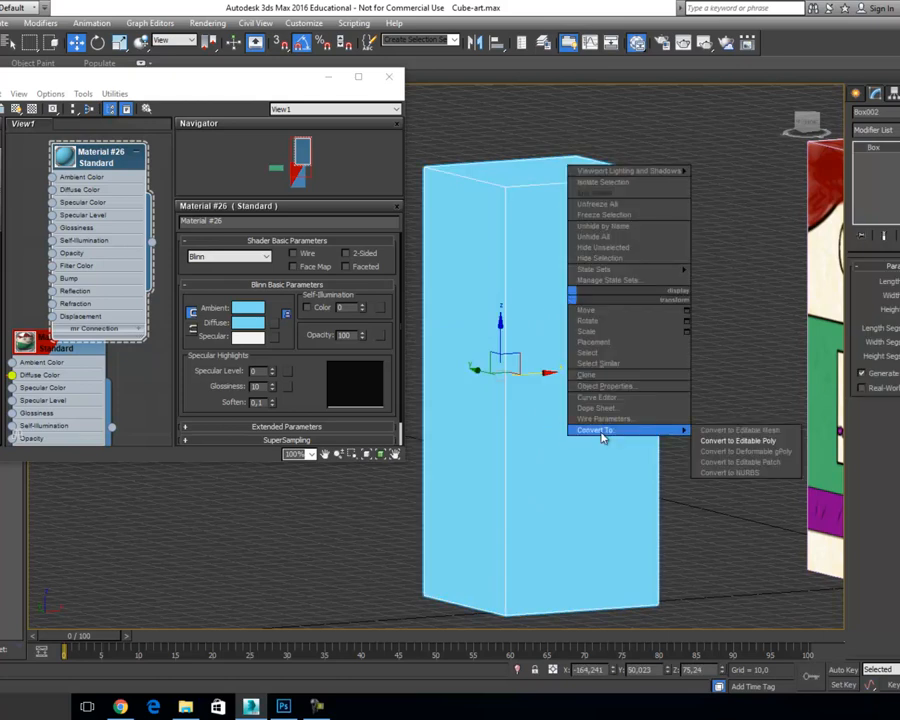
mouse_move(637, 432)
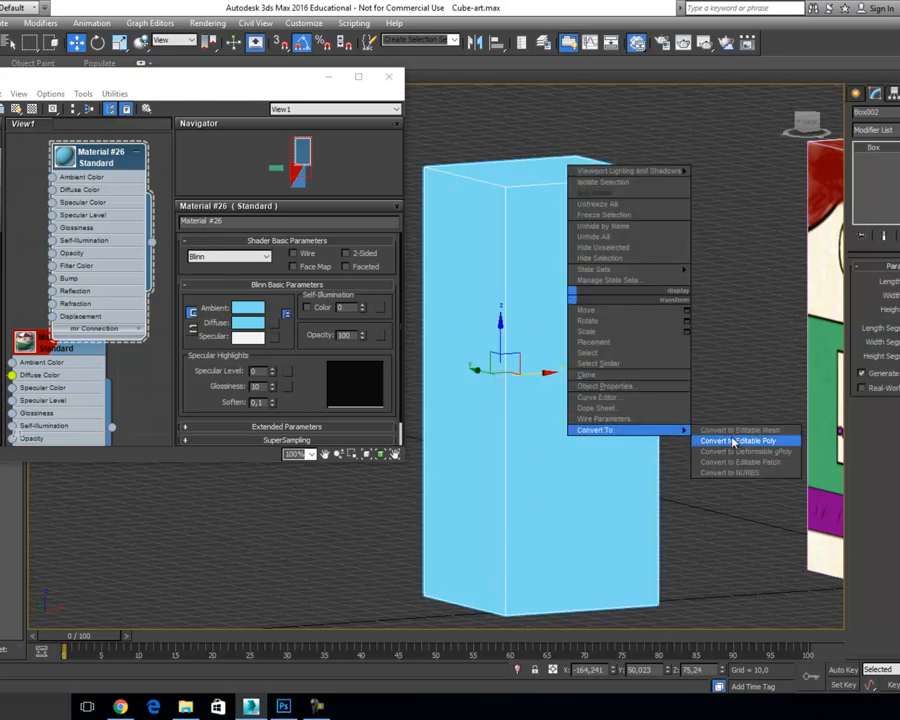
left_click(737, 441)
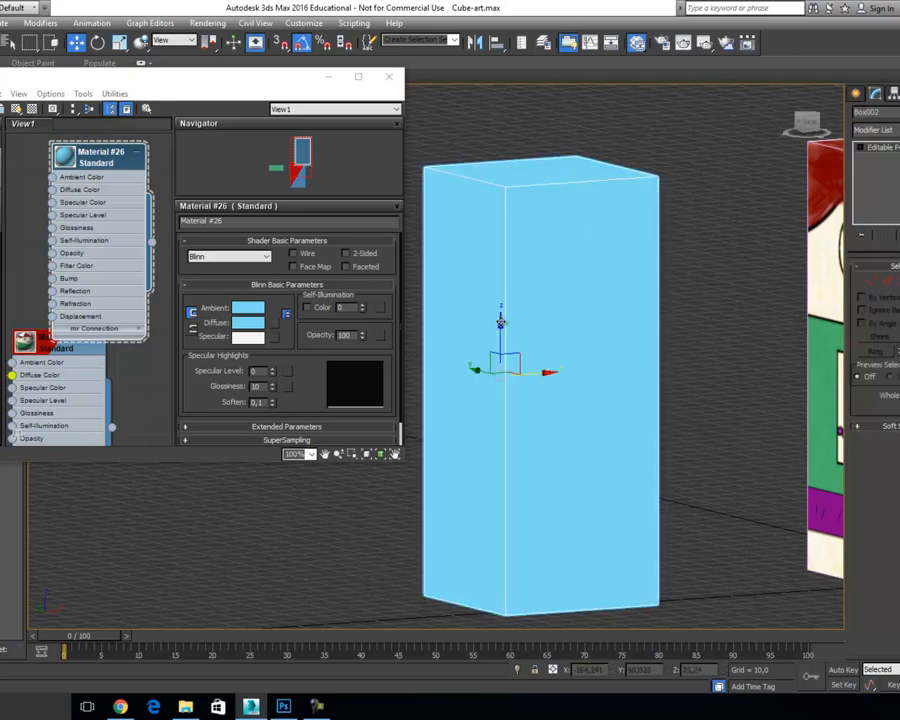
Add a red Shellac material and assign it to only the front polygon of the blue box.
left_click(896, 282)
left_click(645, 314)
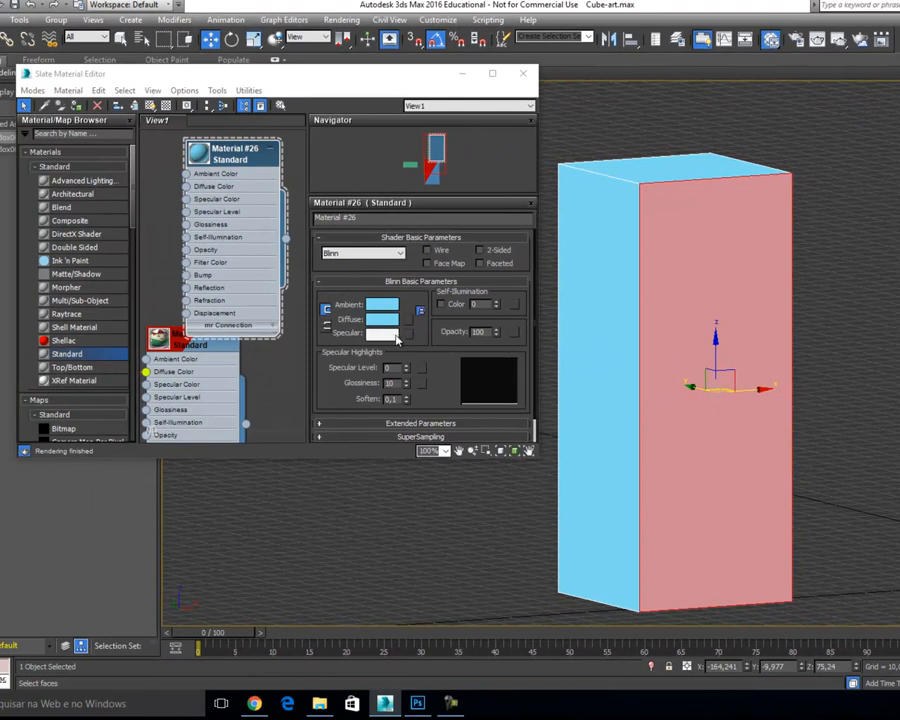
left_click_drag(222, 152, 249, 246)
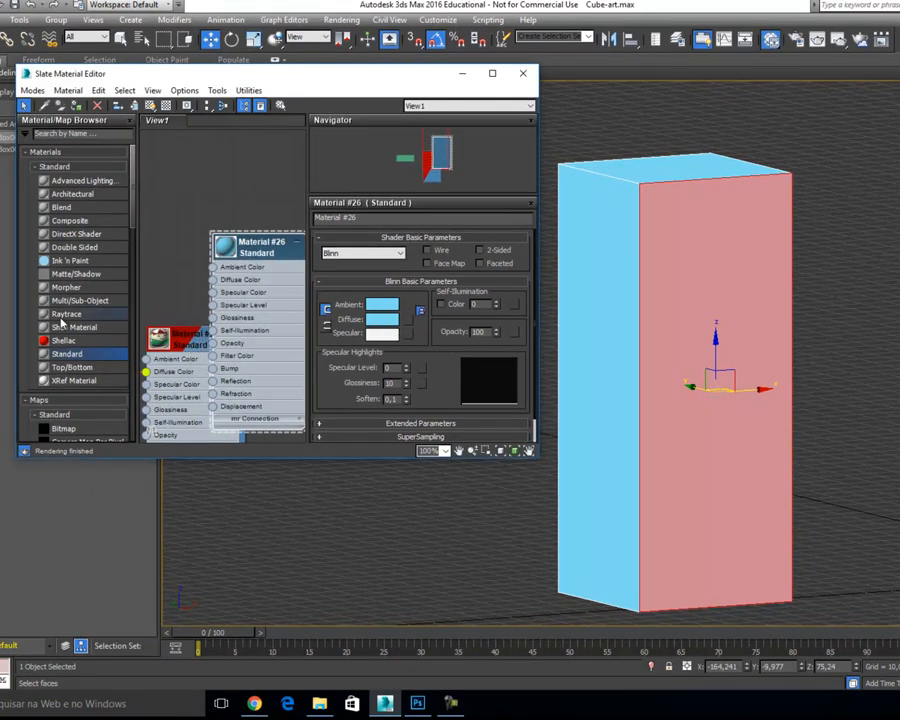
left_click_drag(55, 342, 230, 158)
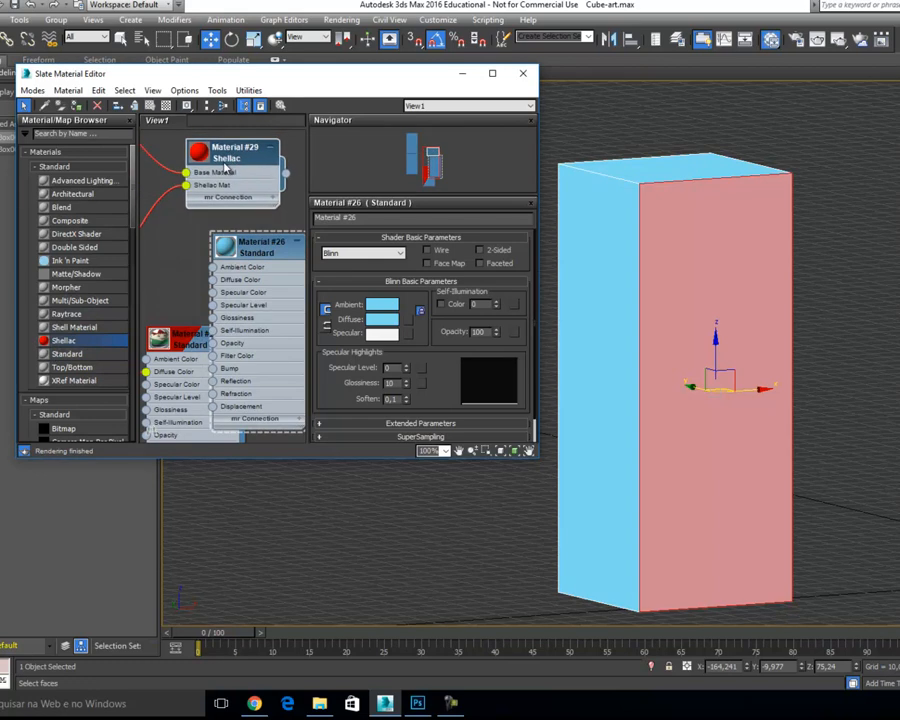
left_click(77, 107)
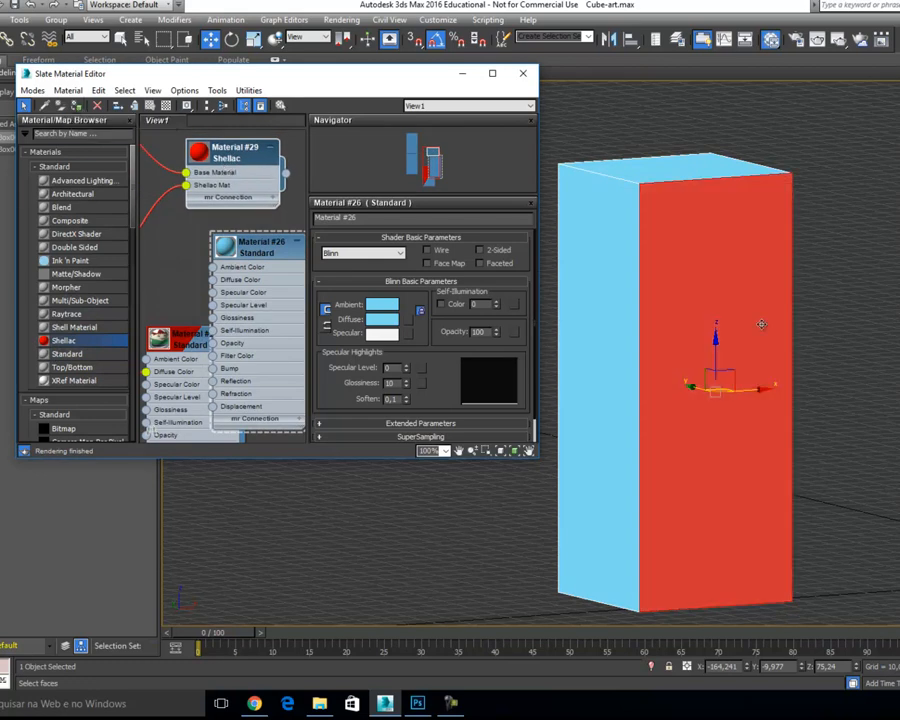
Select the box's side, front and top polygons one after another to show its separate faces.
left_click(611, 317)
left_click(684, 255)
left_click(700, 155)
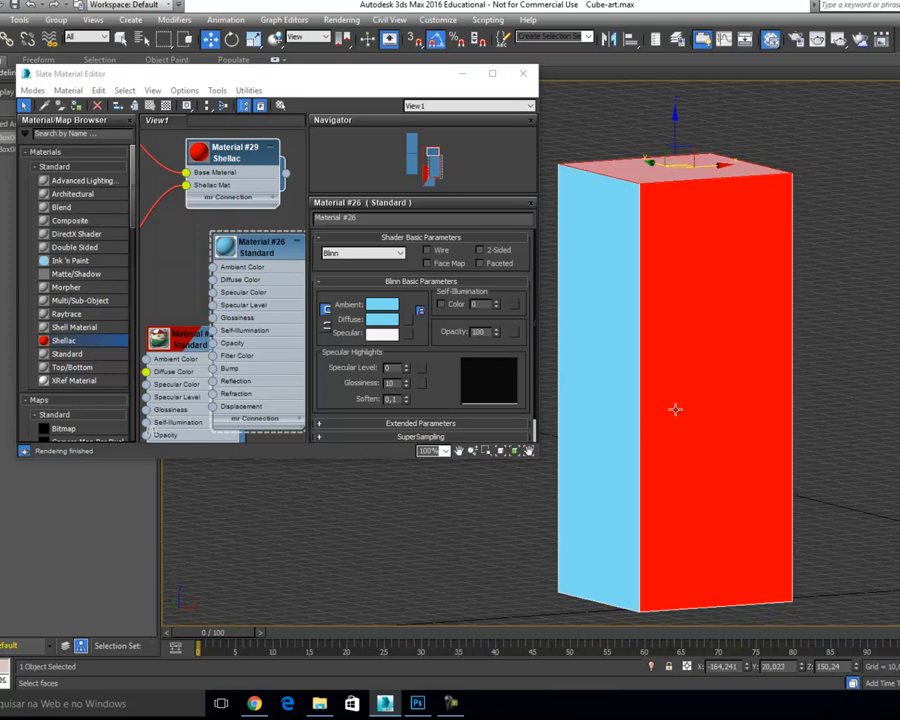
Compare the two-color box with the textured character box from several sides, closing the Slate Material Editor.
mouse_move(695, 385)
middle_mouse_down("alt")
mouse_move(612, 362)
mouse_move(712, 374)
mouse_move(674, 374)
mouse_move(699, 376)
middle_mouse_up("alt")
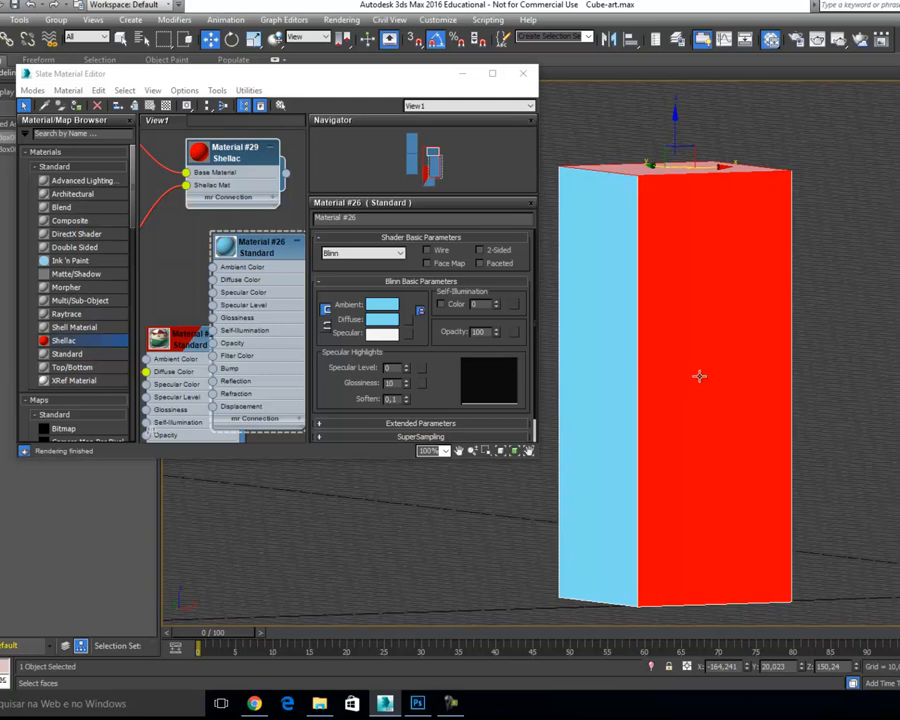
middle_click_drag(827, 369, 773, 369)
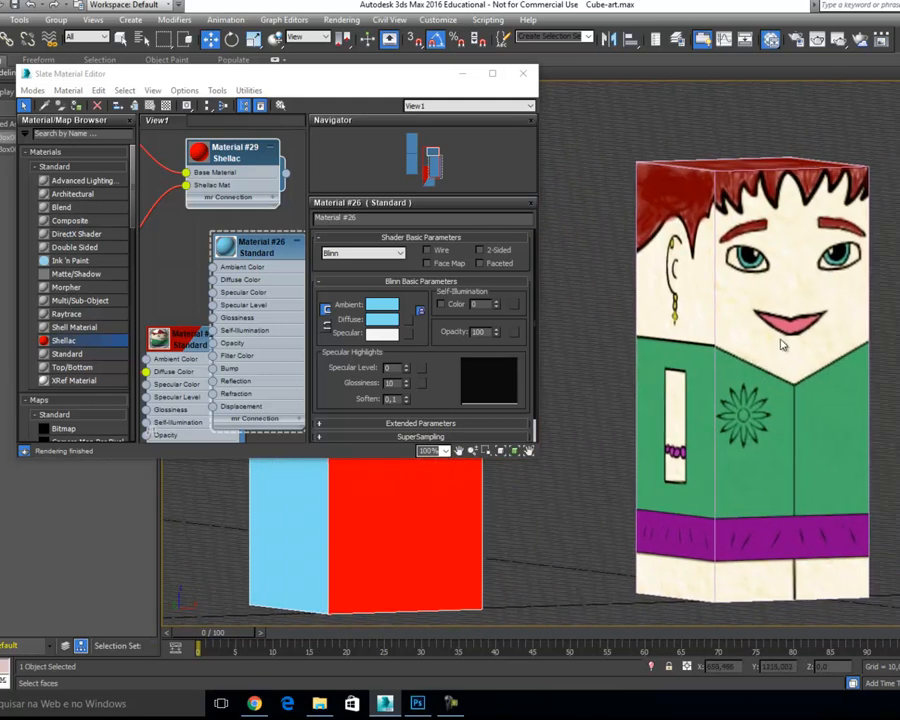
middle_click_drag(828, 331, 730, 242, "alt")
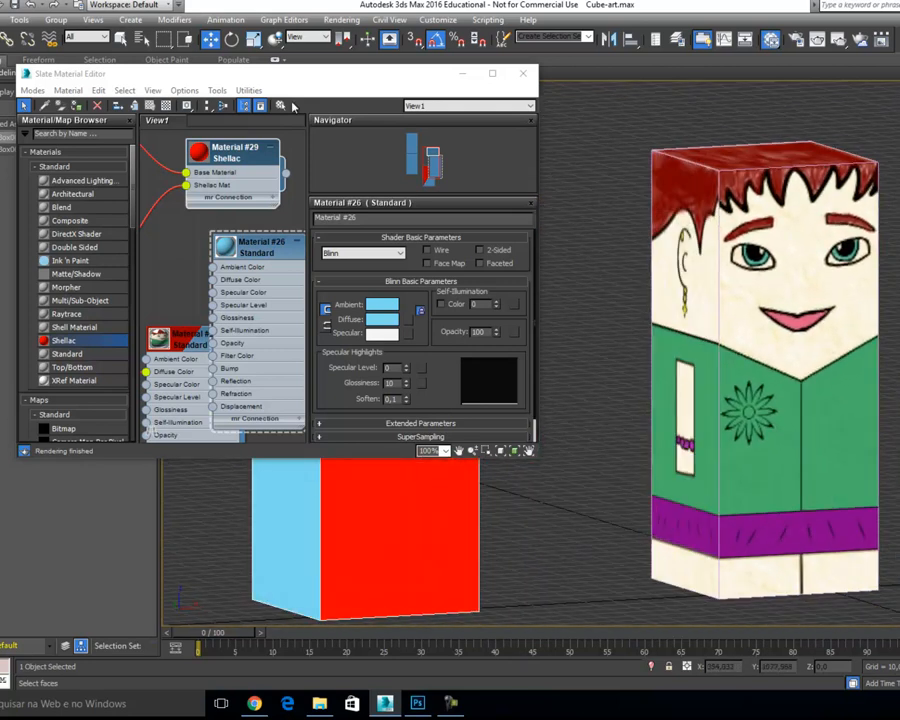
middle_click_drag(789, 467, 655, 469, "alt")
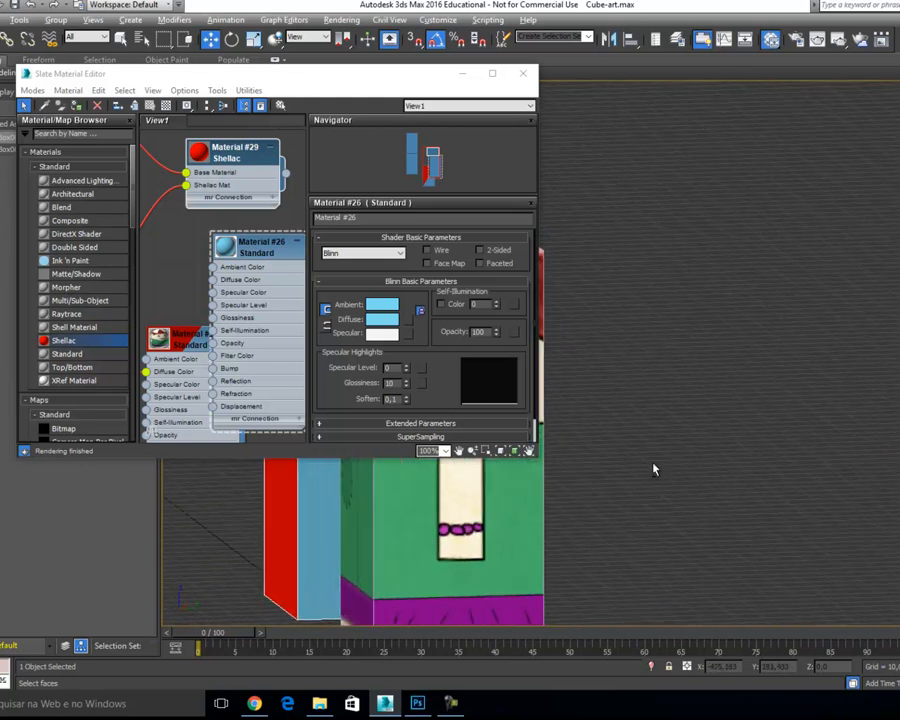
left_click(522, 73)
middle_click_drag(505, 400, 608, 384, "alt")
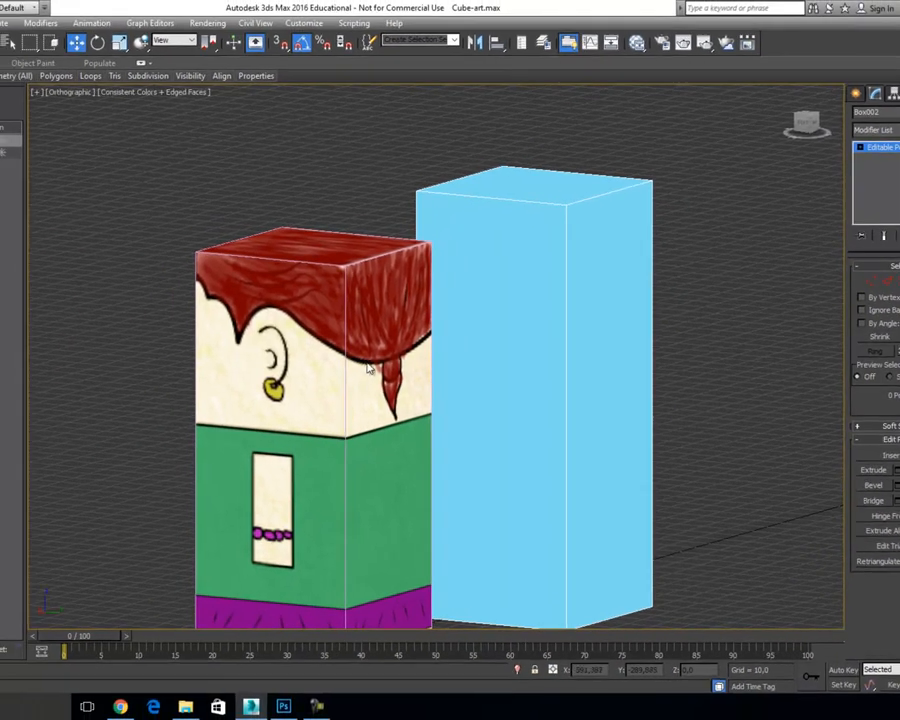
Compare the textured character box with the red-and-blue box from the front, selecting each in turn.
left_click(270, 307)
left_click(868, 147)
left_click(302, 318)
middle_click_drag(310, 408, 352, 318, "alt")
middle_click_drag(541, 337, 498, 362)
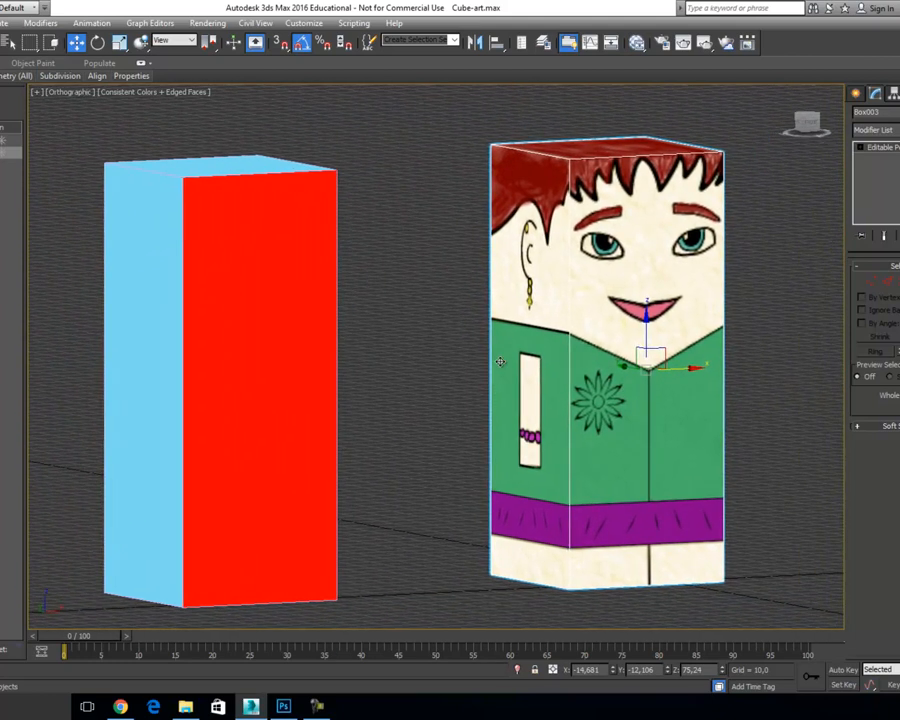
left_click(311, 323)
middle_click_drag(311, 323, 430, 320)
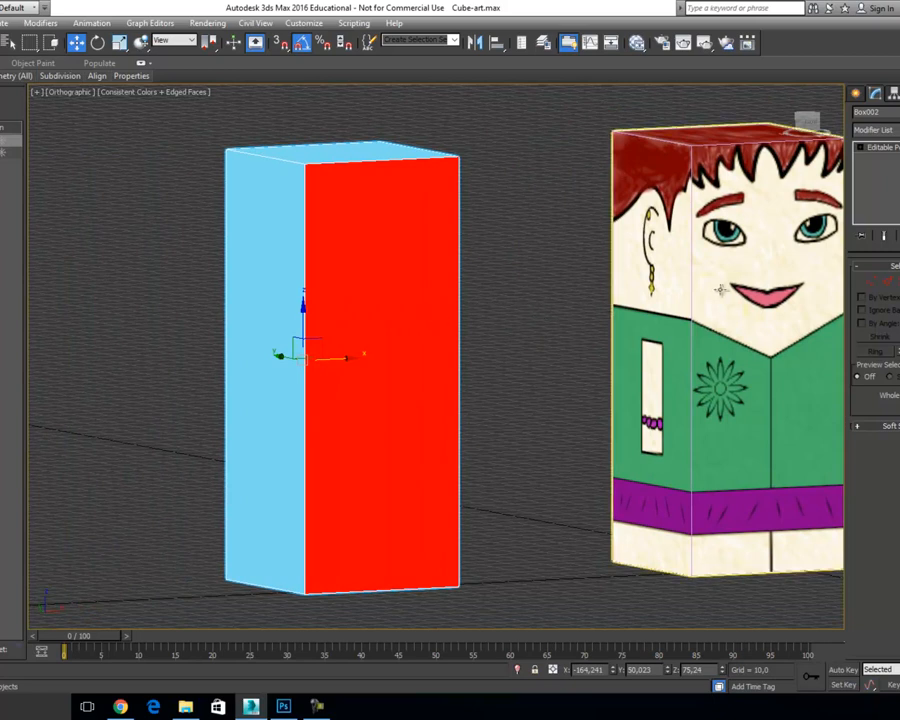
Delete the textured character box and bring the red-and-blue box to the middle of the view.
left_click(770, 342)
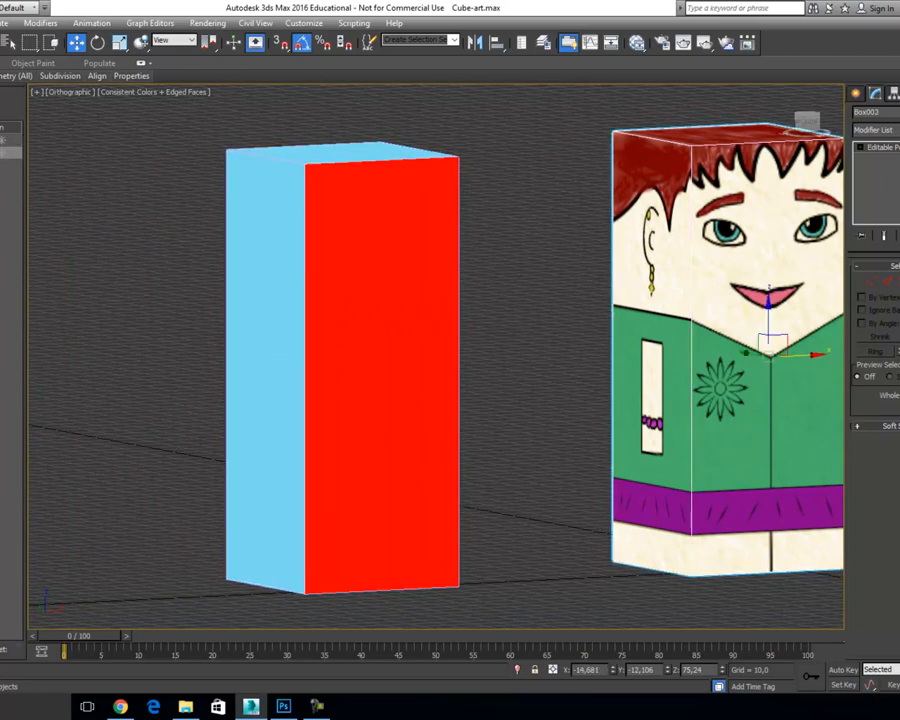
key("Delete")
mouse_move(348, 367)
middle_mouse_down()
mouse_move(422, 360)
mouse_move(438, 380)
mouse_move(462, 380)
middle_mouse_up()
Add an Unwrap UVW modifier to the red-and-blue box.
left_click(379, 346)
left_click(873, 130)
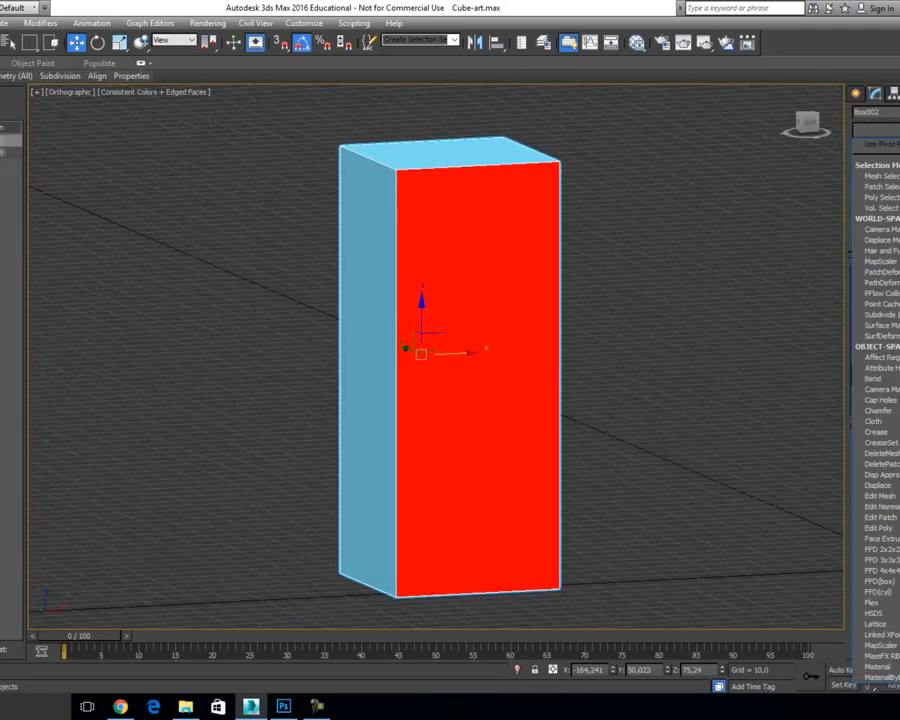
scroll(786, 474, "down", 20)
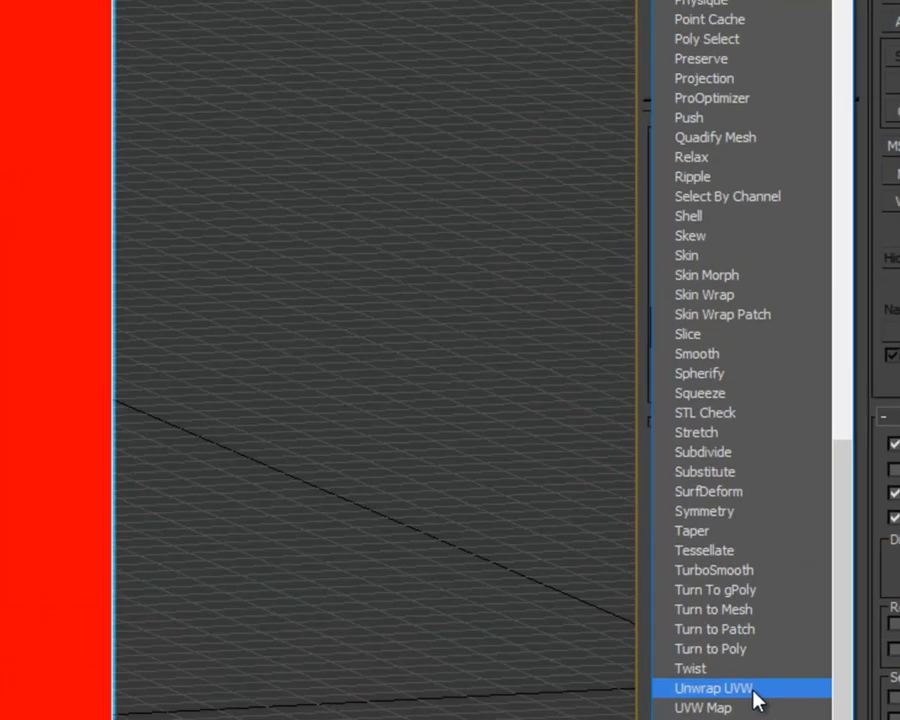
left_click(772, 548)
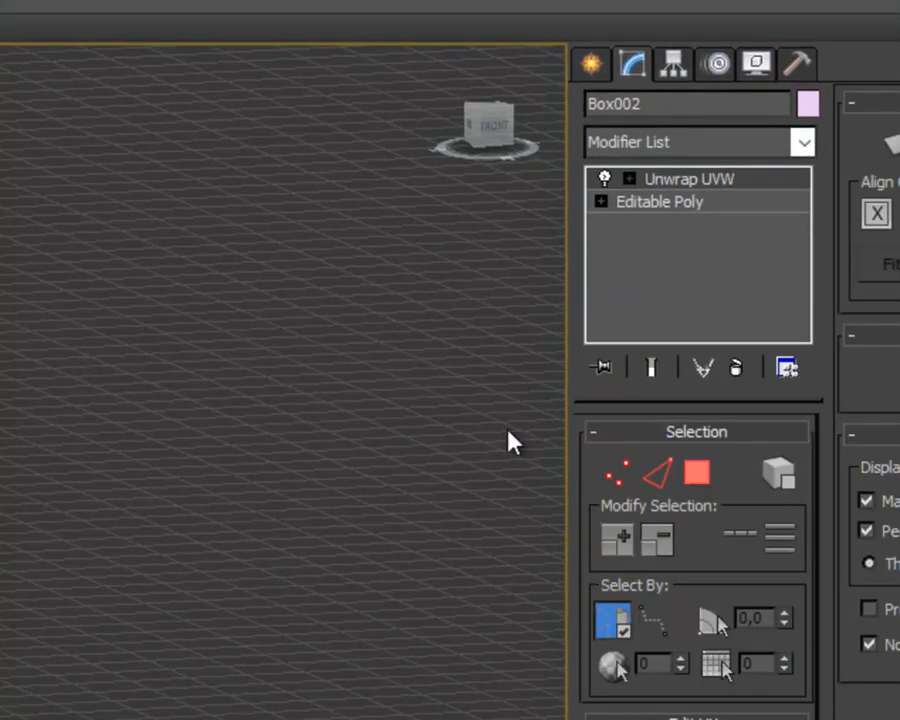
Try the Unwrap UVW modifier's vertex and edge selection modes, picking individual edges of the box.
left_click(617, 477)
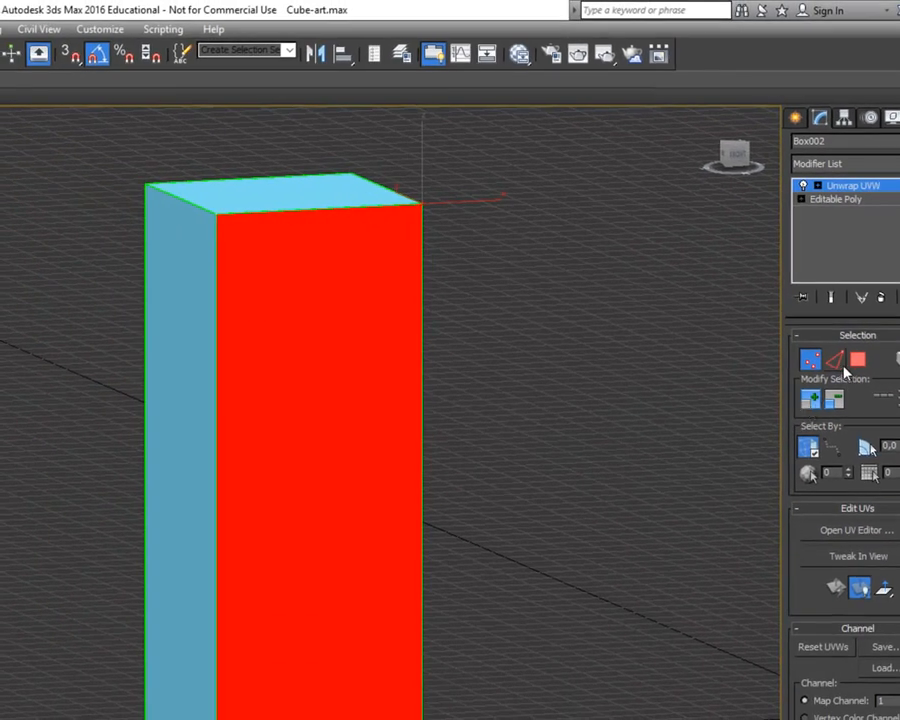
left_click(835, 362)
left_click(251, 212)
left_click(420, 234)
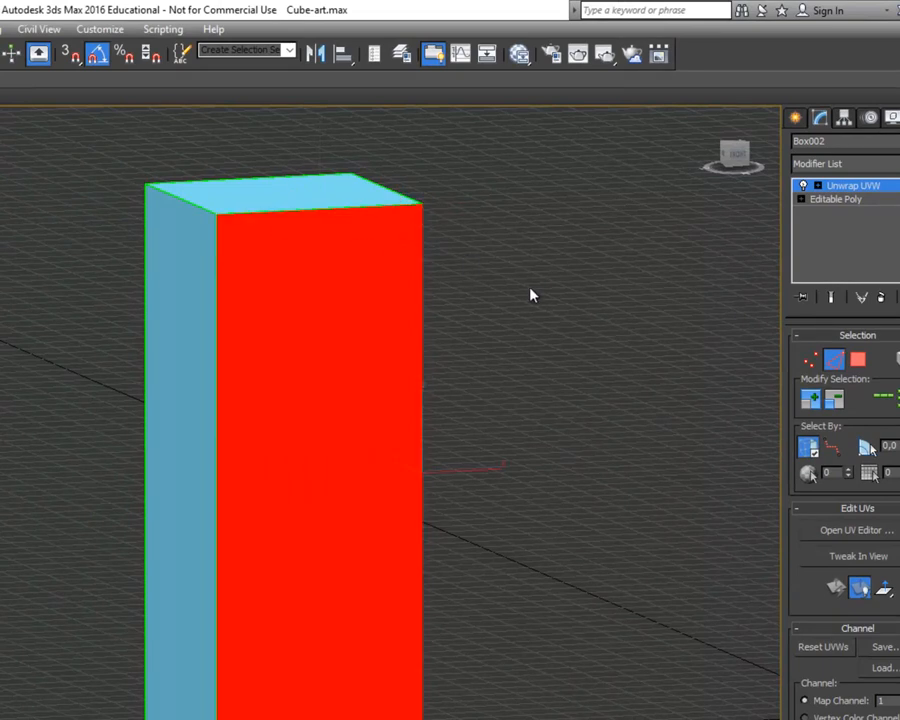
Try polygon selection in Unwrap UVW by picking the box's front, side and top polygons one after another.
left_click(859, 361)
left_click(357, 322)
left_click(162, 360)
left_click(290, 193)
left_click(392, 364)
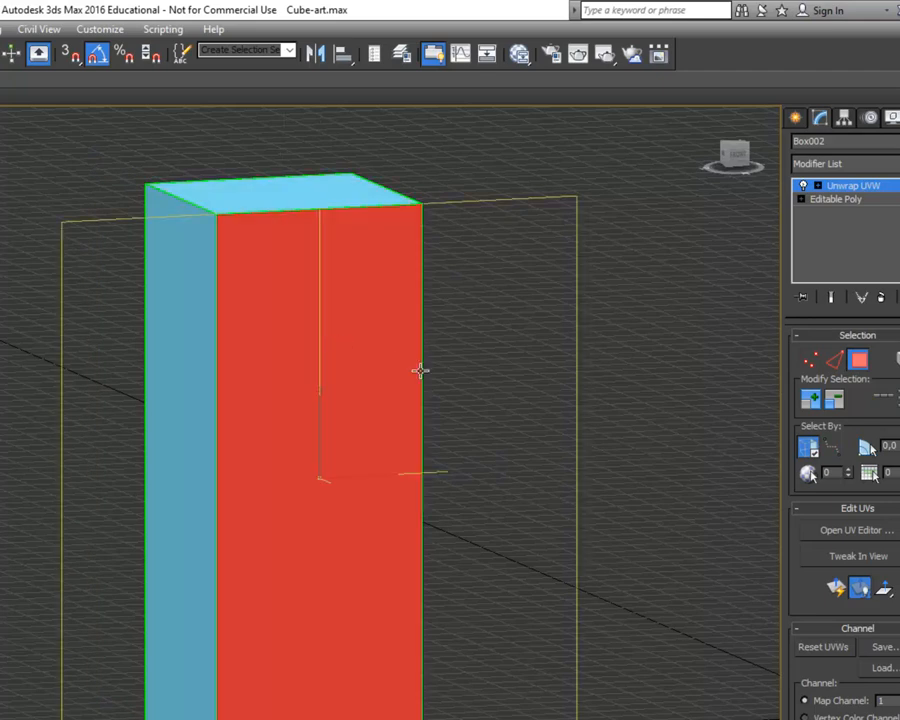
left_click(184, 360)
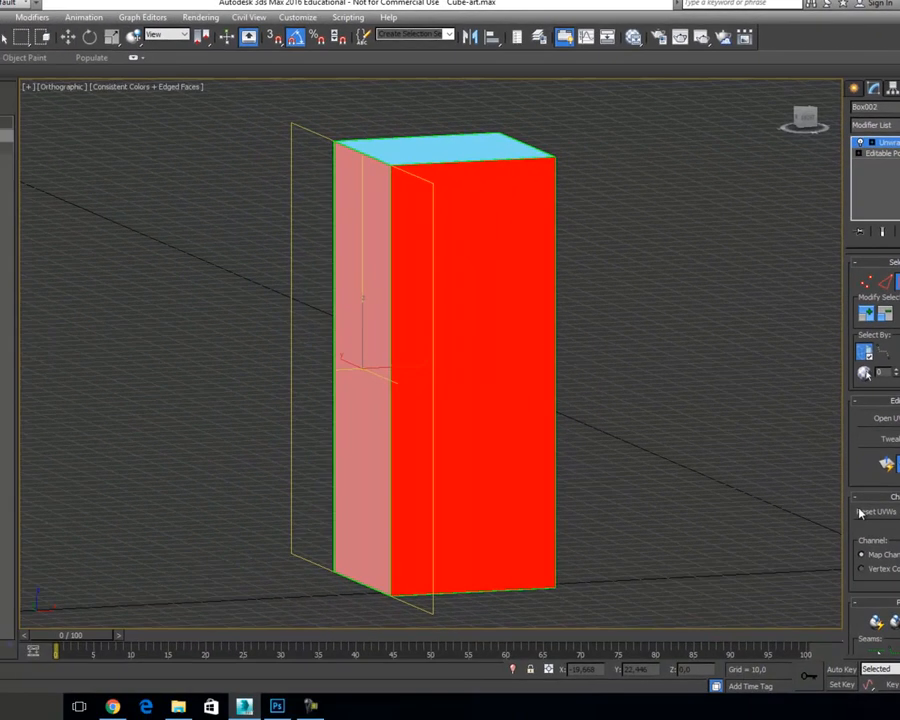
Clear the polygon selection and convert the top edge of the red front polygon to a seam.
left_click_drag(854, 474, 848, 414)
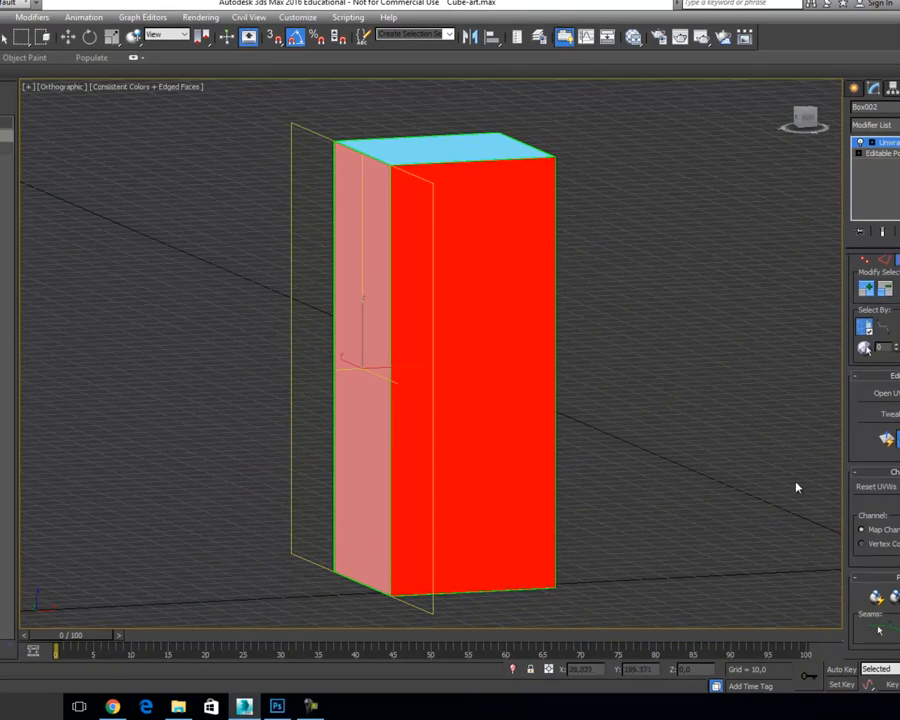
left_click(757, 443)
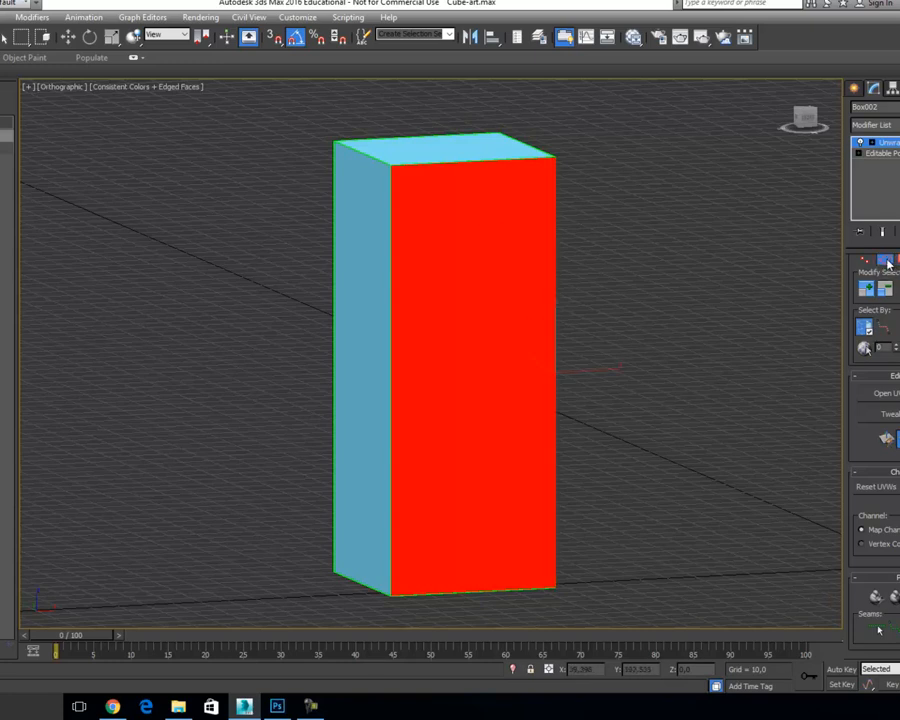
left_click(456, 163)
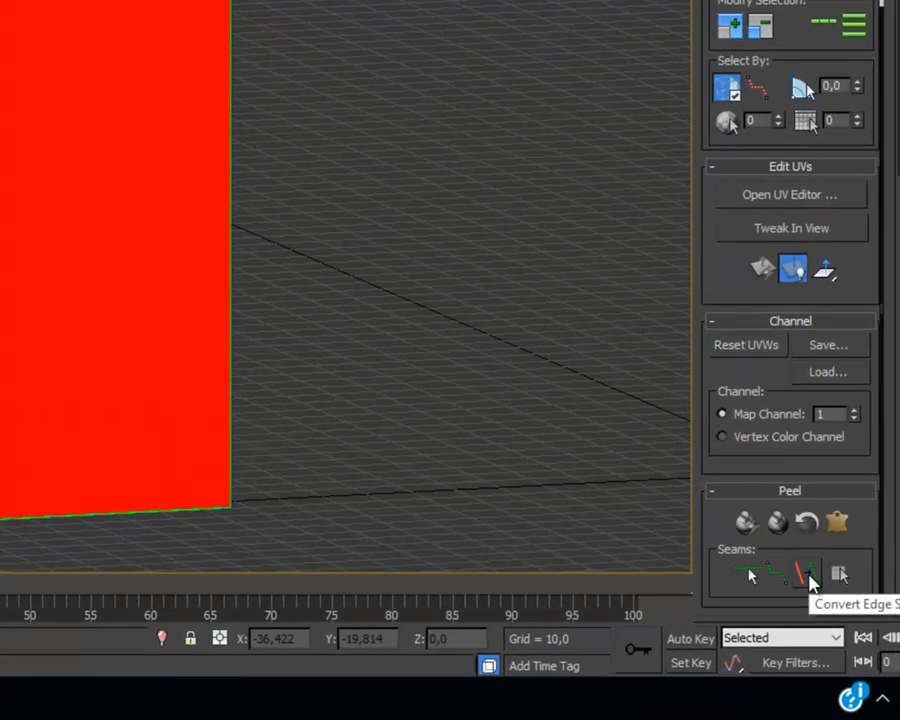
left_click(810, 580)
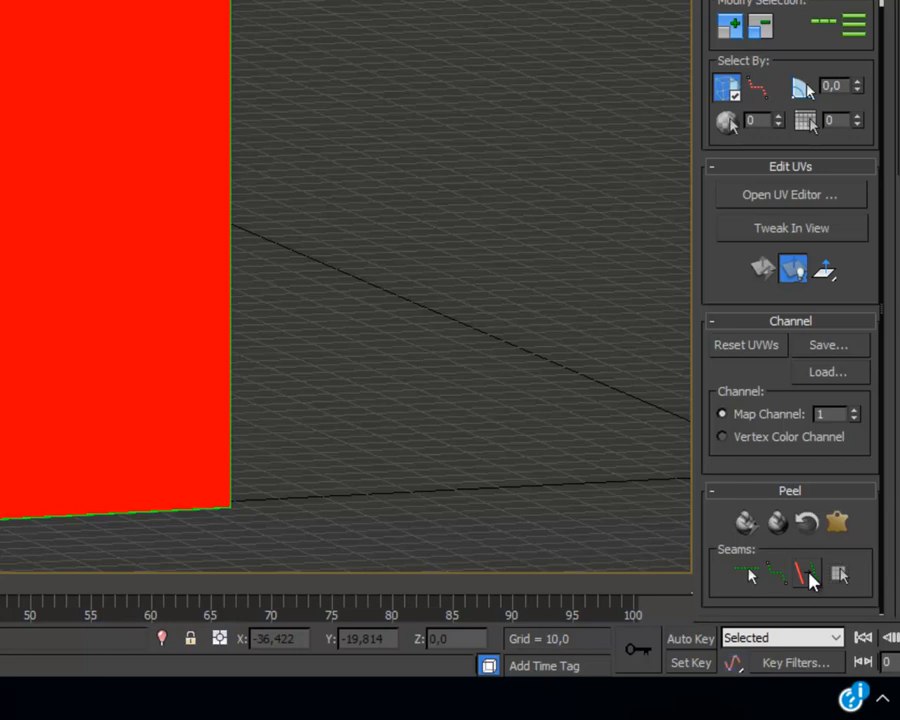
Examine the seam on the front polygon's top edge from close up and from several angles.
middle_click_drag(28, 6, 42, 30, "alt")
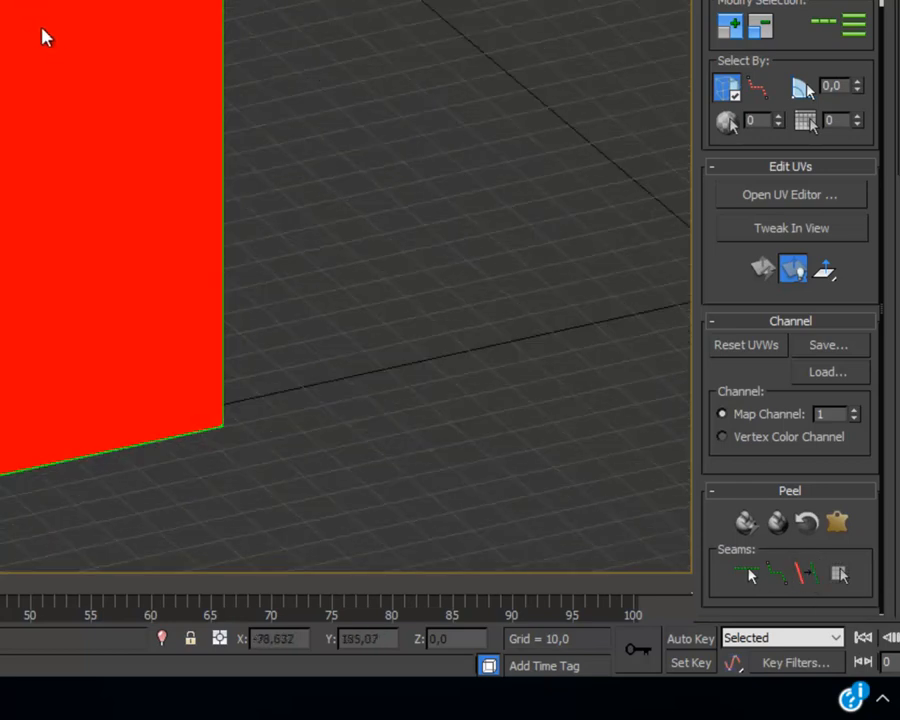
scroll(30, 4, "up", 5)
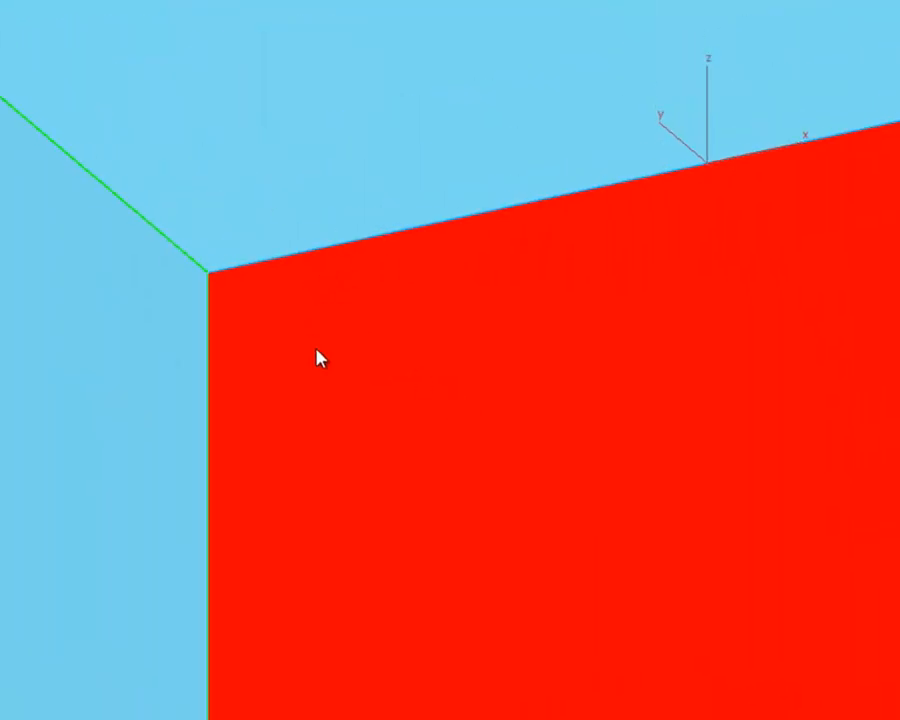
scroll(322, 342, "down", 4)
middle_click_drag(339, 413, 326, 302, "alt")
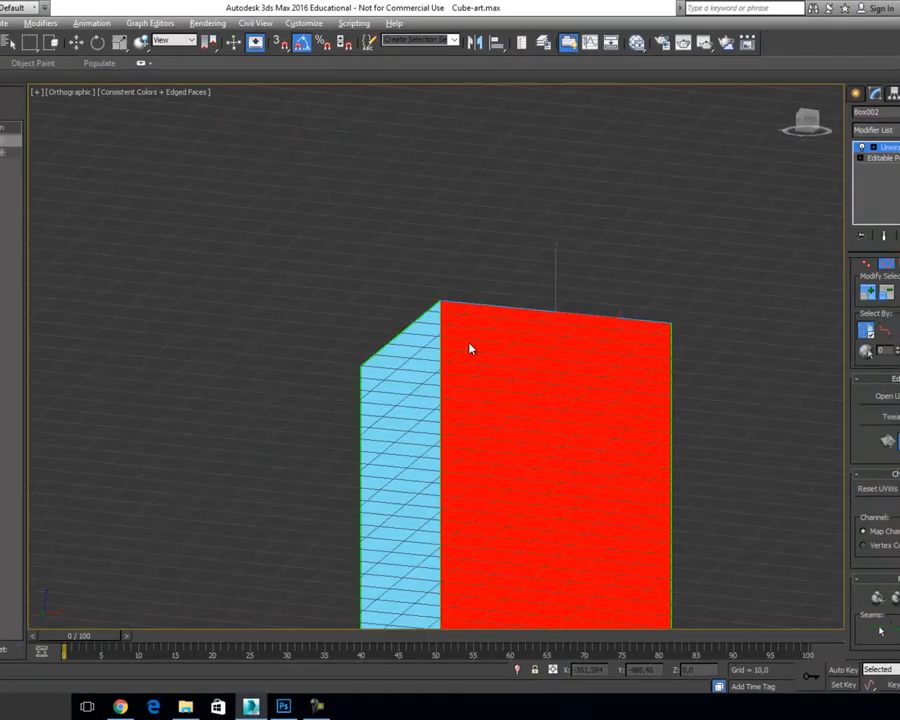
middle_click_drag(470, 348, 470, 296, "alt")
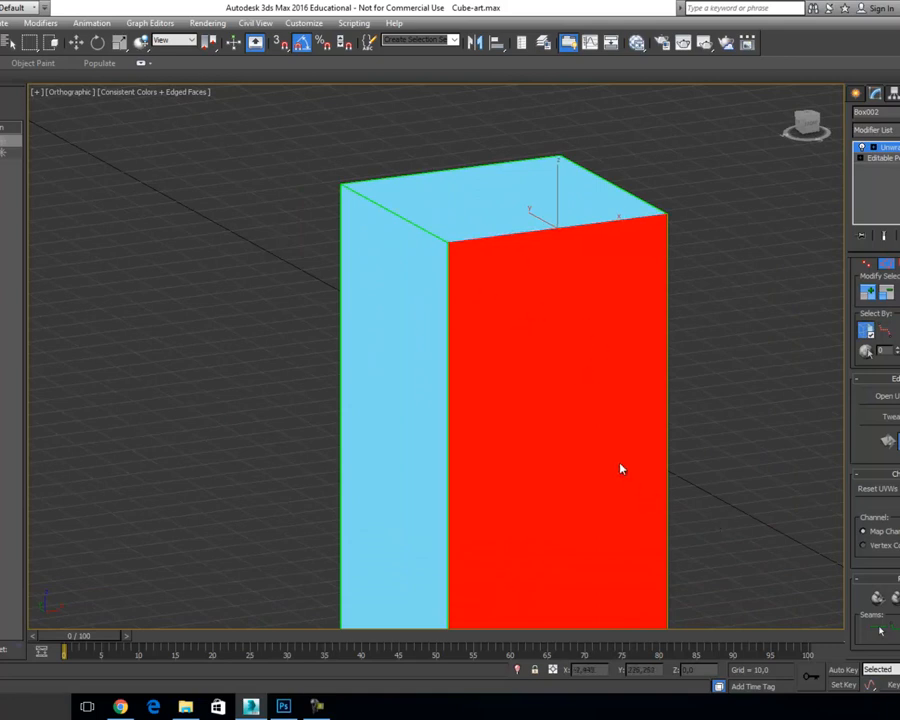
middle_click_drag(516, 429, 485, 384, "alt")
scroll(471, 380, "down", 2)
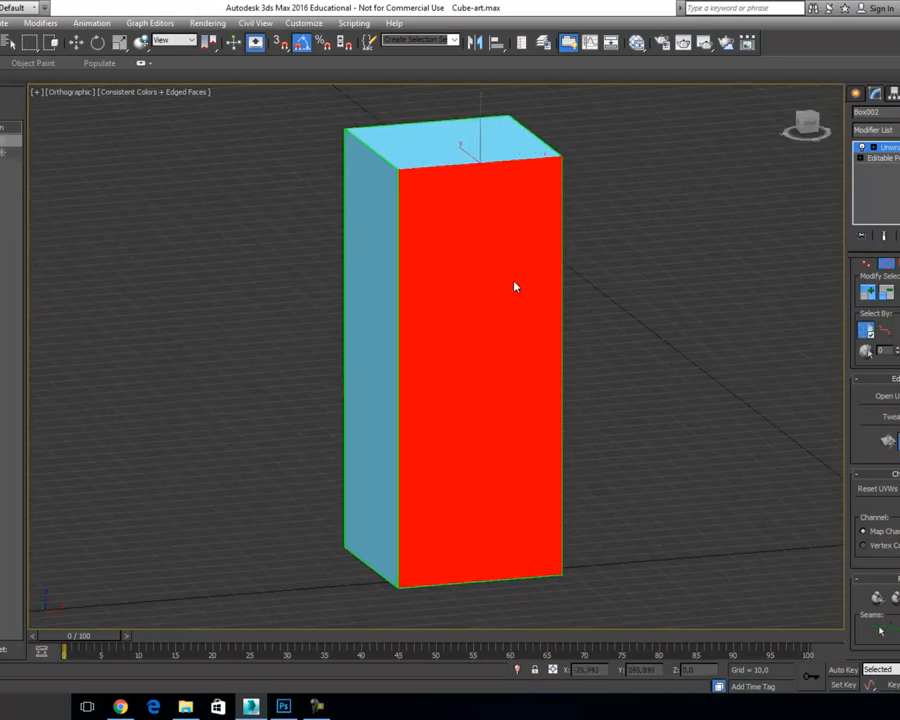
Hide the grid and convert all box edges that do not border the red front polygon to seams.
key("alt+Tab")
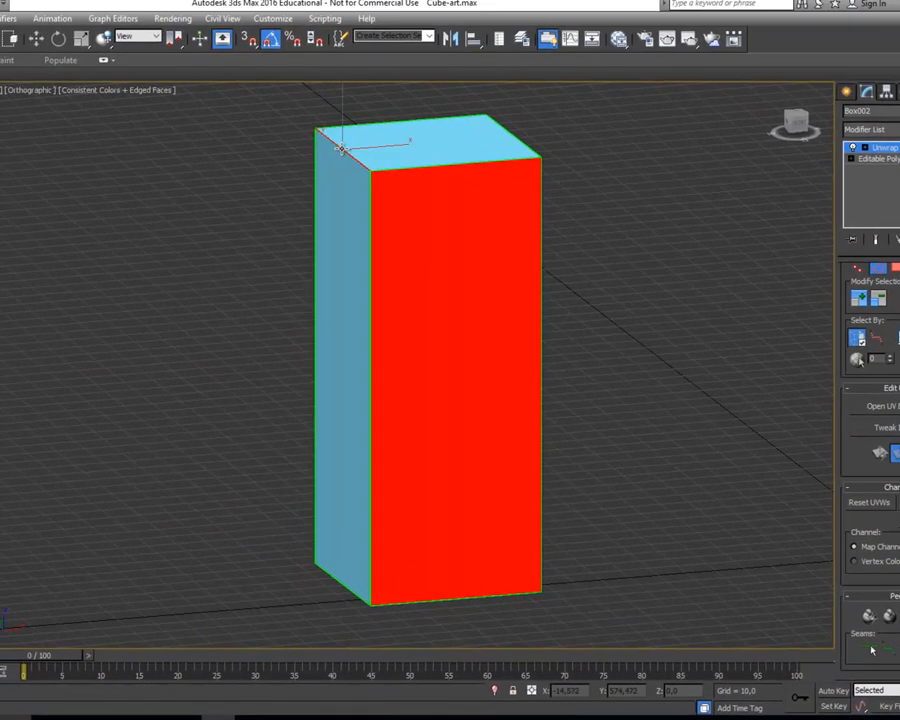
left_click(372, 122)
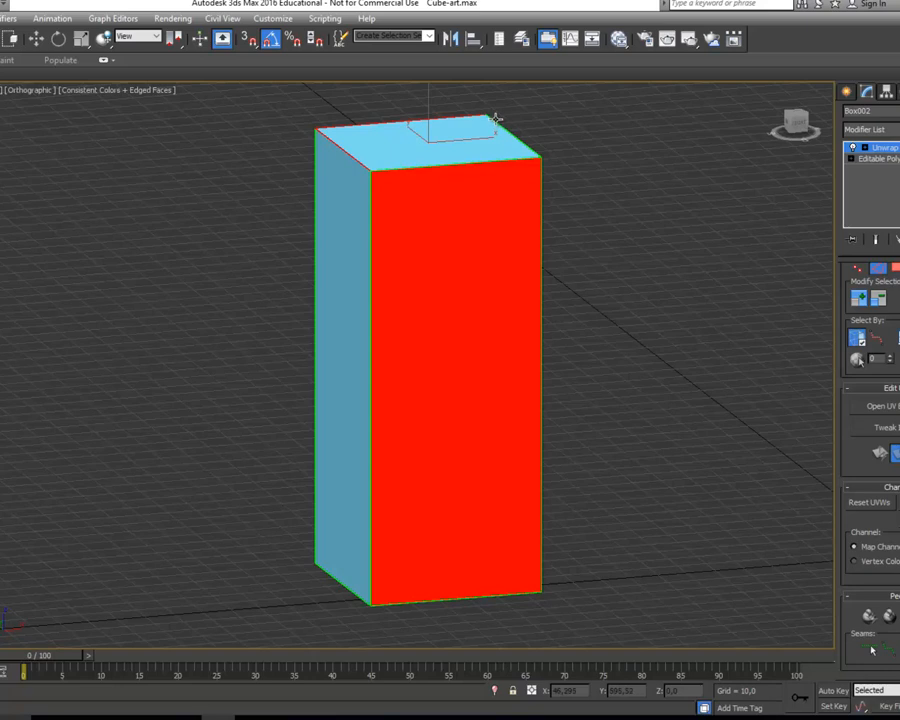
left_click(316, 268)
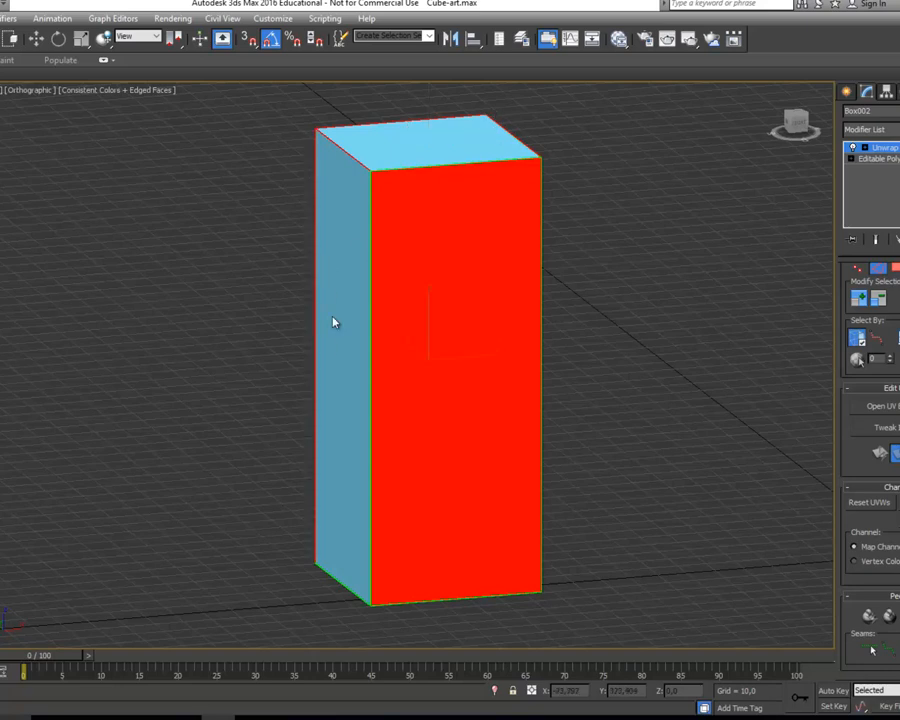
middle_click_drag(338, 347, 388, 265, "alt")
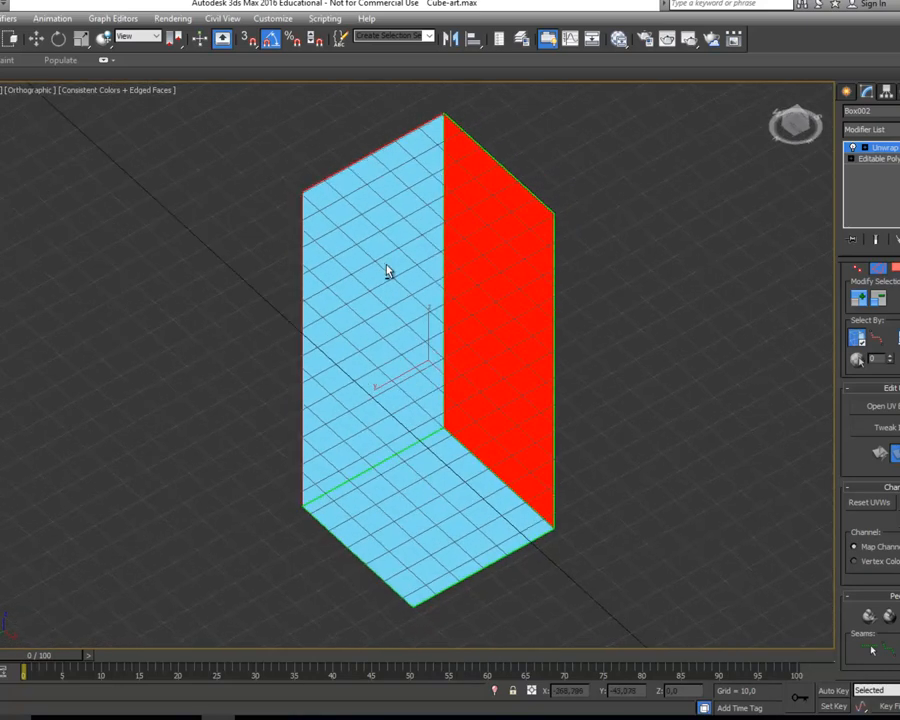
key("g")
left_click(390, 461)
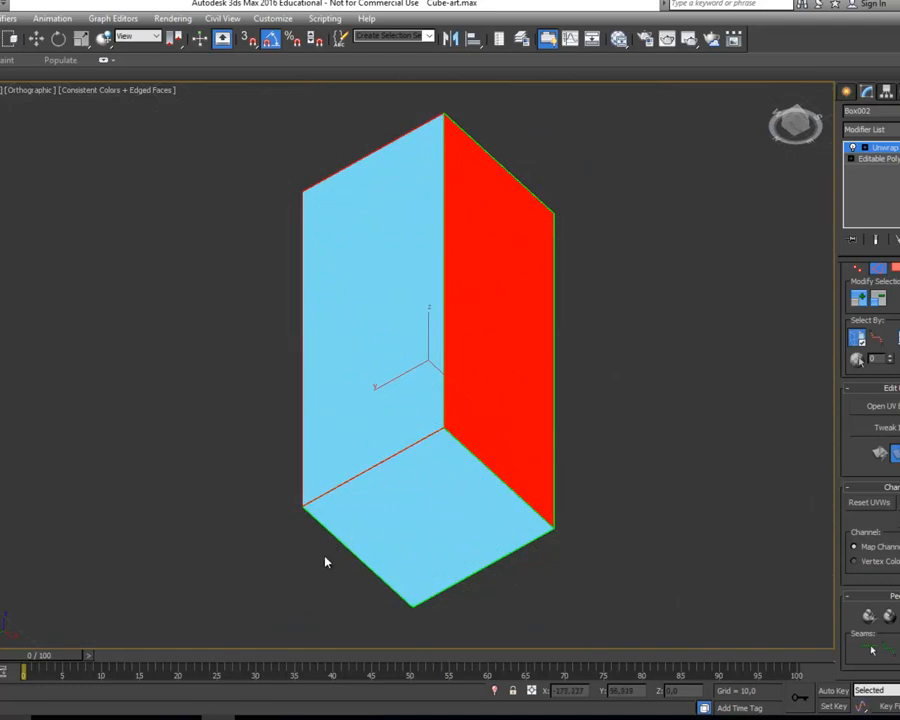
middle_click_drag(440, 555, 430, 447, "alt")
left_click(457, 408)
middle_click_drag(528, 373, 460, 434, "alt")
left_click(459, 388)
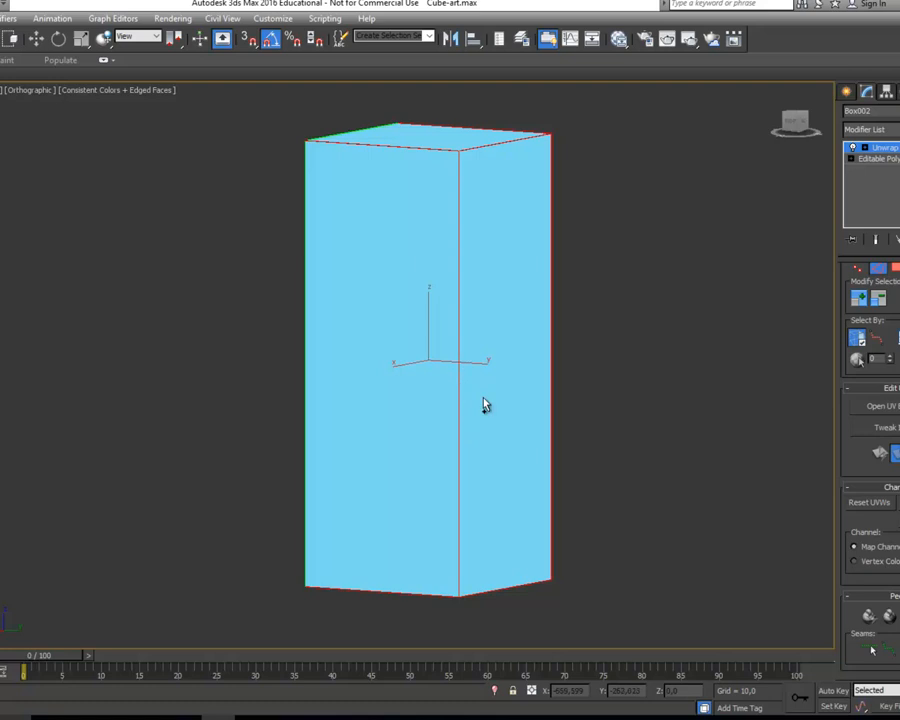
left_click(871, 648)
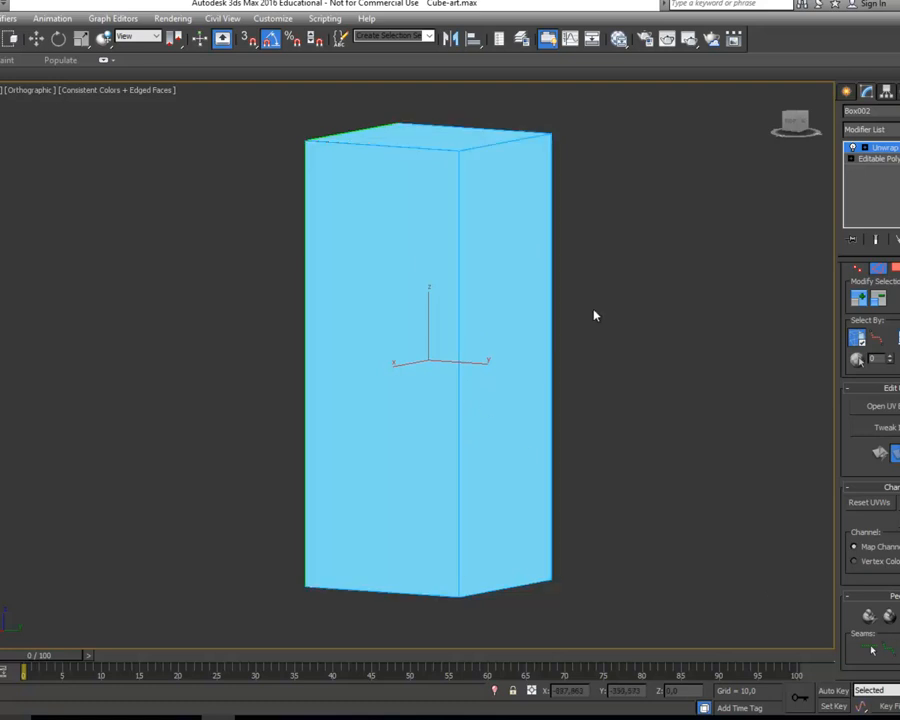
Select only the top back edge of the box and open the UV editor, moving its window clear of the box.
left_click(472, 150)
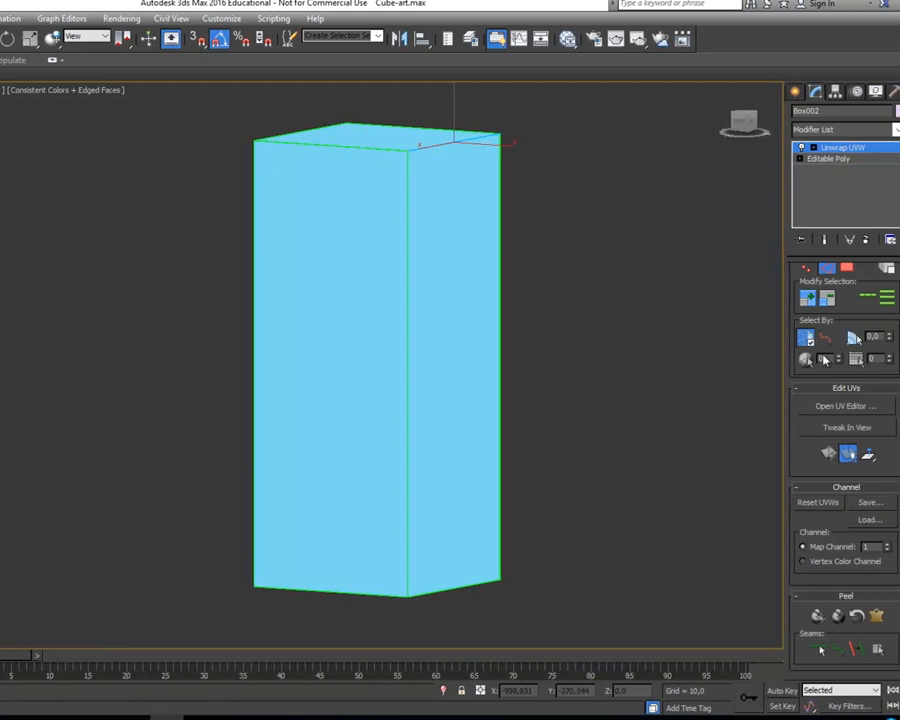
left_click(846, 407)
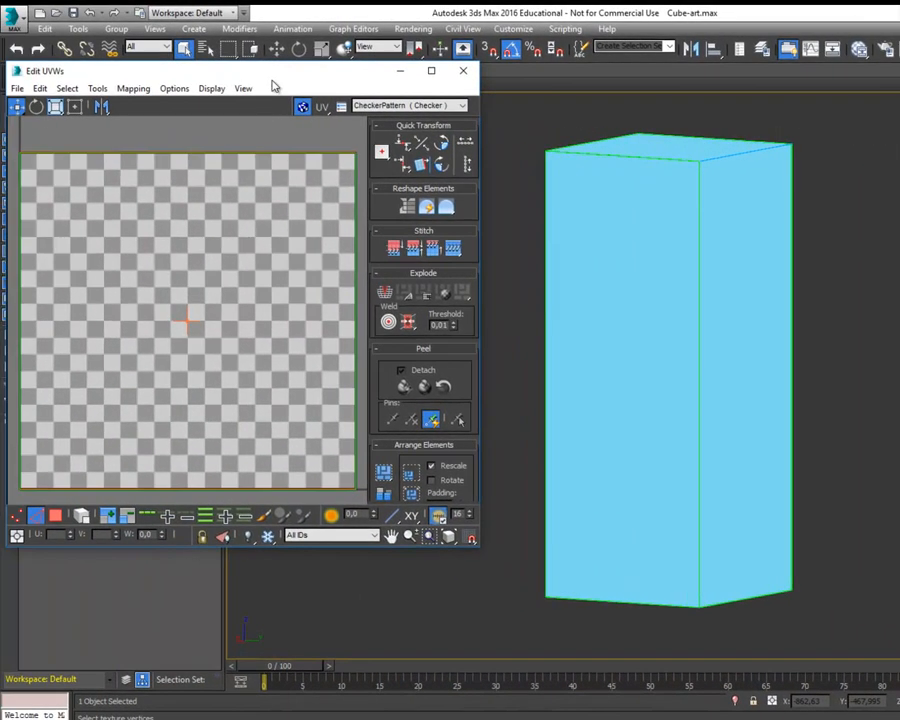
left_click_drag(273, 86, 466, 104)
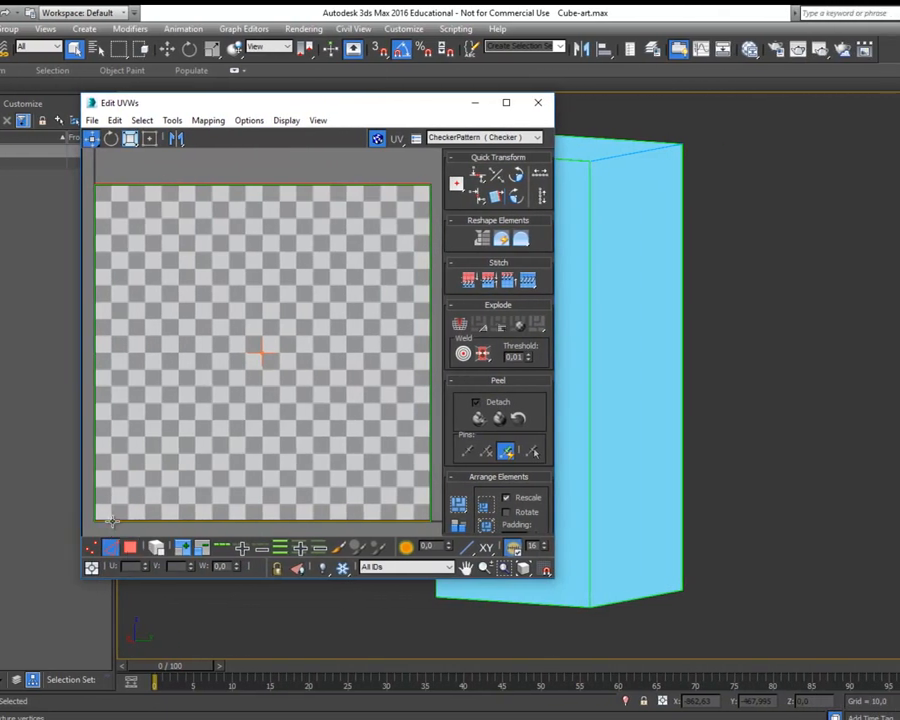
Select an edge, a single polygon and then all polygons in the UV editor to examine the box's current mapping.
left_click(96, 360)
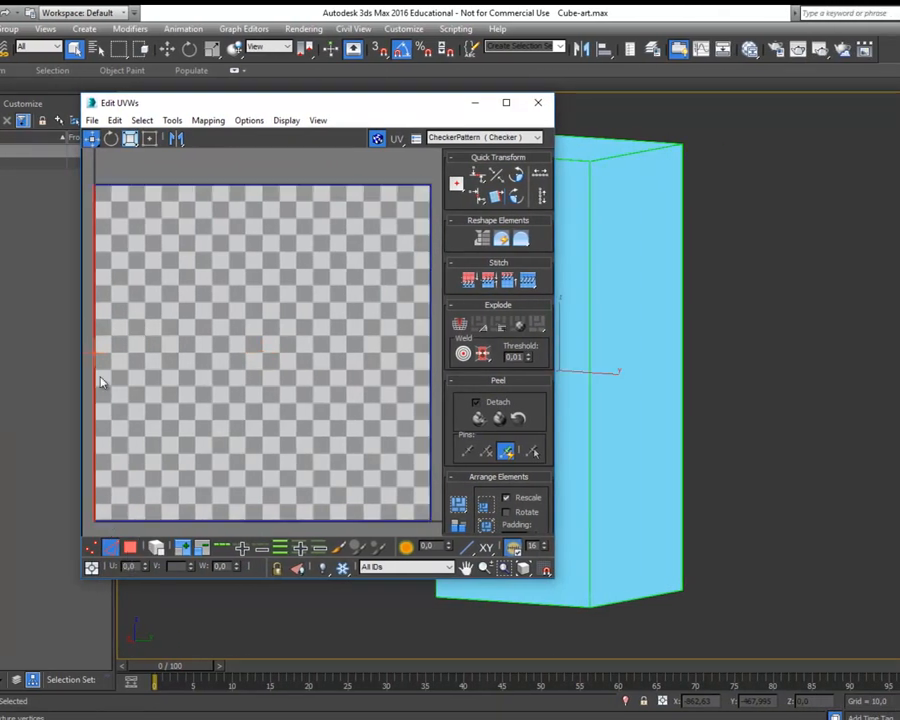
left_click(132, 548)
left_click(233, 359)
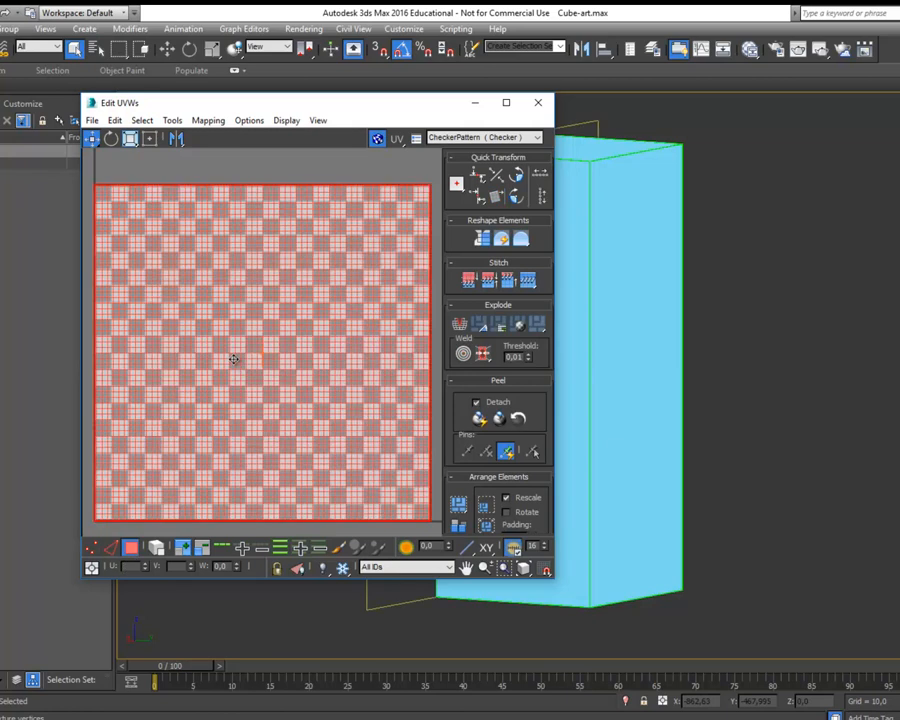
scroll(304, 319, "down", 2)
scroll(624, 372, "up", 3)
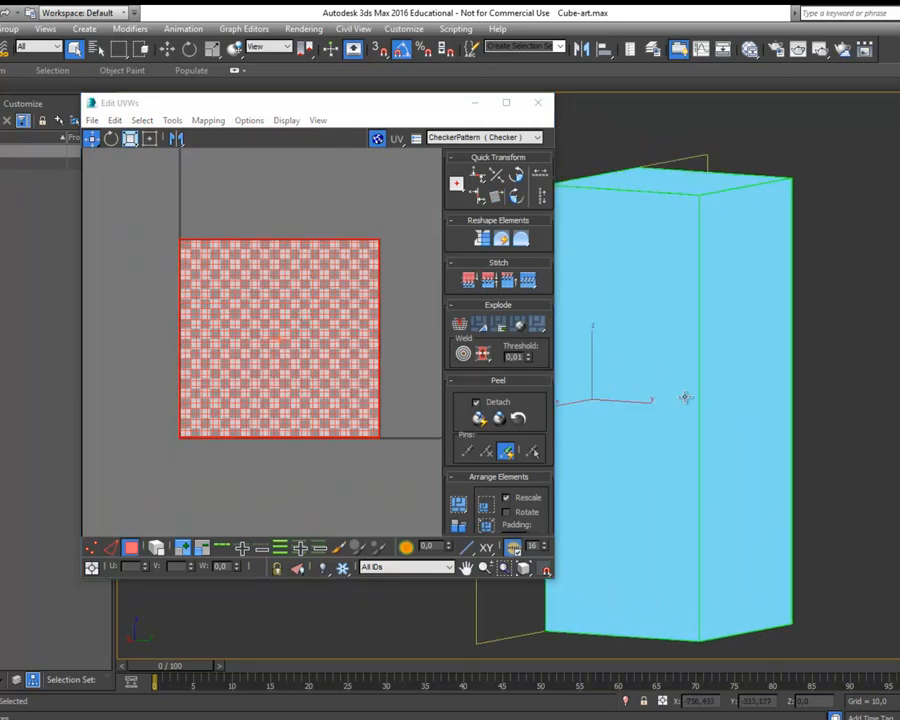
middle_click_drag(636, 409, 749, 408, "alt")
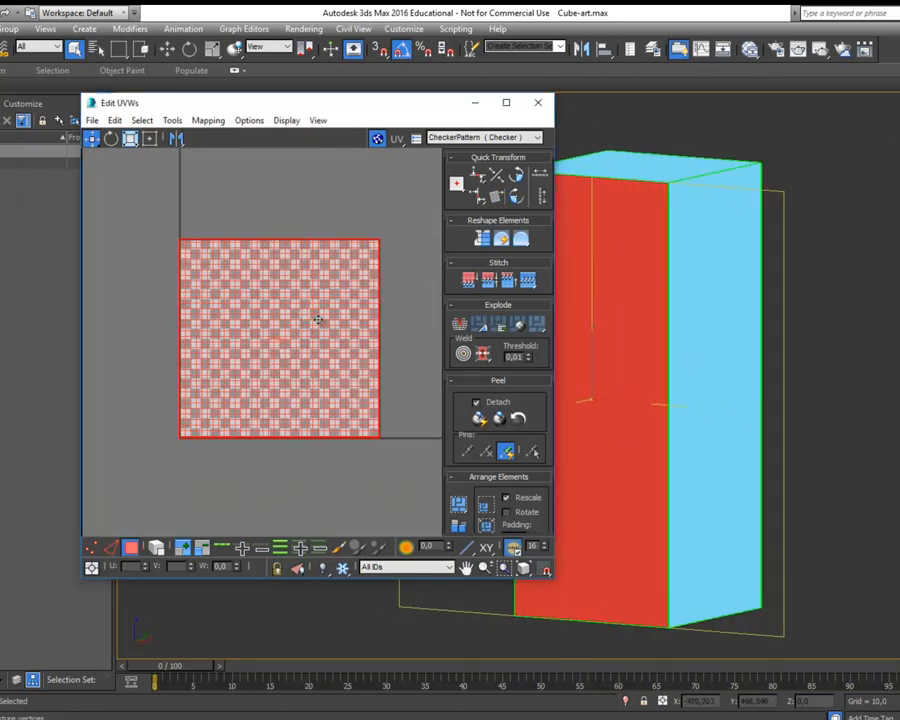
left_click(406, 229)
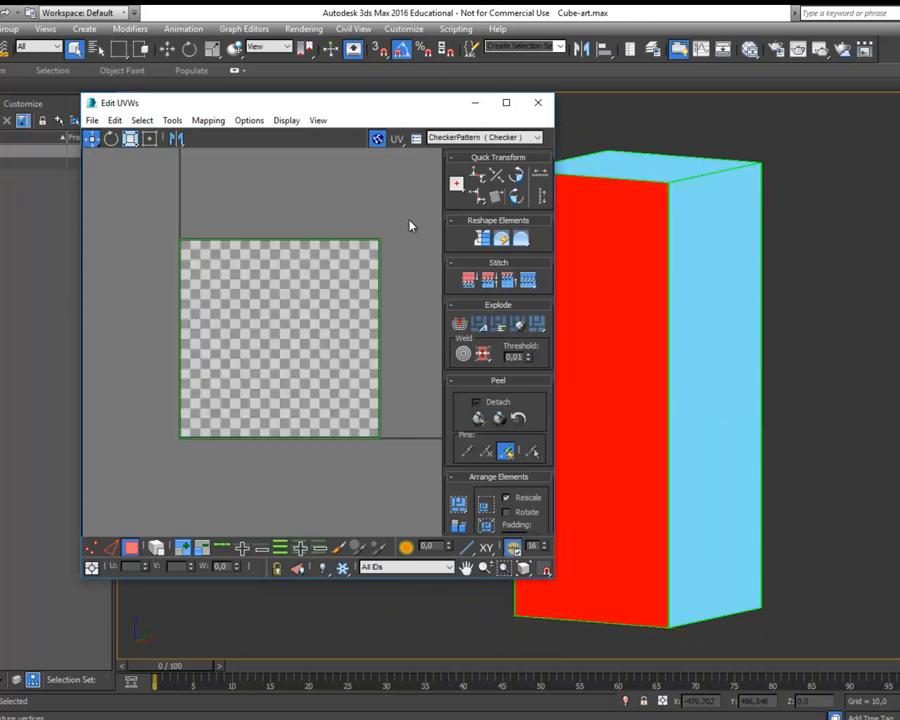
left_click_drag(155, 465, 155, 465)
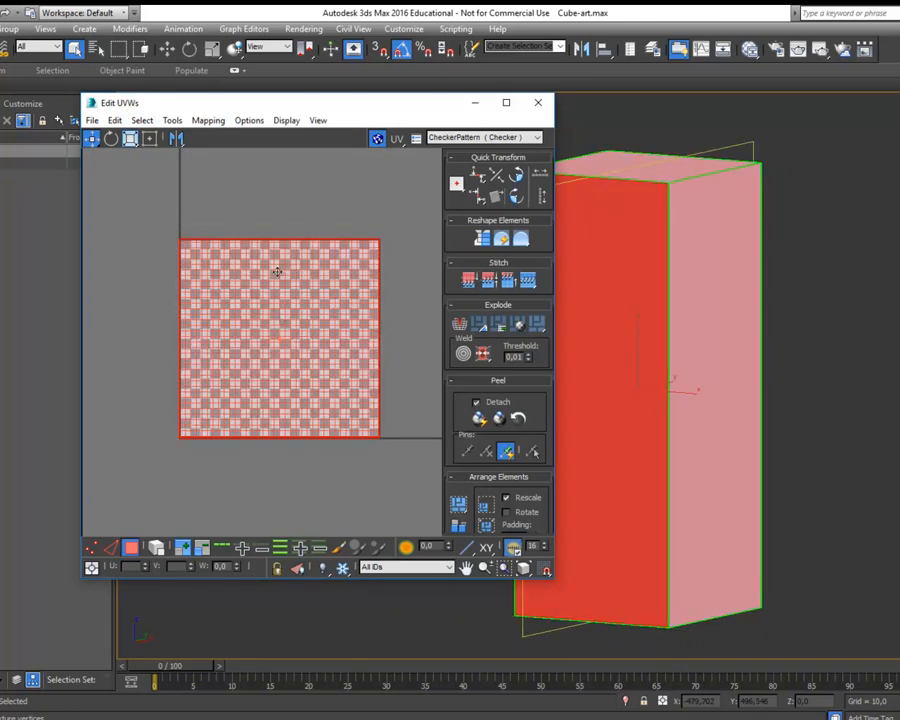
Reselect all polygons in the UV editor, enlarge its window and move it clear of the box.
left_click(398, 231)
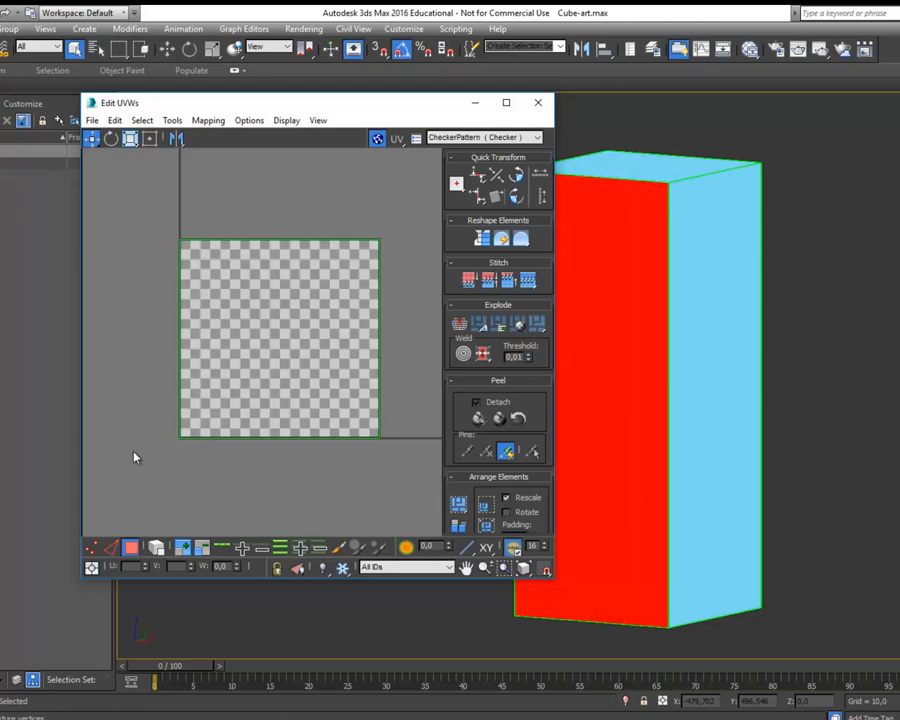
left_click_drag(137, 445, 137, 446)
left_click_drag(547, 580, 658, 656)
left_click_drag(443, 110, 322, 72)
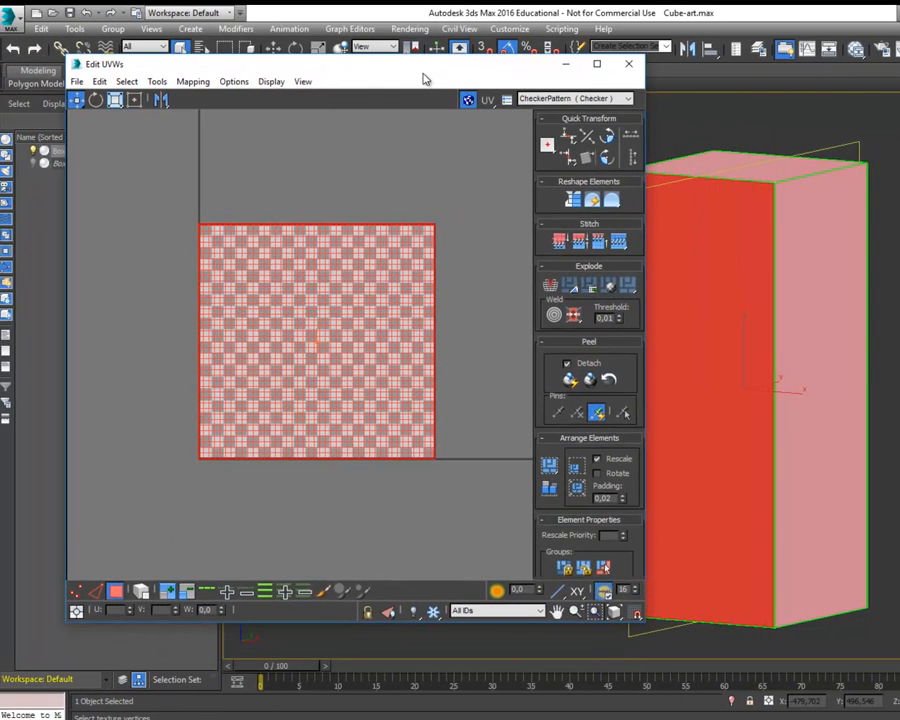
Apply Unfold Mapping to all the box's polygons using Walk to closest face with Normalize Clusters enabled.
left_click(196, 85)
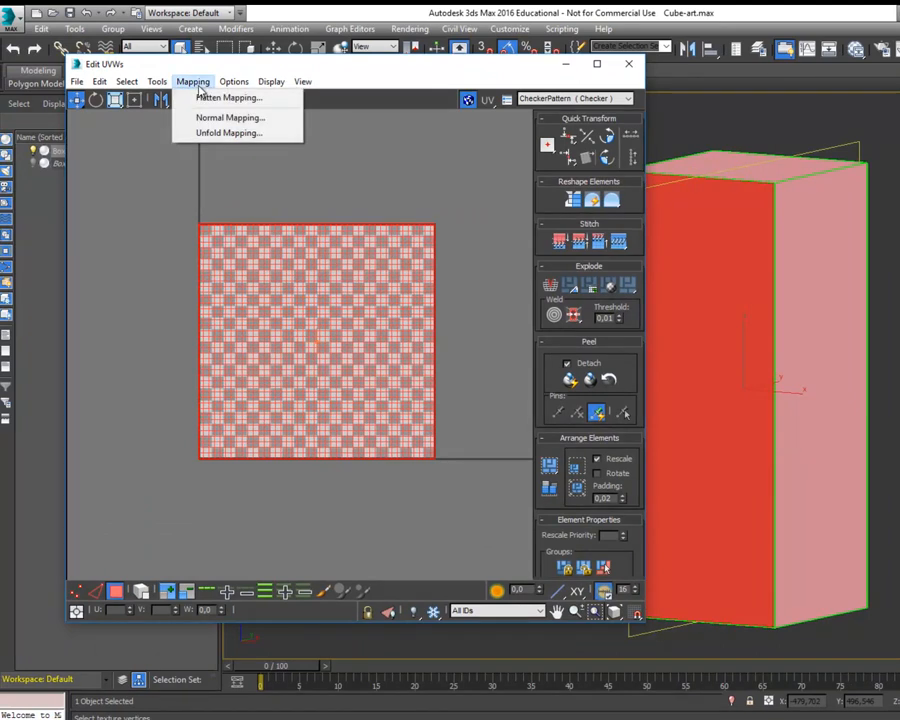
left_click(226, 133)
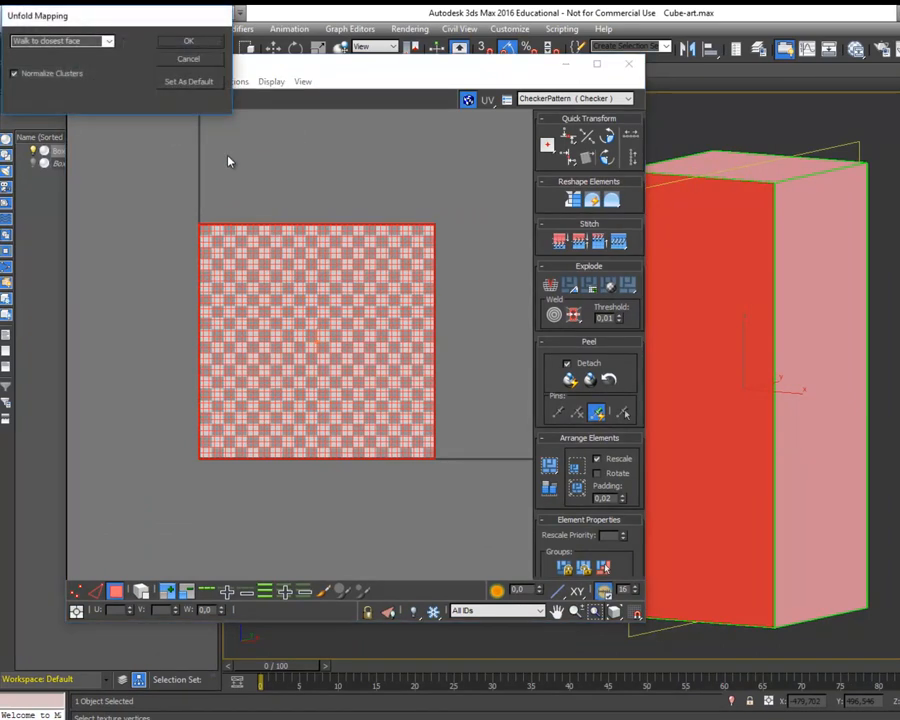
left_click_drag(129, 24, 167, 82)
left_click(146, 101)
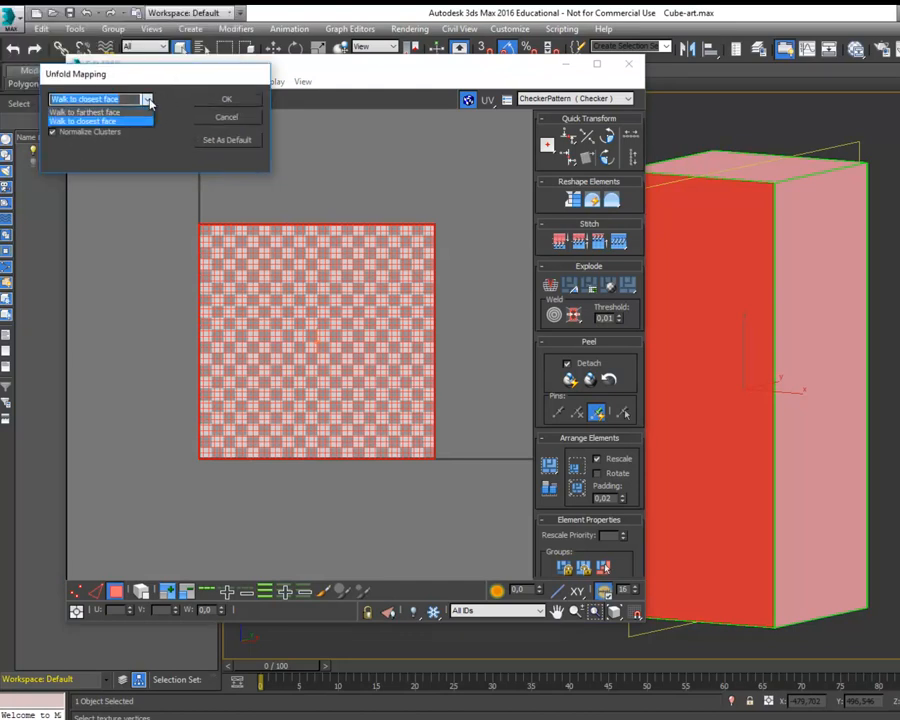
left_click(149, 103)
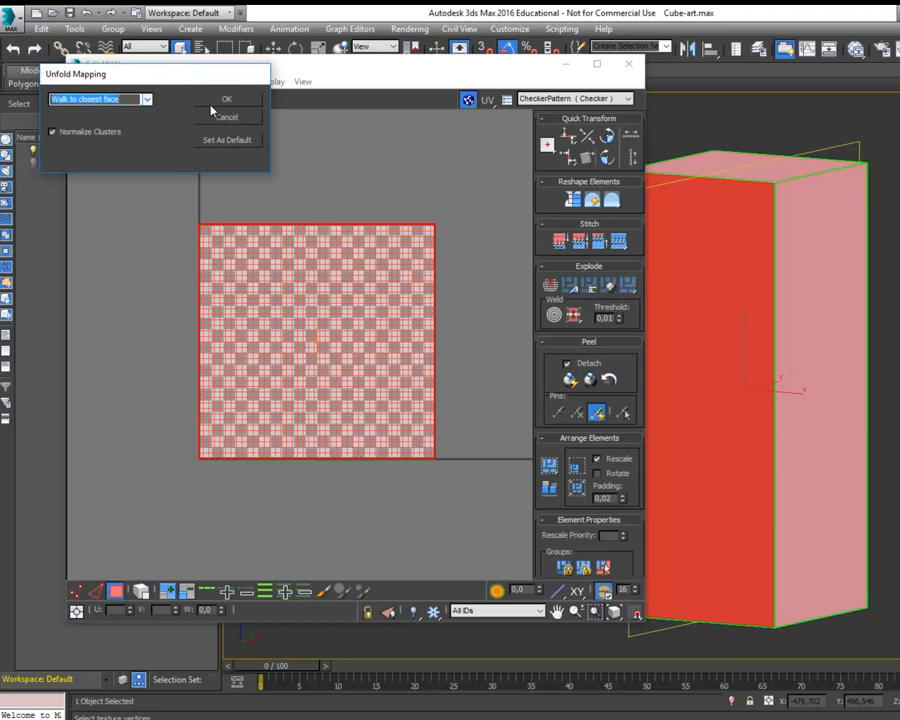
left_click(226, 99)
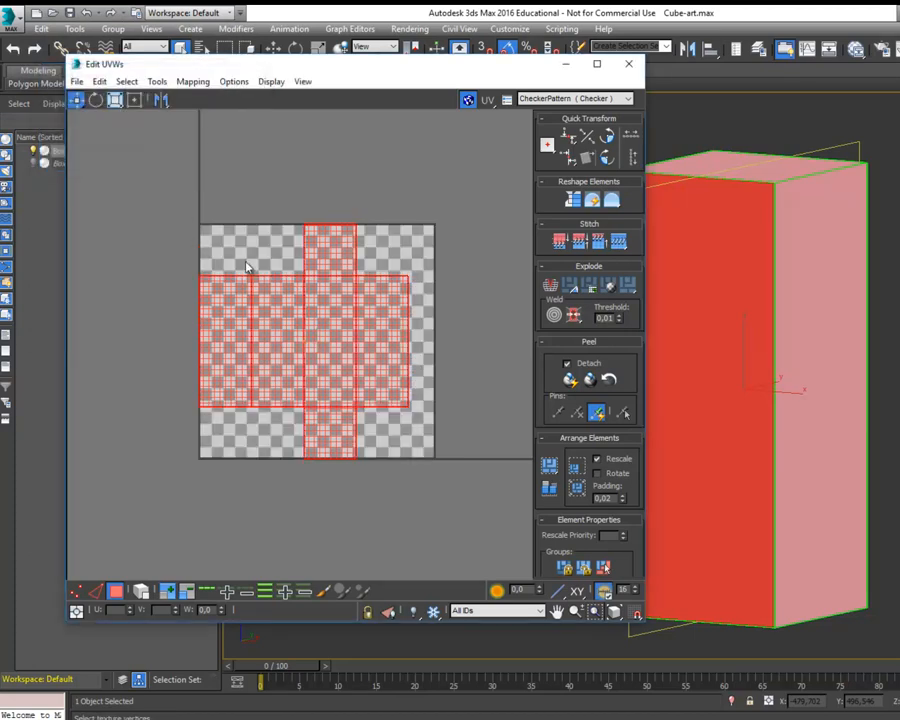
Select the unfolded polygons one by one and examine which side of the box each one maps to.
left_click(330, 303)
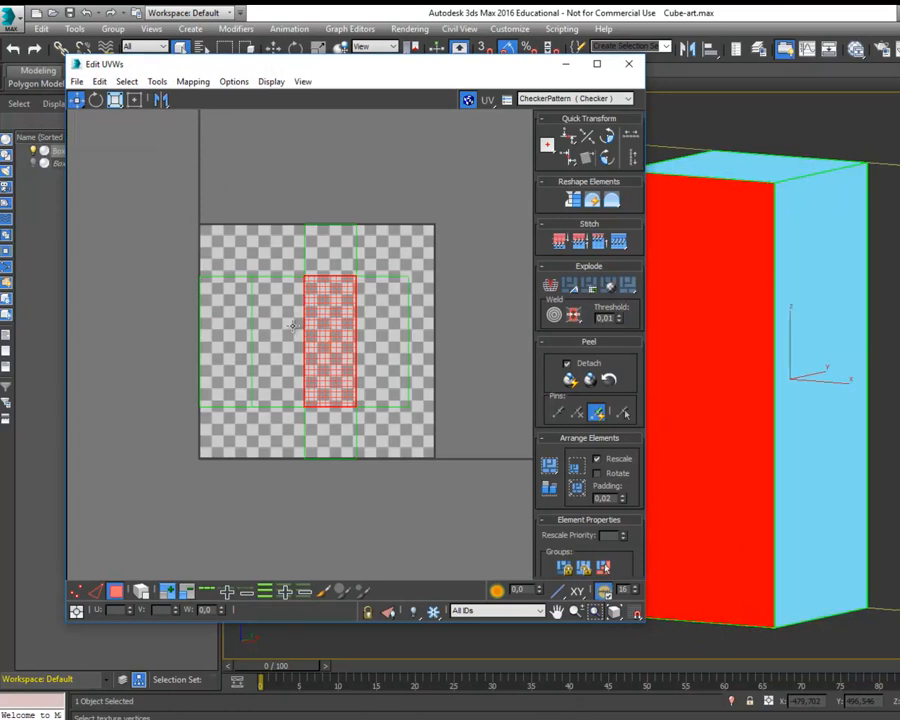
left_click(280, 340)
left_click(225, 340)
left_click(330, 430)
left_click(330, 320)
left_click(330, 250)
left_click(330, 340)
left_click(382, 340)
left_click(338, 247)
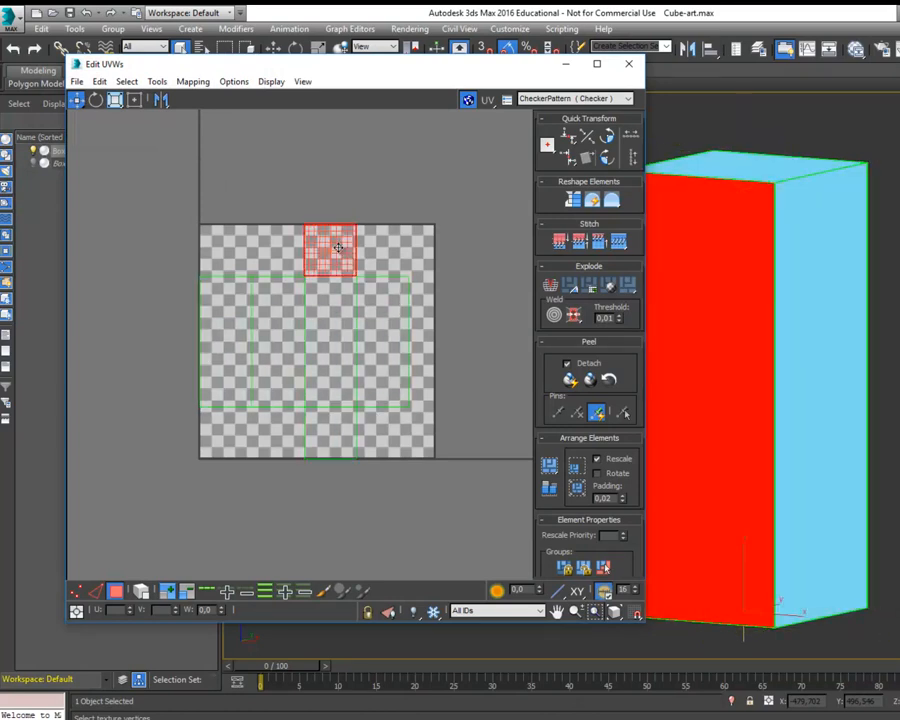
scroll(338, 247, "up", 3)
middle_click_drag(338, 247, 380, 166)
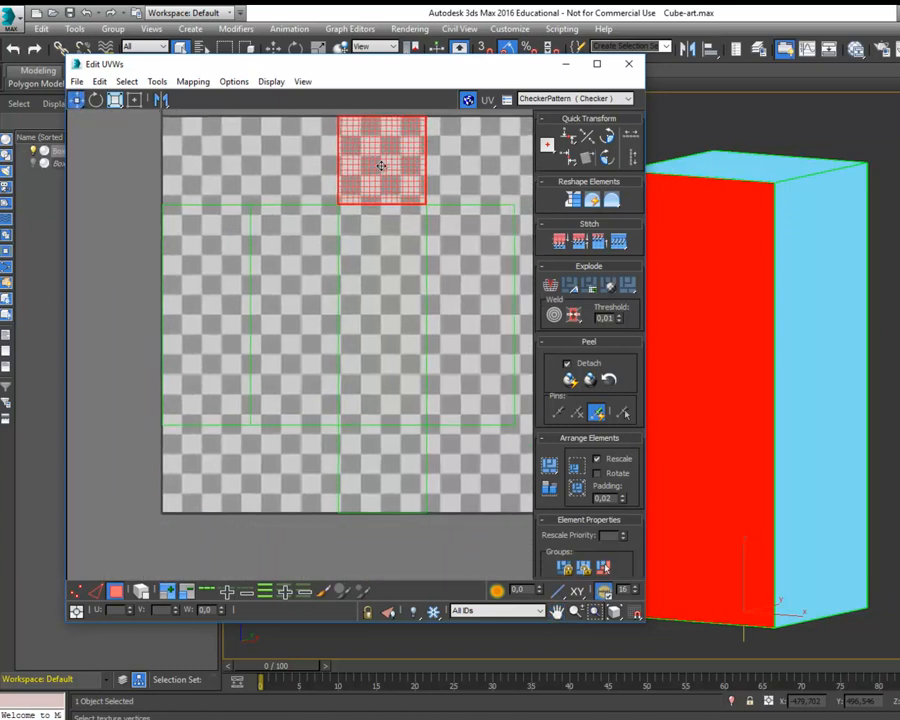
left_click(380, 270)
middle_click_drag(763, 321, 636, 321, "alt")
middle_click_drag(750, 296, 892, 331, "alt")
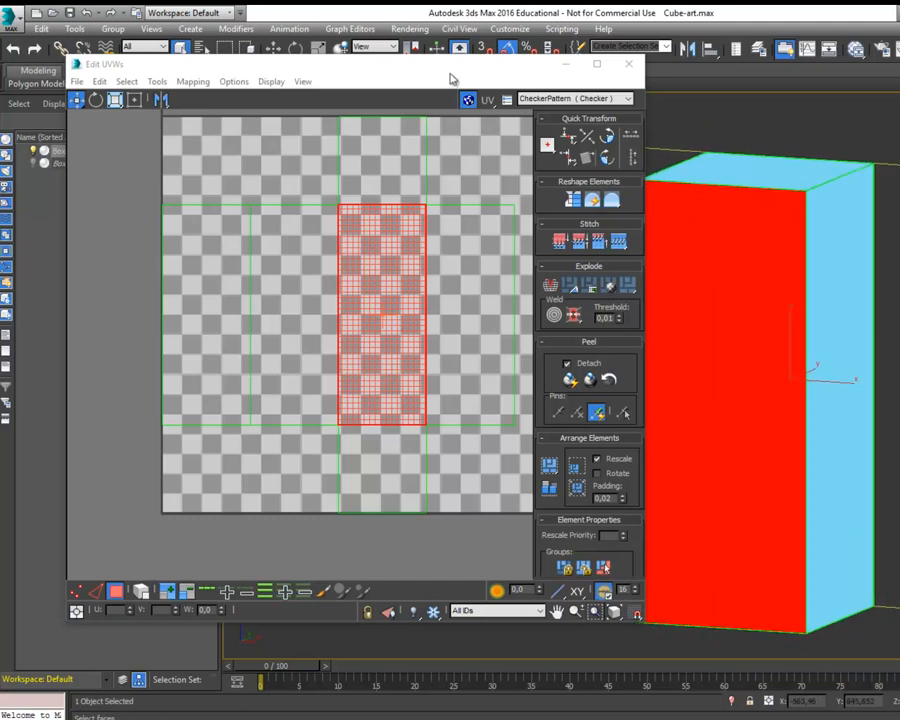
Close the UV editor, leave sub-object editing and rotate the box about its vertical axis until the red side faces away.
left_click(628, 64)
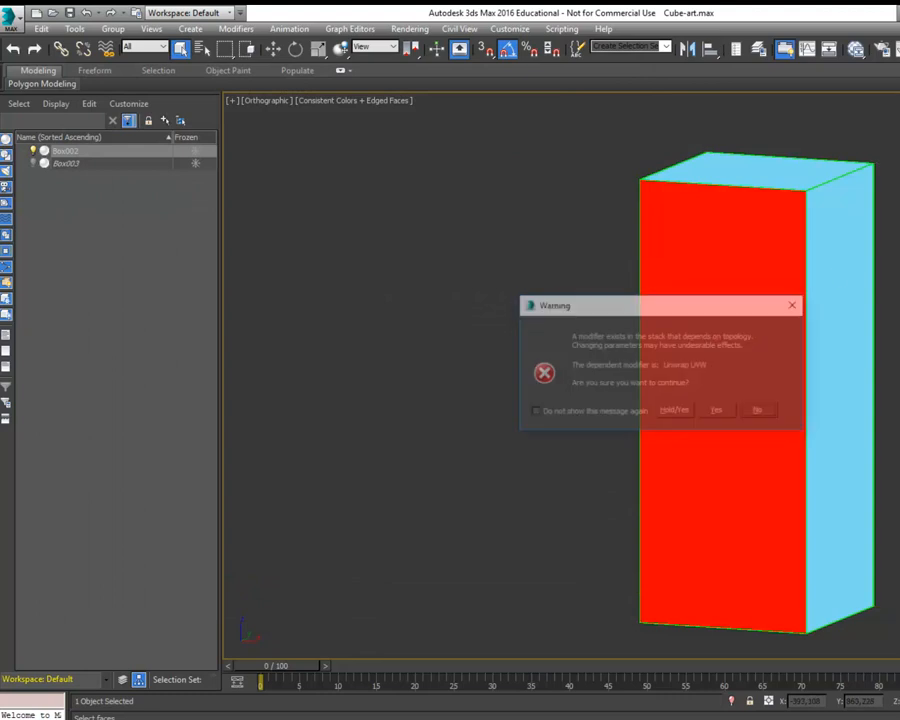
left_click(675, 413)
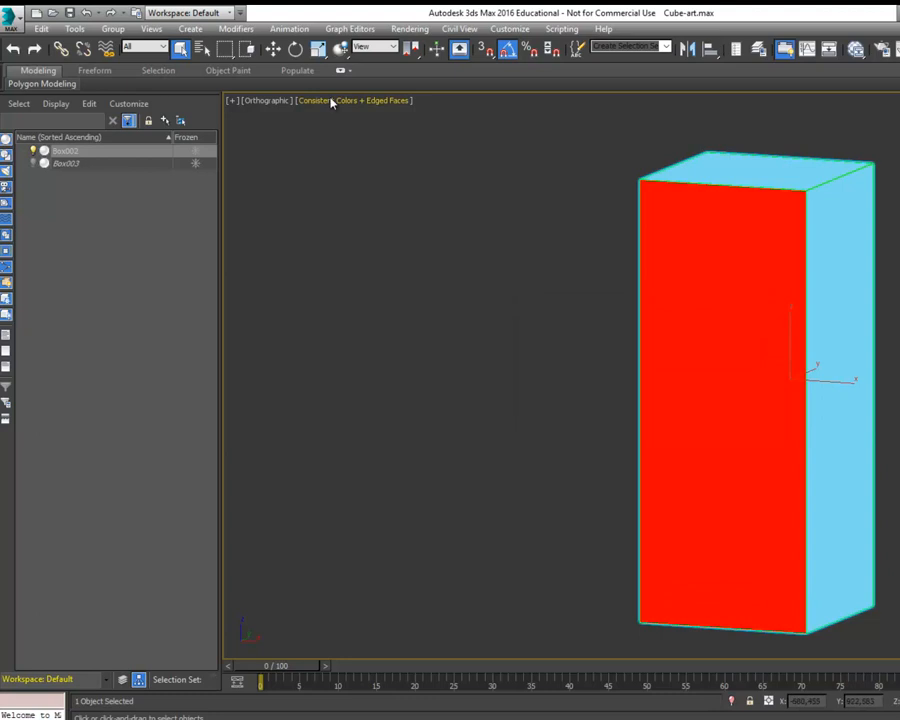
left_click(273, 48)
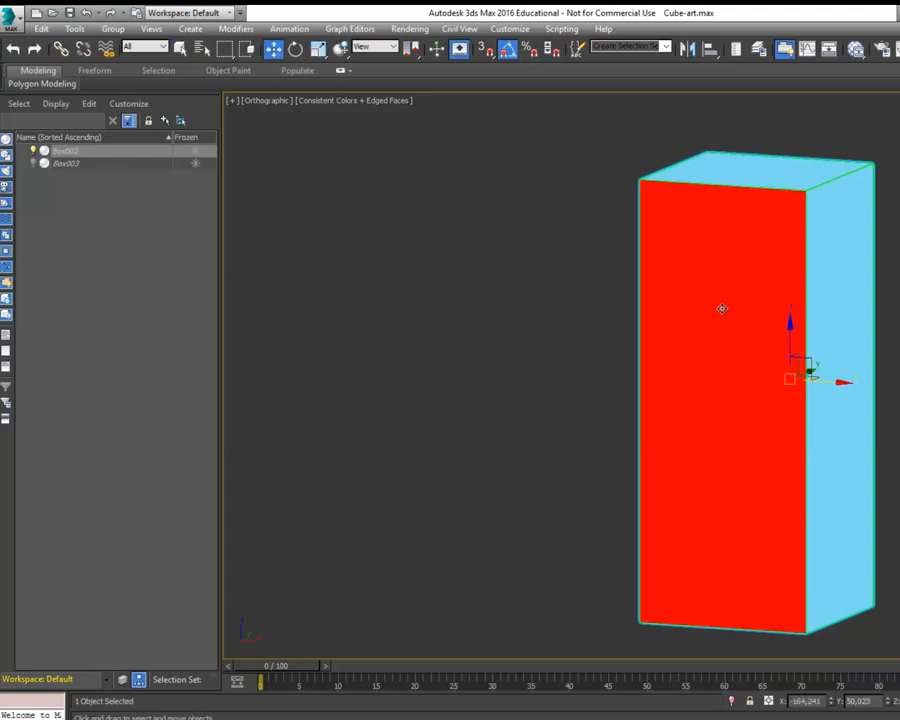
left_click(294, 50)
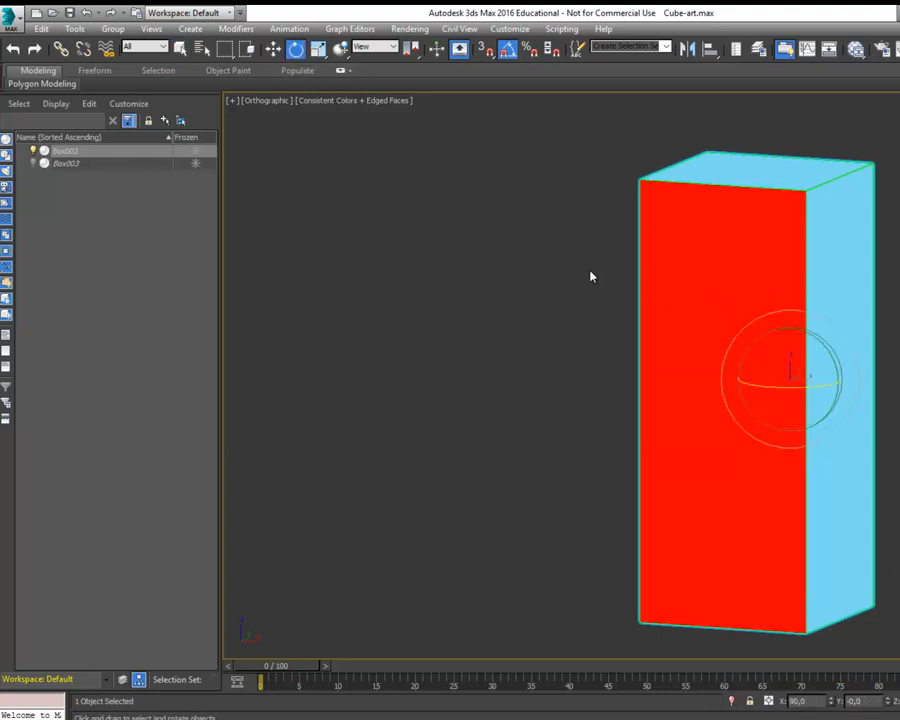
left_click(507, 49)
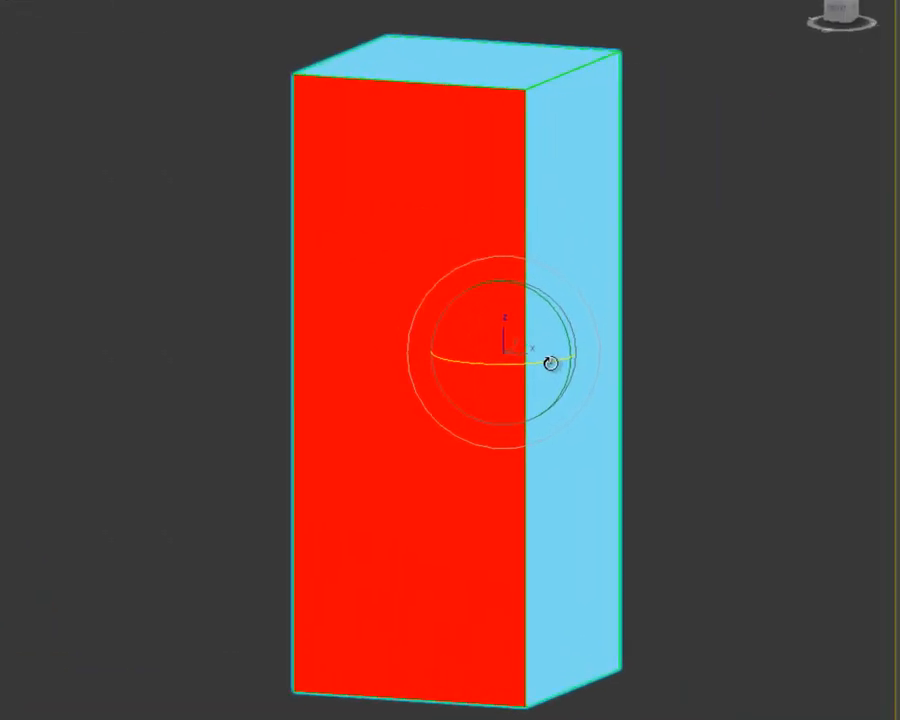
left_click_drag(768, 383, 689, 380)
left_click_drag(412, 358, 330, 332)
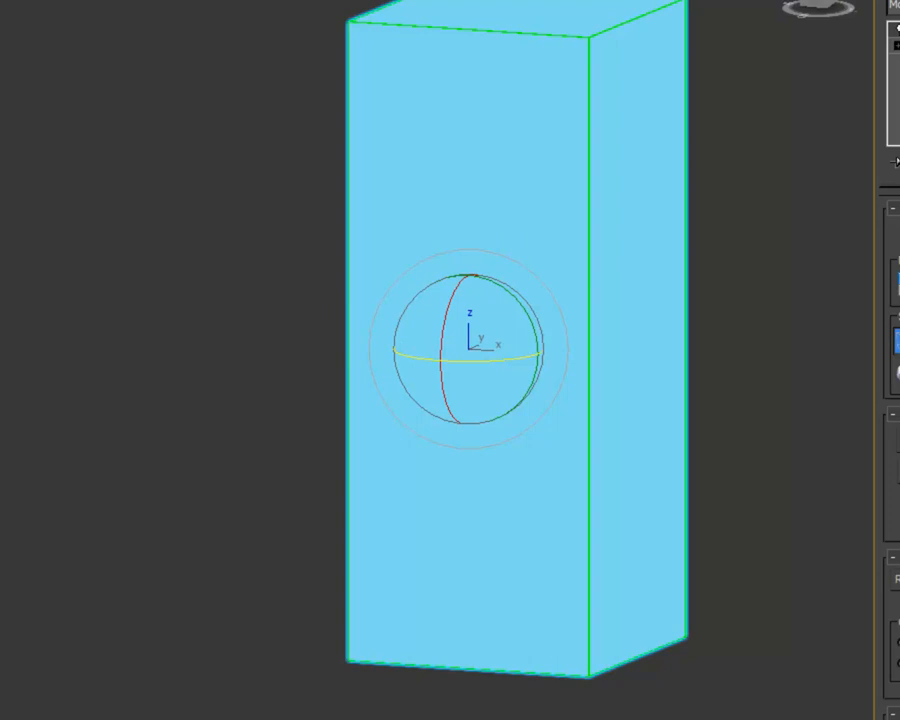
key("w")
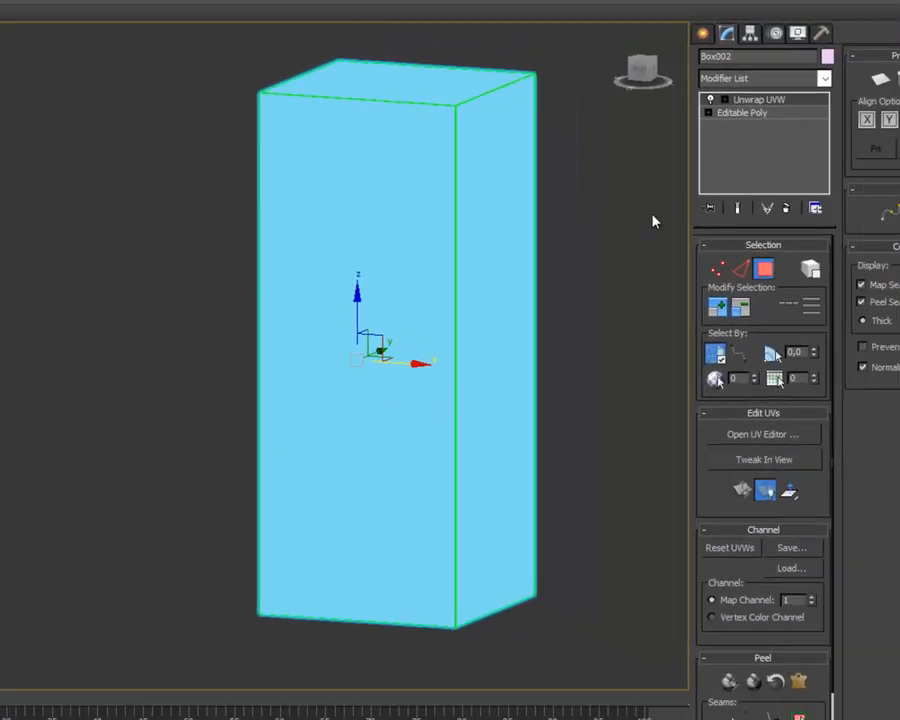
Reopen the UV editor, select the central side polygon and compare it with the rotated box from another angle.
left_click(735, 436)
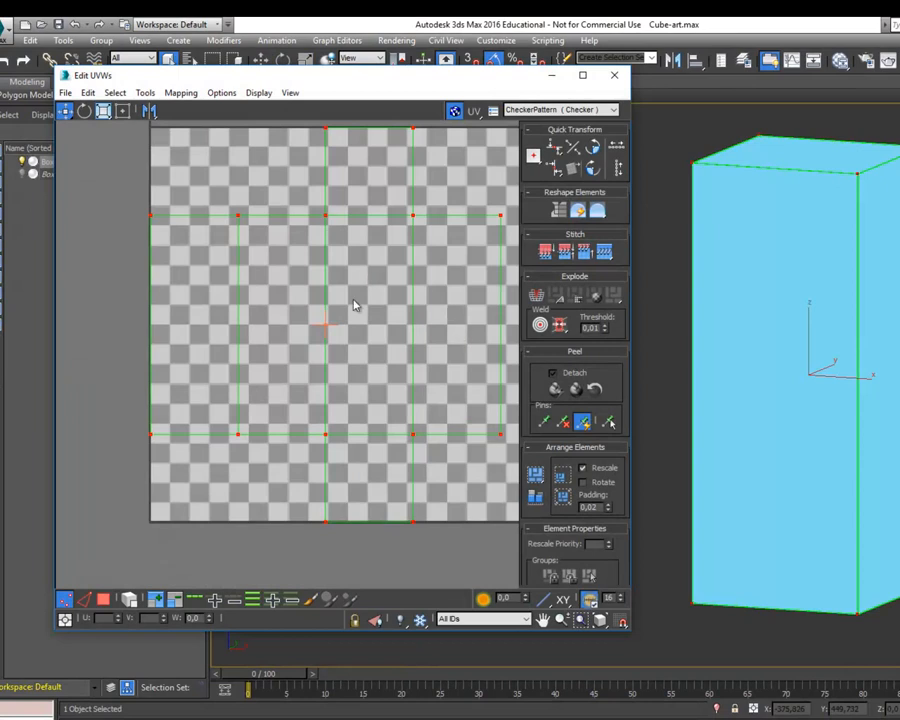
left_click(101, 603)
left_click(383, 299)
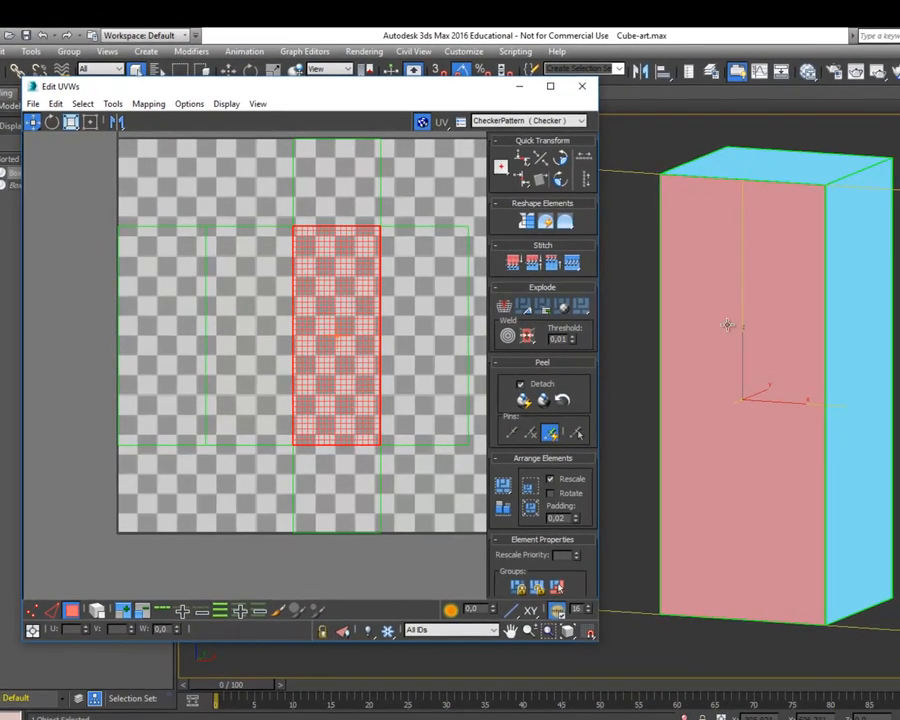
middle_click_drag(737, 382, 753, 430)
middle_click_drag(753, 430, 818, 421, "alt")
middle_click_drag(741, 408, 834, 341)
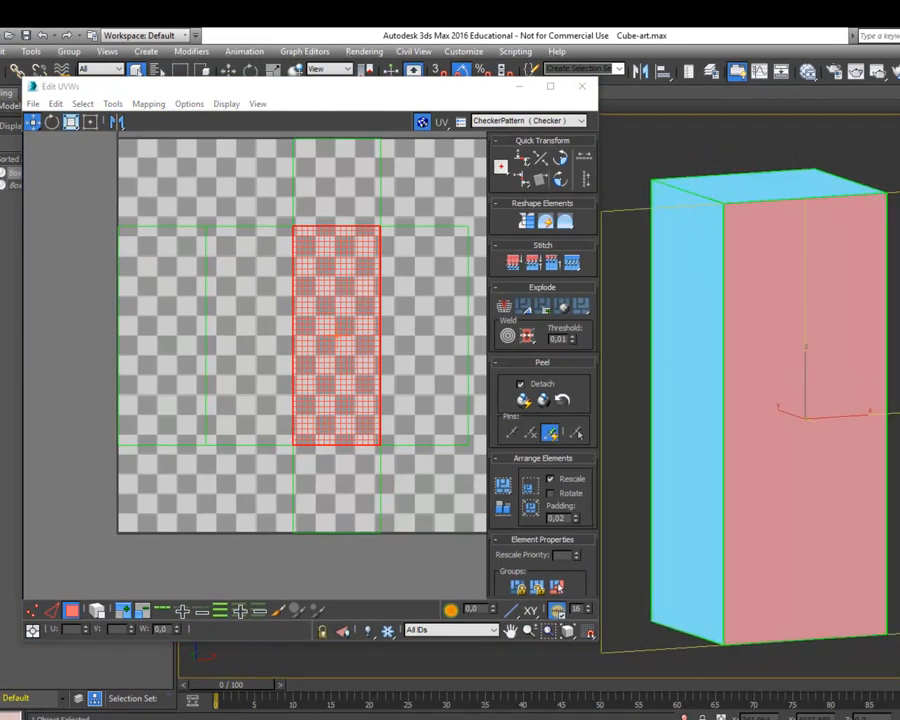
Select the cap polygons and the neighbouring side polygon in the UV layout to examine which edges they share.
left_click_drag(307, 324, 324, 181)
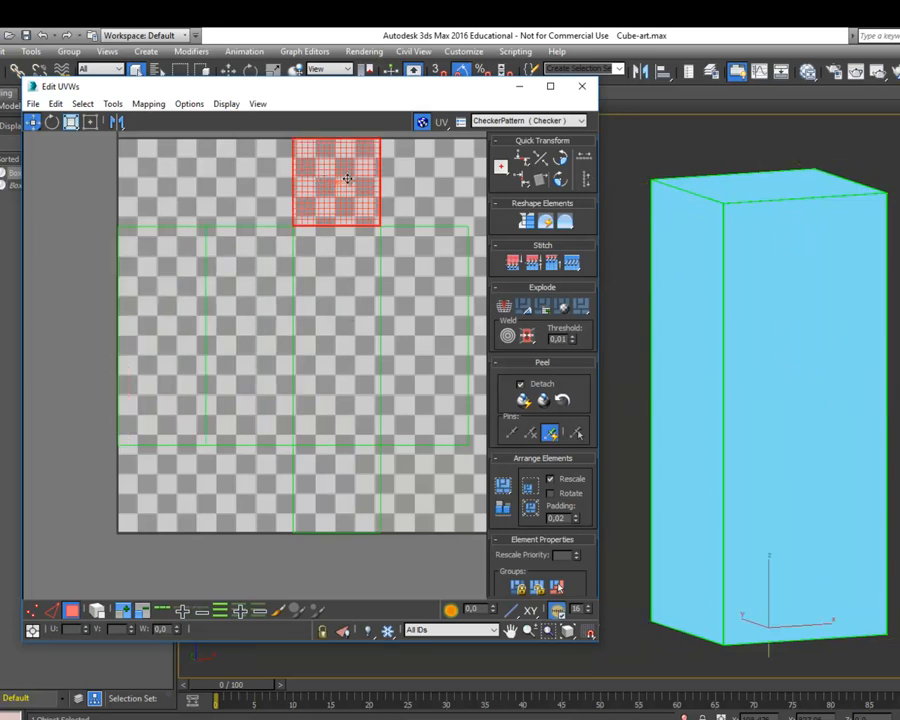
left_click_drag(348, 307, 340, 476)
left_click_drag(335, 224, 355, 217)
left_click(199, 201)
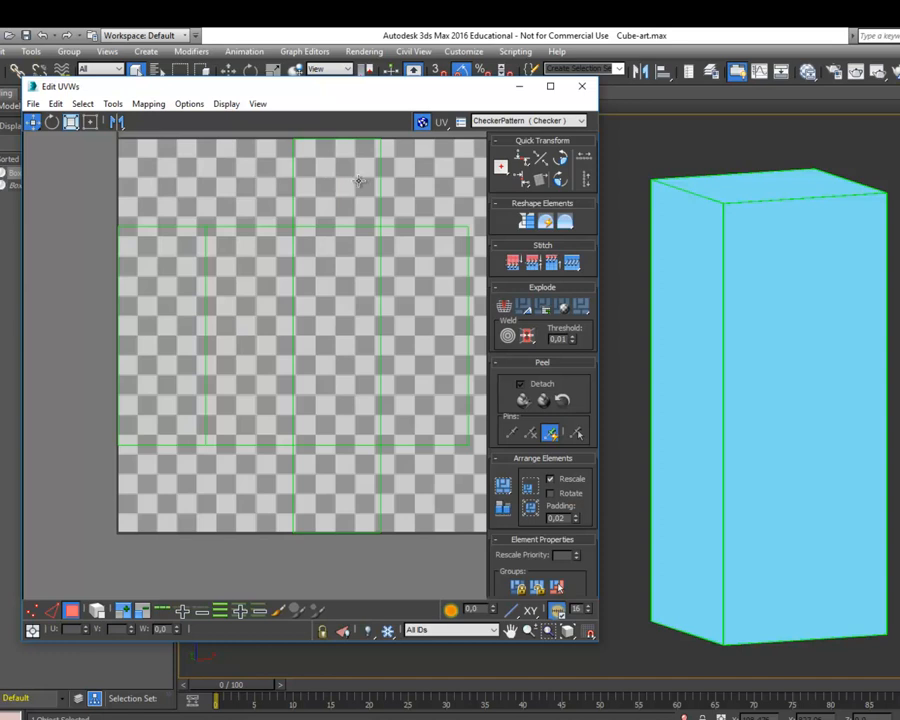
left_click(326, 172)
right_click(325, 171)
left_click(256, 205)
left_click(256, 195)
left_click(228, 256)
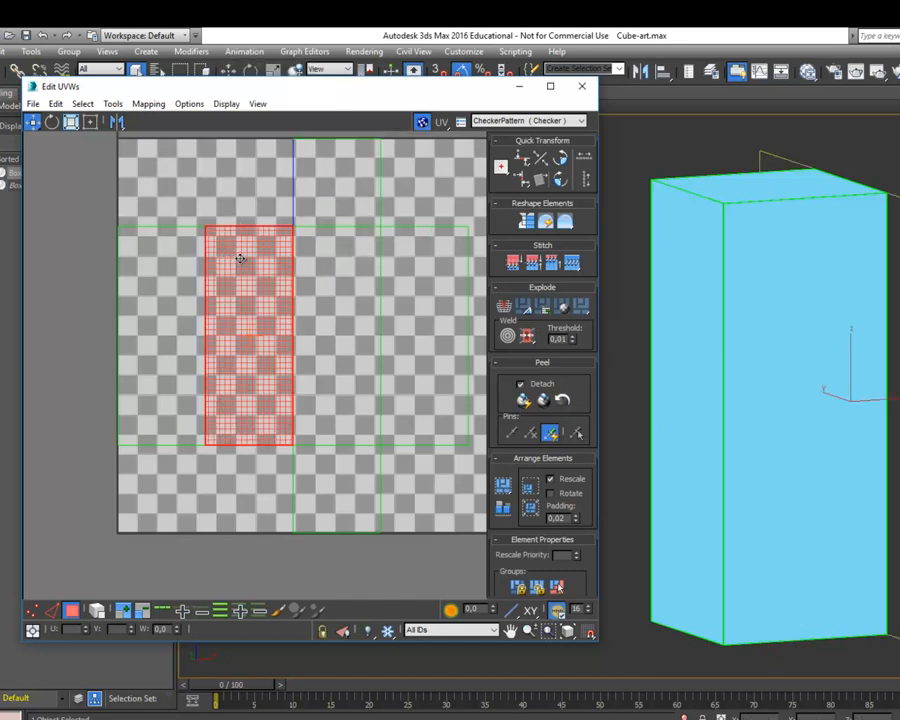
right_click(241, 263)
left_click(195, 297)
left_click(236, 223)
left_click(259, 251)
Select the top edge of the second side polygon and stitch the upper cap onto it with Stitch Selected.
left_click(51, 612)
left_click(226, 476)
left_click(255, 227)
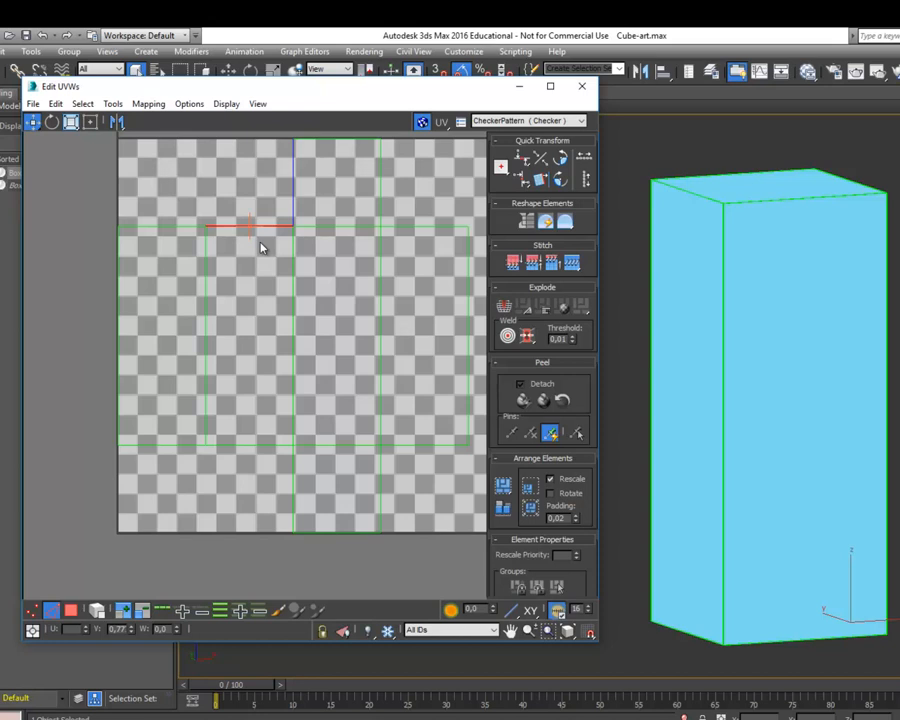
left_click_drag(336, 182, 337, 184)
left_click_drag(240, 197, 259, 246)
left_click(356, 182)
left_click_drag(292, 185, 310, 249)
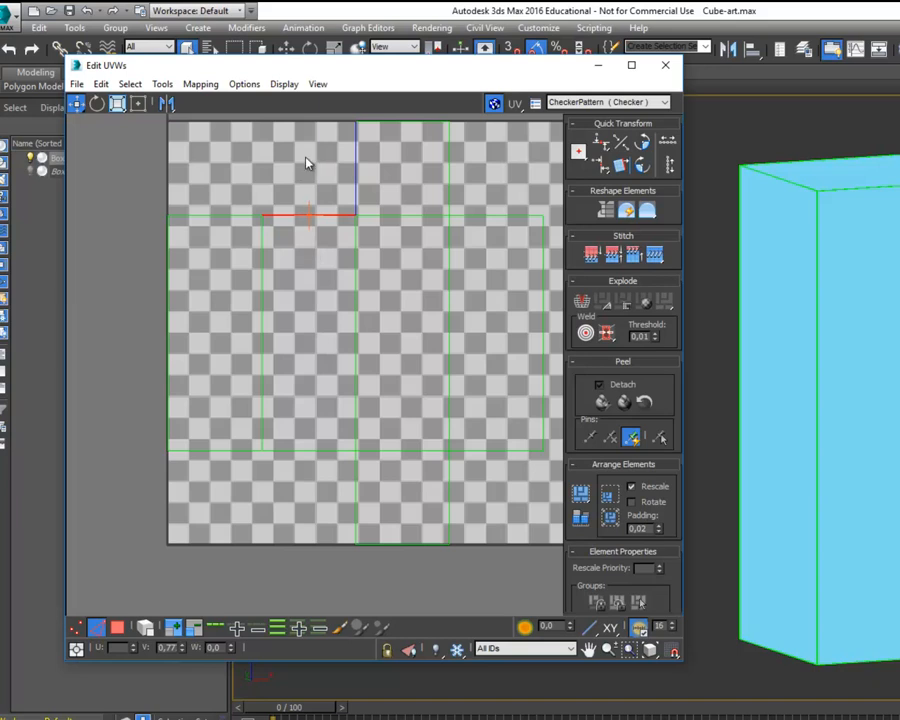
right_click(309, 220)
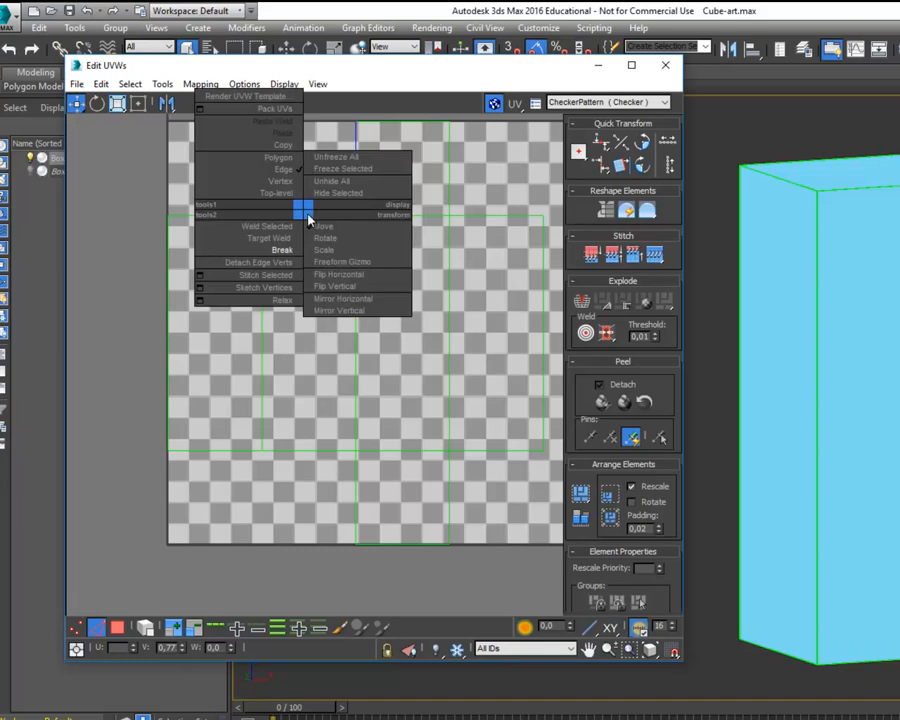
left_click(266, 277)
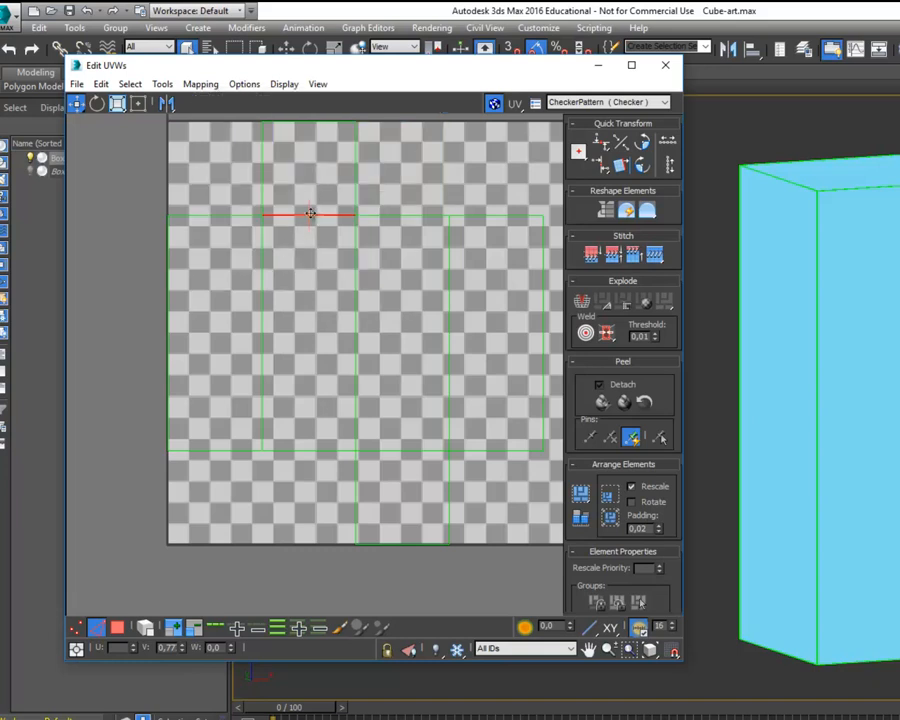
Undo the stitch so the upper cap is attached above the central side polygon again, and clear the selection.
left_click(390, 191)
key("ctrl+z")
key("ctrl+z")
key("ctrl+z")
key("ctrl+z")
key("ctrl+z")
left_click(416, 188)
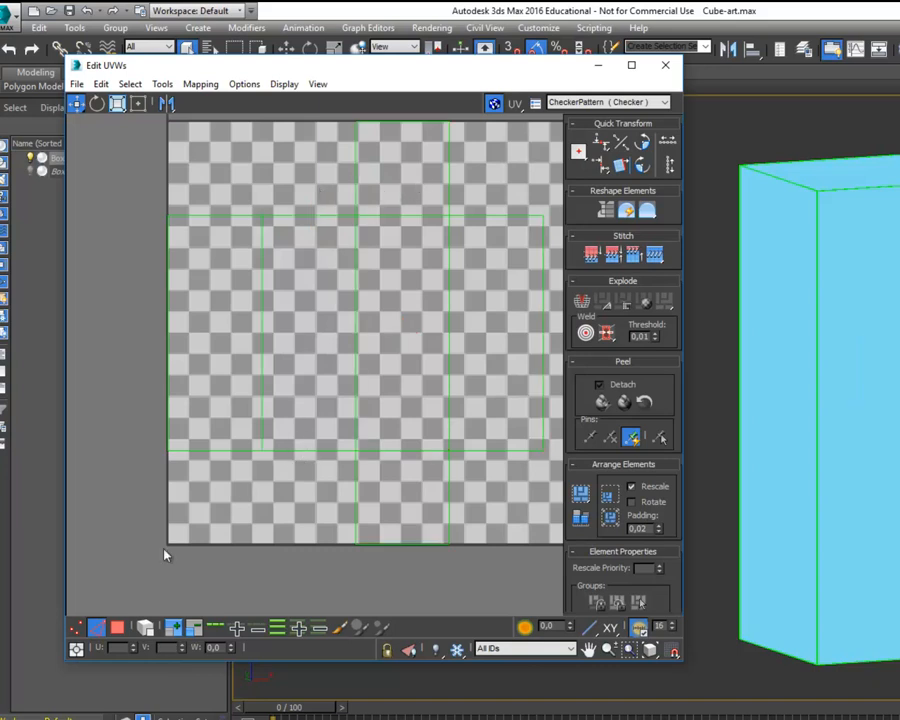
Select the side and cap polygons in turn to check which box faces the UV pieces belong to.
left_click(118, 627)
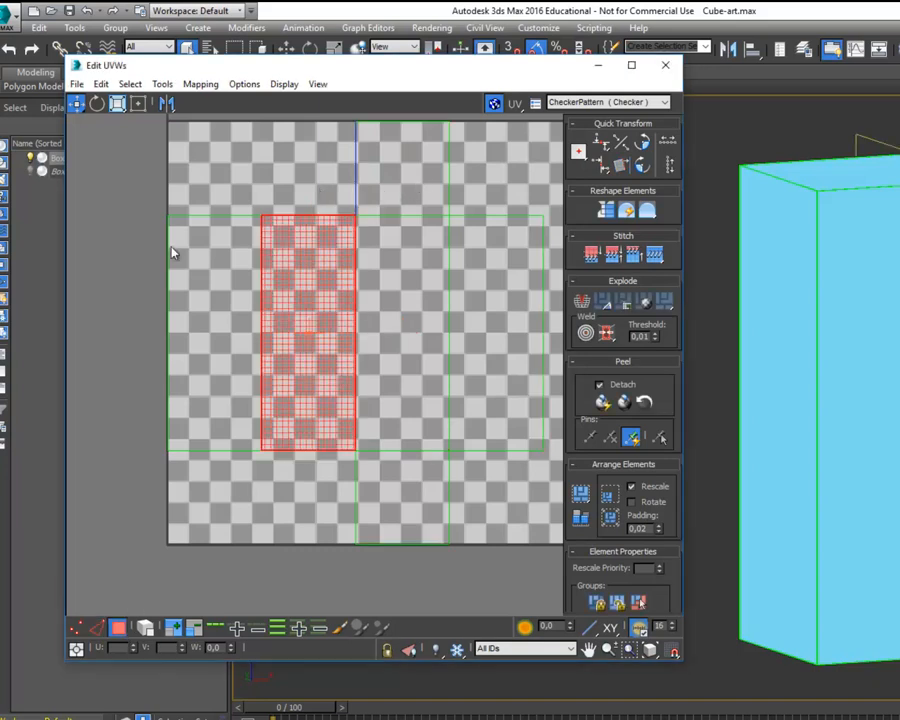
left_click(432, 174)
left_click(388, 257)
left_click(474, 263)
left_click(370, 462)
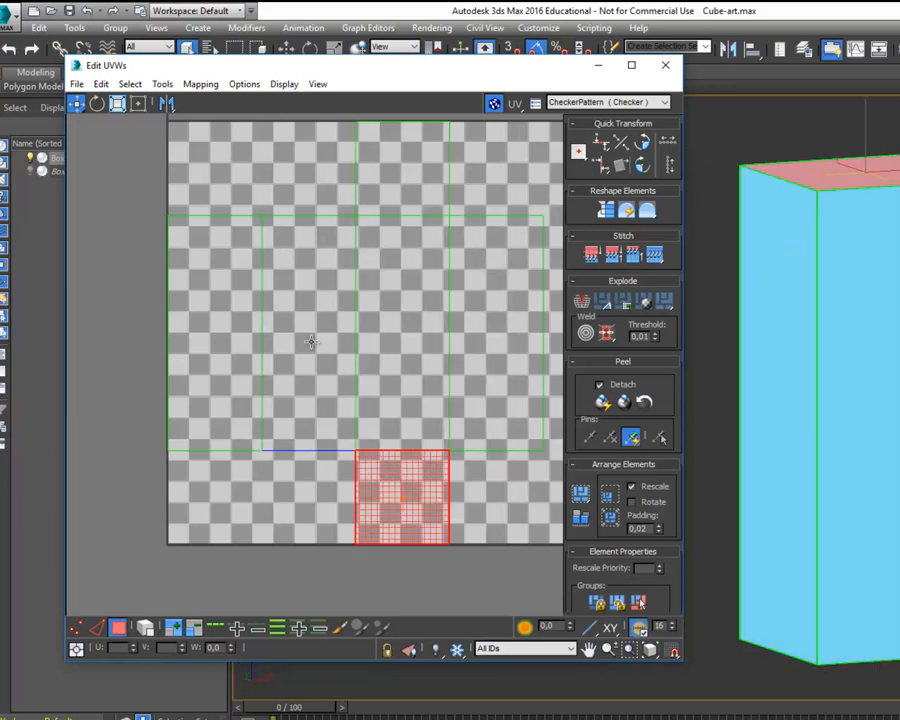
Select all UV polygons, mirror the whole layout vertically and clear the selection.
key("ctrl+a")
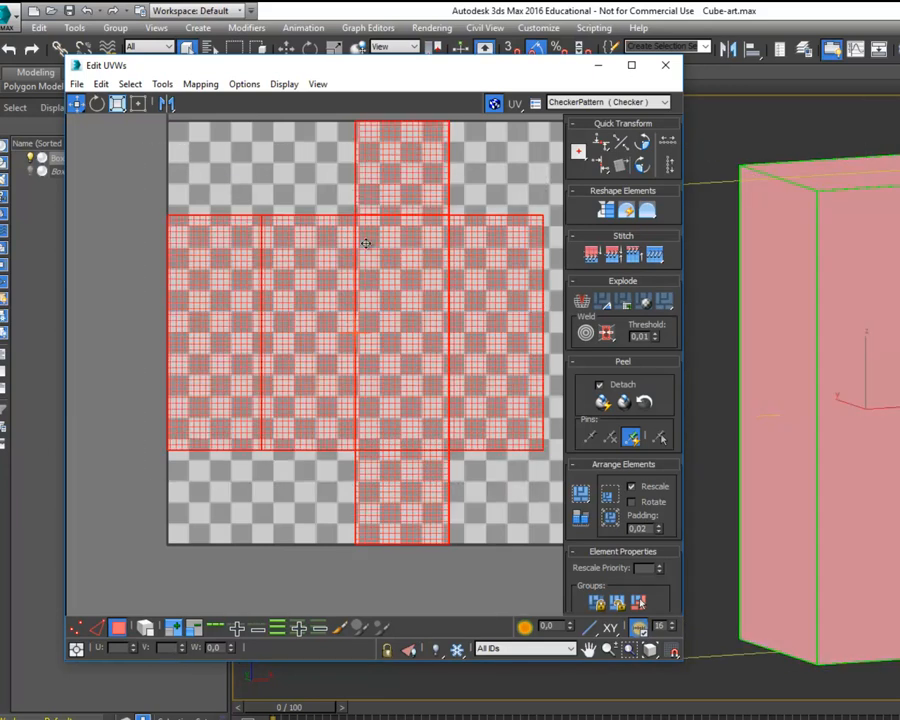
left_click(162, 84)
left_click(172, 119)
left_click(305, 188)
Select the caps and side polygons individually, then all of them together, to check the mirrored layout against the box.
left_click(404, 180)
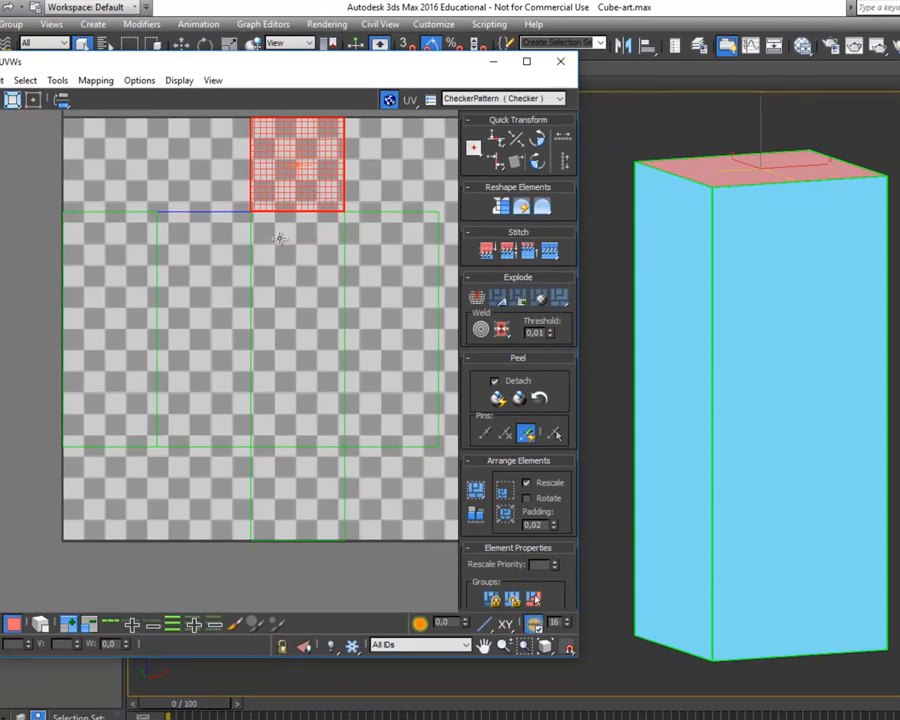
left_click(295, 462)
left_click(295, 378)
left_click(360, 360)
left_click(310, 480)
left_click(221, 346)
left_click(145, 330)
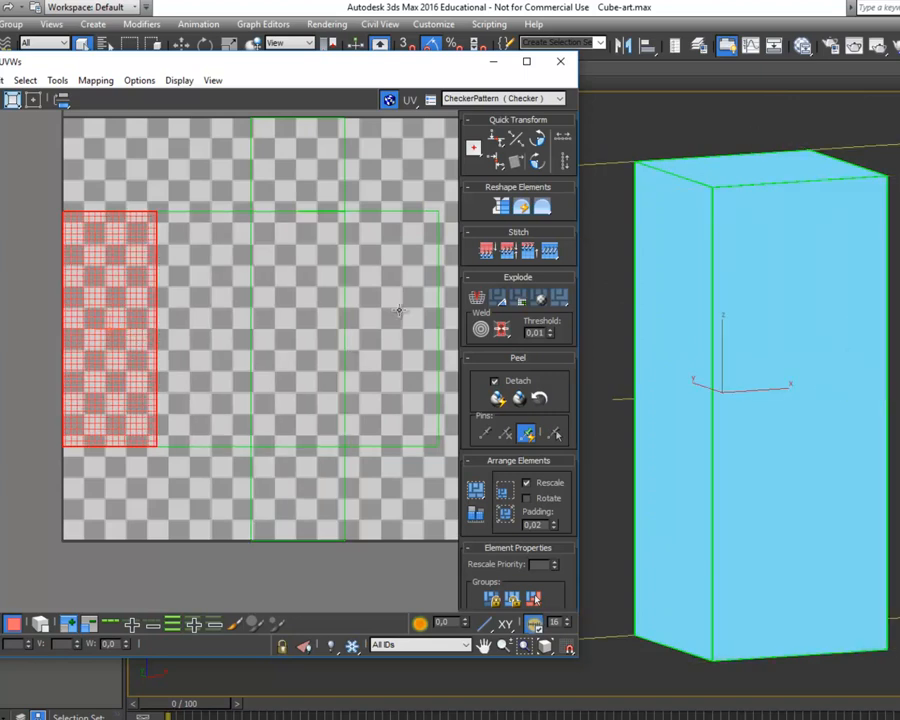
left_click_drag(88, 140, 430, 440)
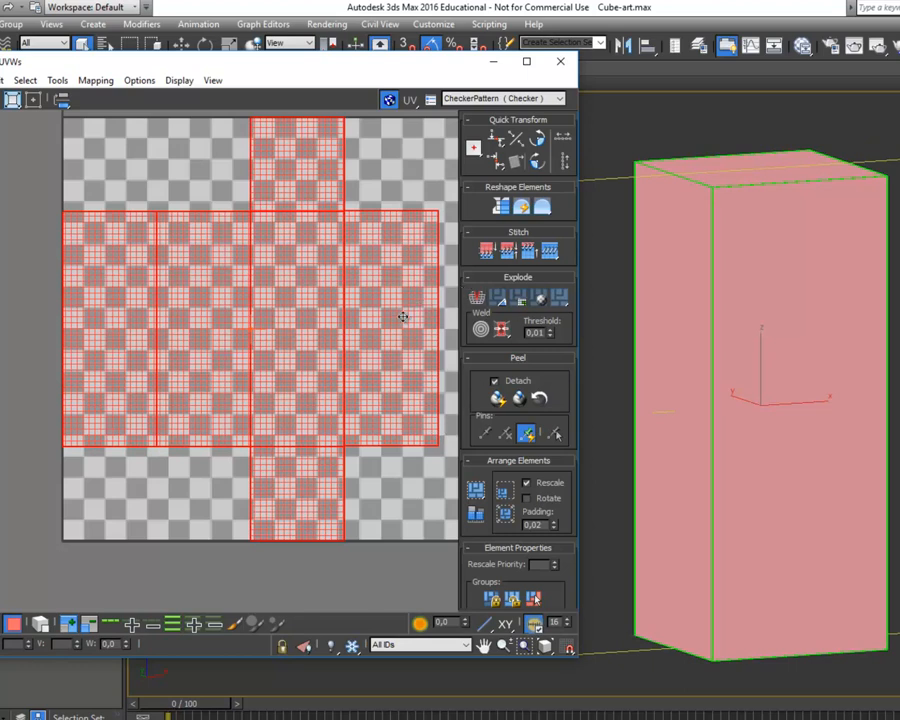
Clear the UV polygon selection and display the CheckerPattern (Checker) texture on the box.
left_click(422, 178)
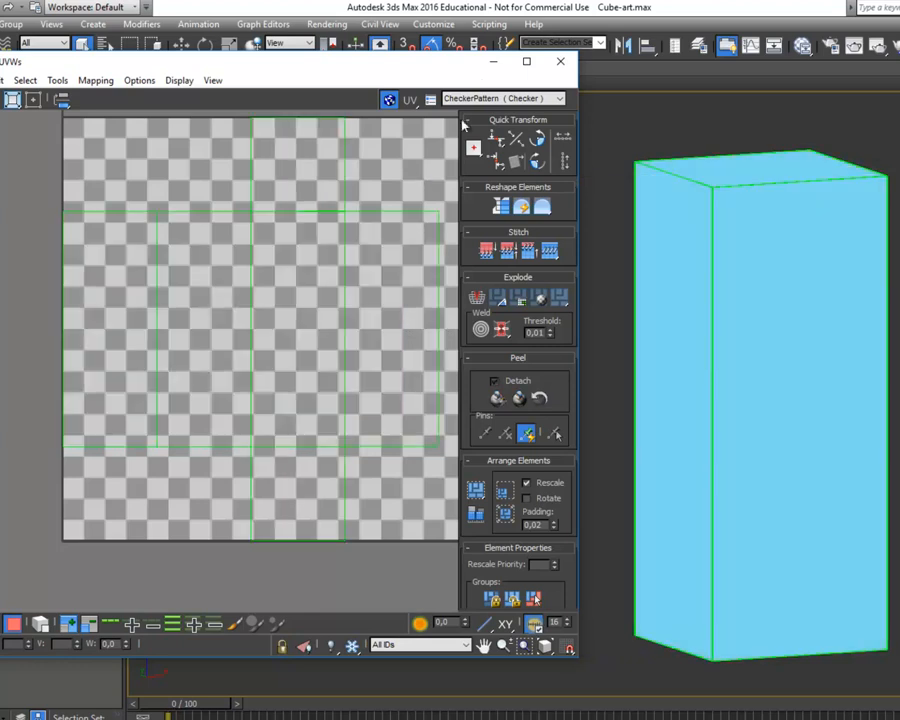
left_click(476, 98)
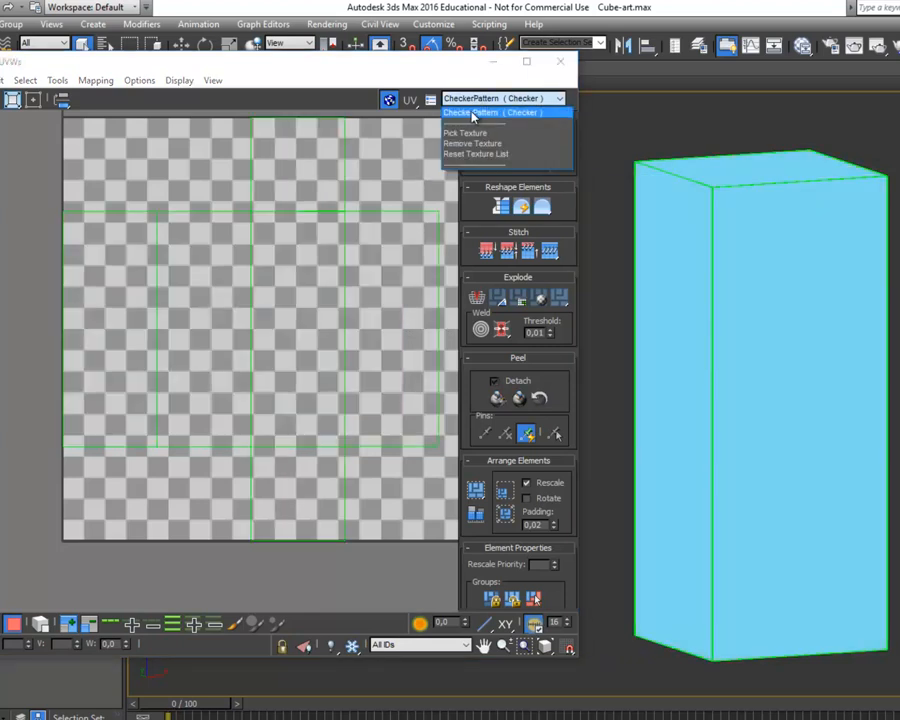
left_click(472, 113)
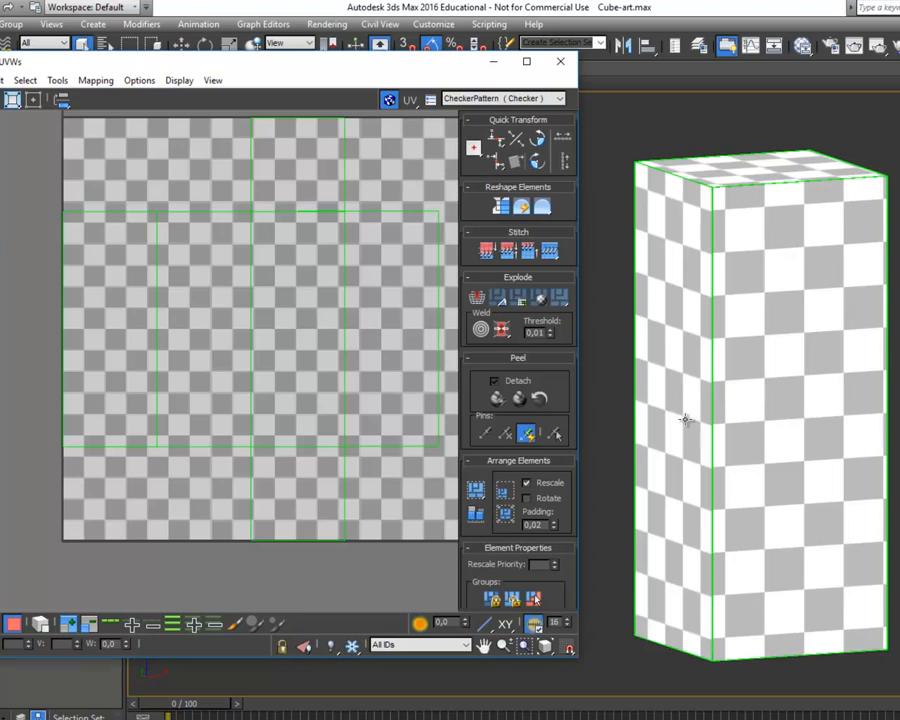
Select the central side polygon, inspect the checker pattern on the box's faces and top, and clear the selection.
left_click(340, 316)
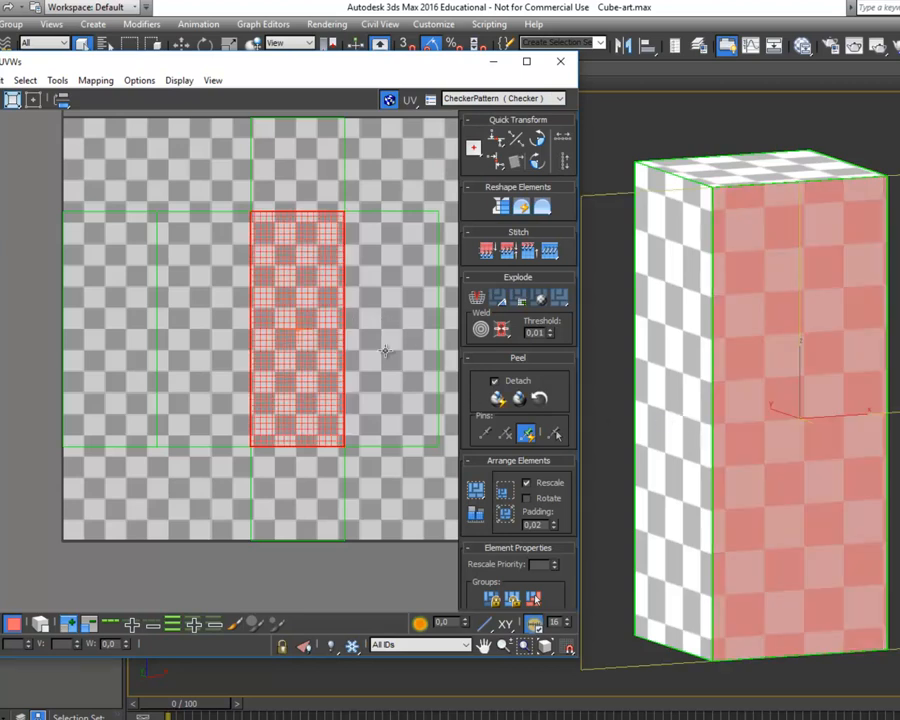
middle_click_drag(597, 396, 899, 474, "alt")
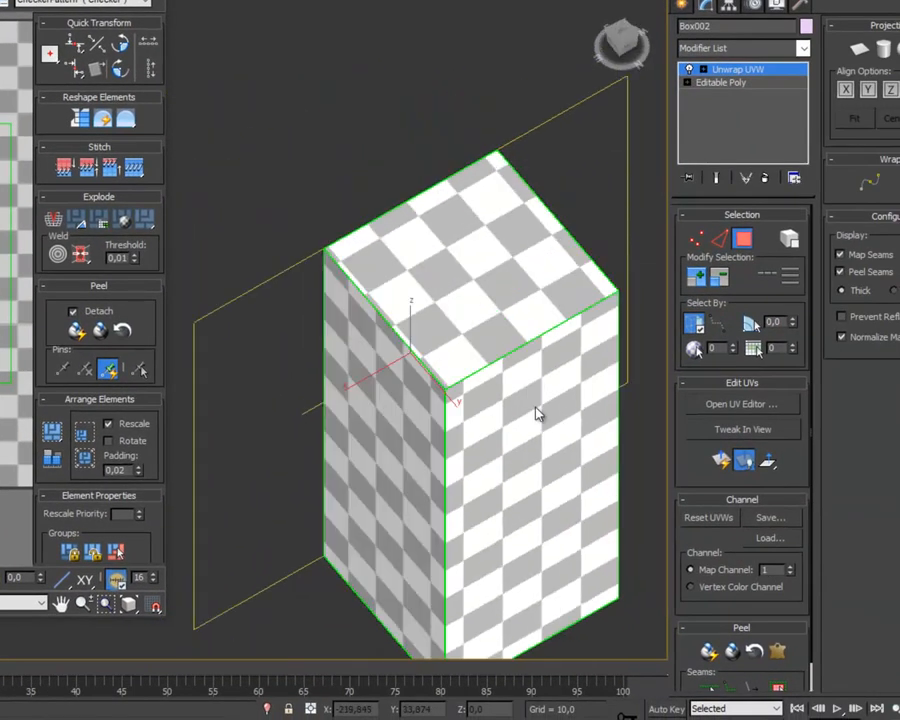
middle_click_drag(537, 413, 280, 326, "alt")
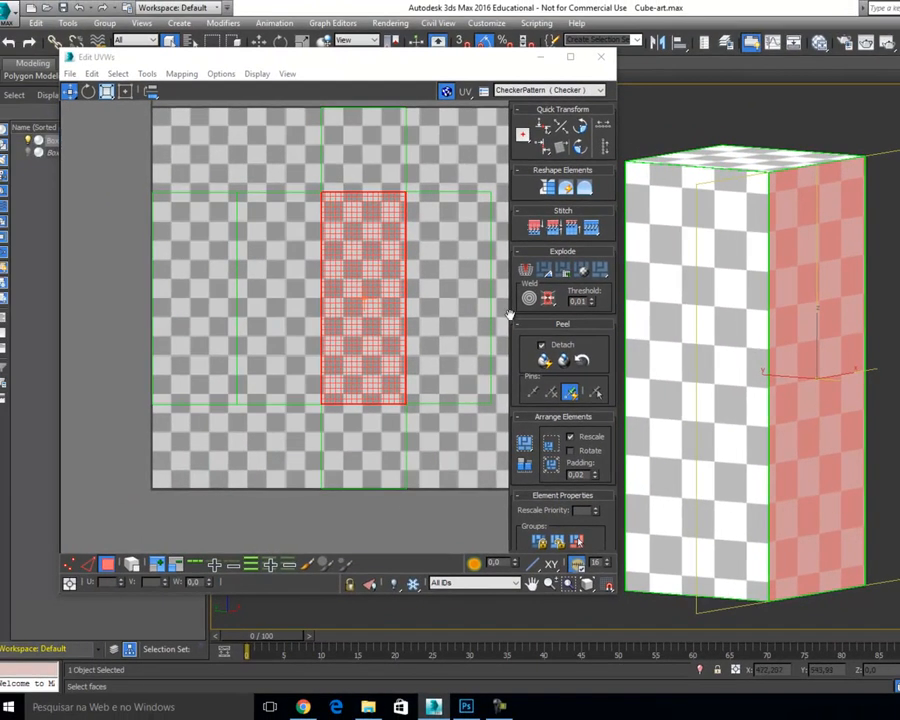
left_click(450, 163)
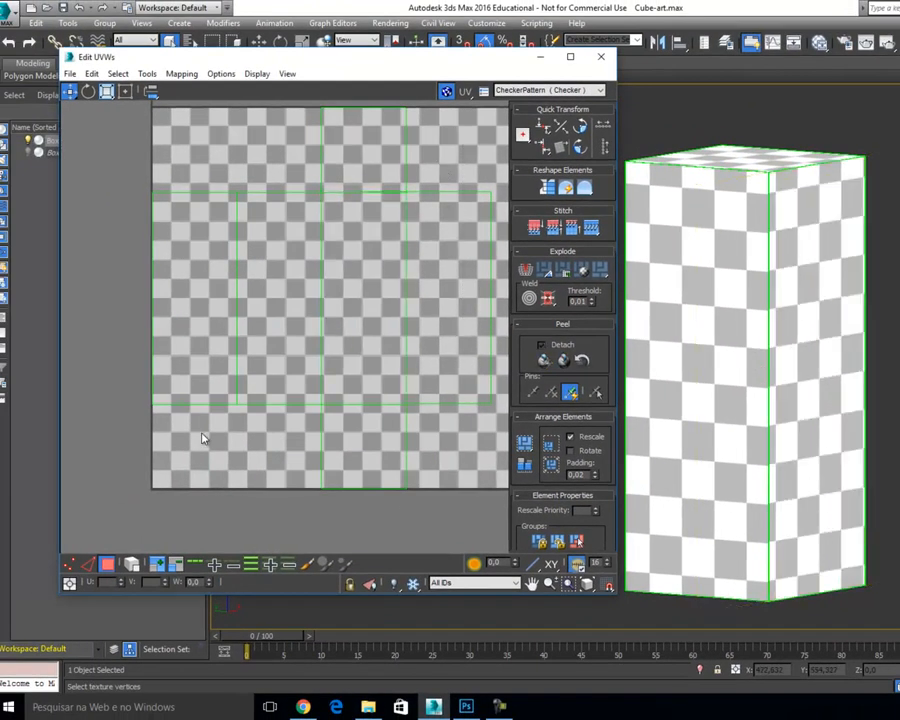
Select all UV polygons and render the UVW template at 1024 × 1024, leaving the seam edge color green.
key("ctrl+a")
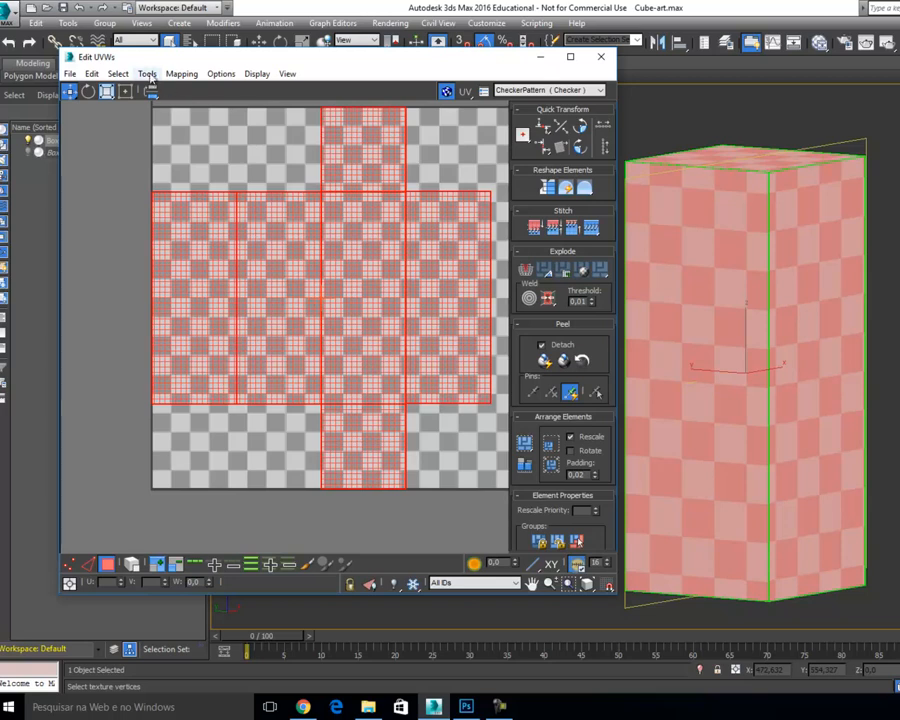
left_click(178, 75)
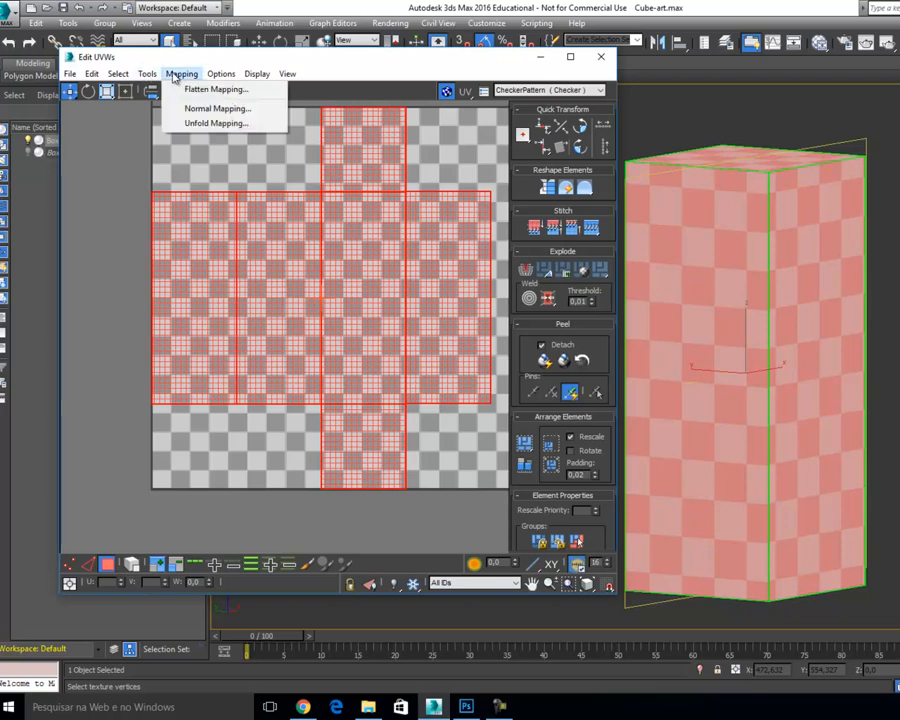
mouse_move(147, 74)
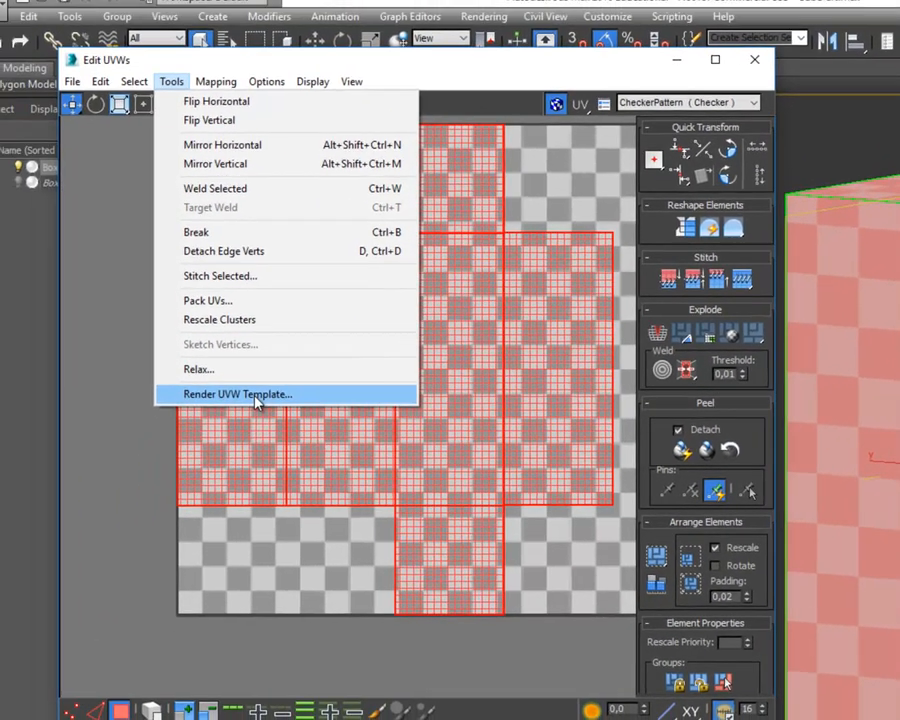
left_click(100, 387)
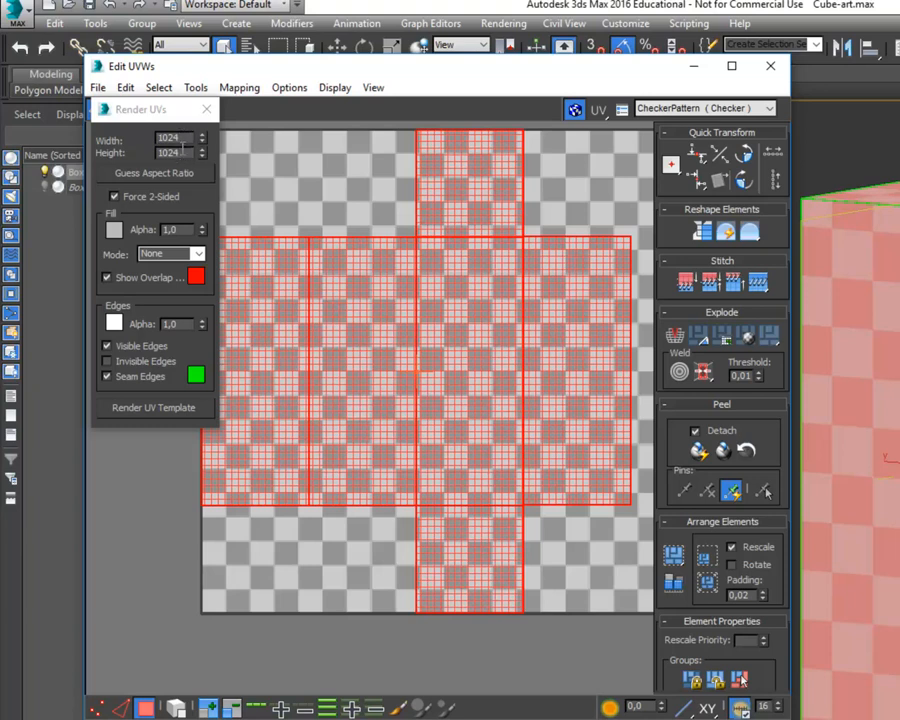
left_click(196, 377)
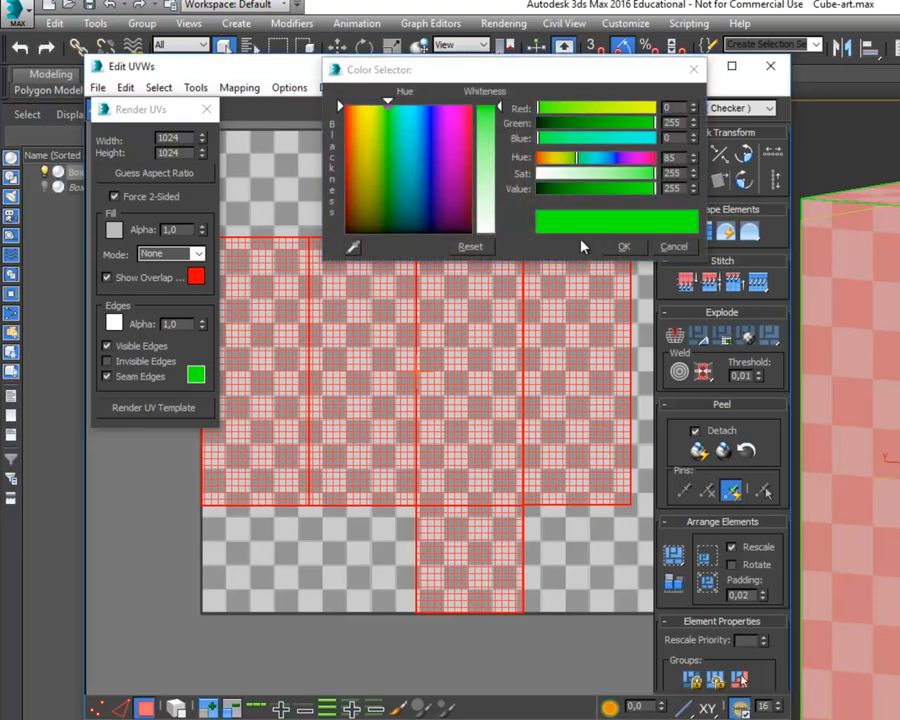
left_click(672, 247)
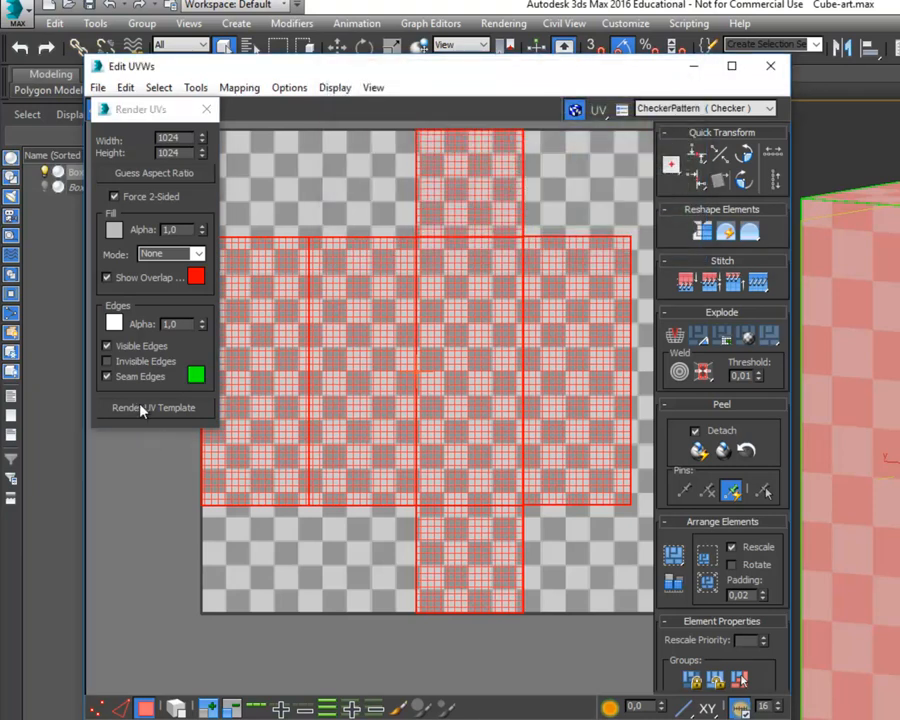
left_click(138, 409)
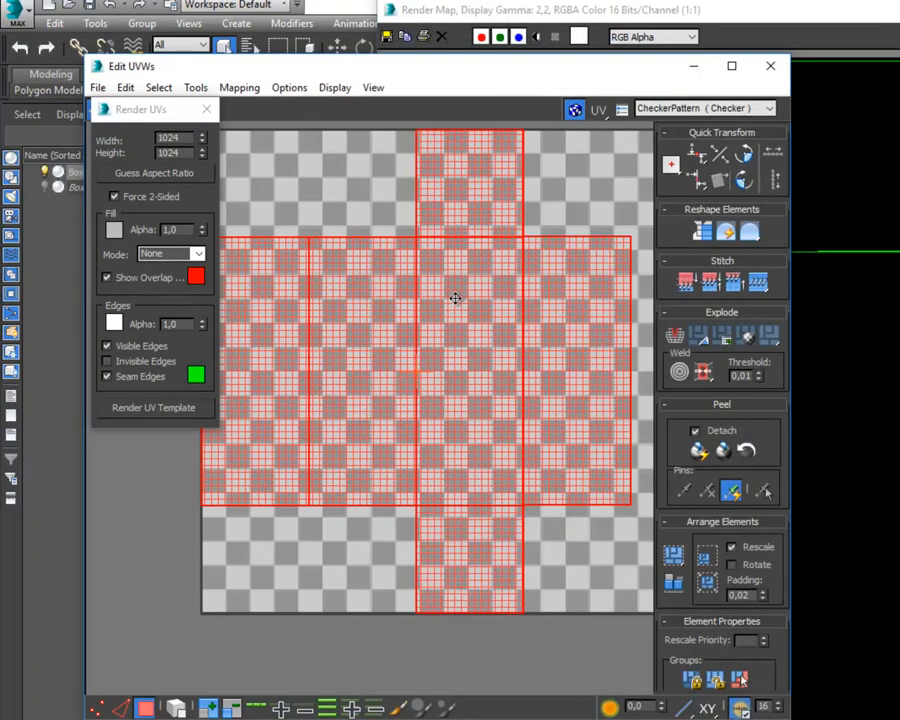
Examine the rendered UV map and the existing images in the UVMap-2016 save folder, and close the render without saving.
left_click(865, 25)
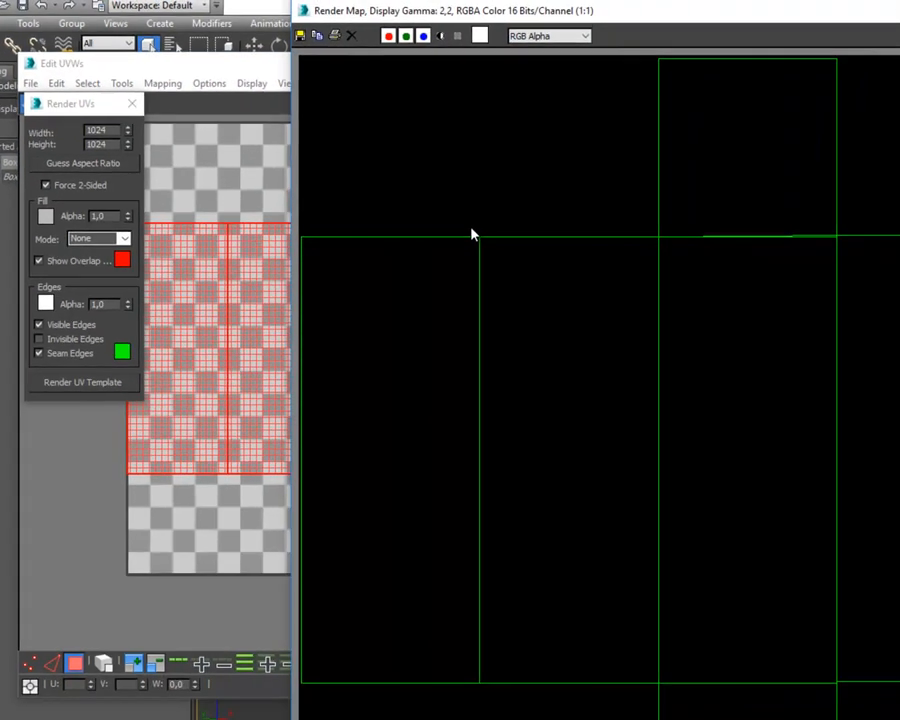
scroll(344, 327, "down", 1)
scroll(340, 326, "up", 1)
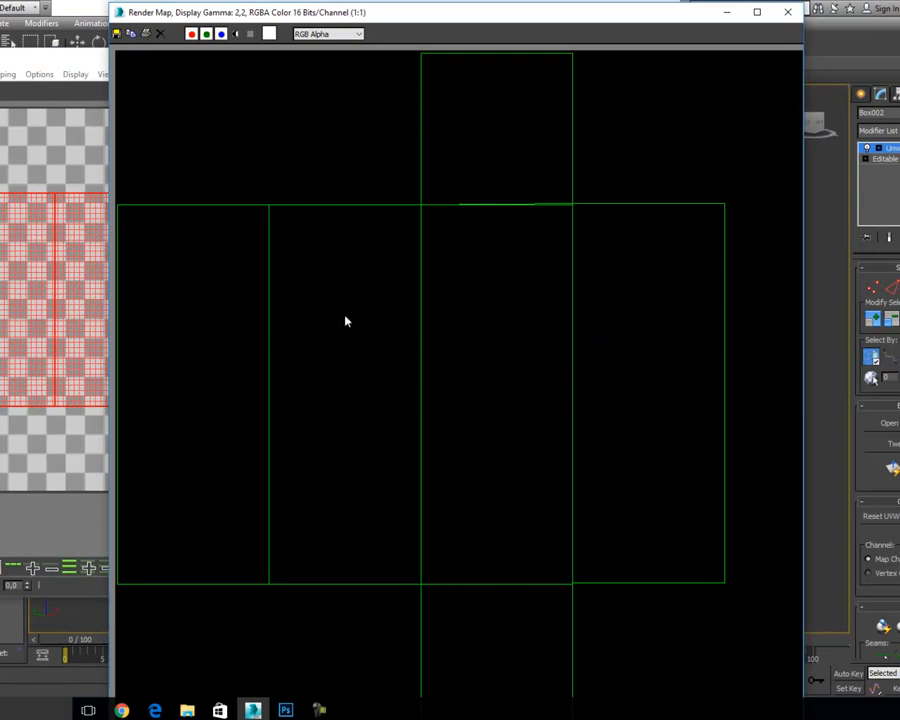
left_click(117, 36)
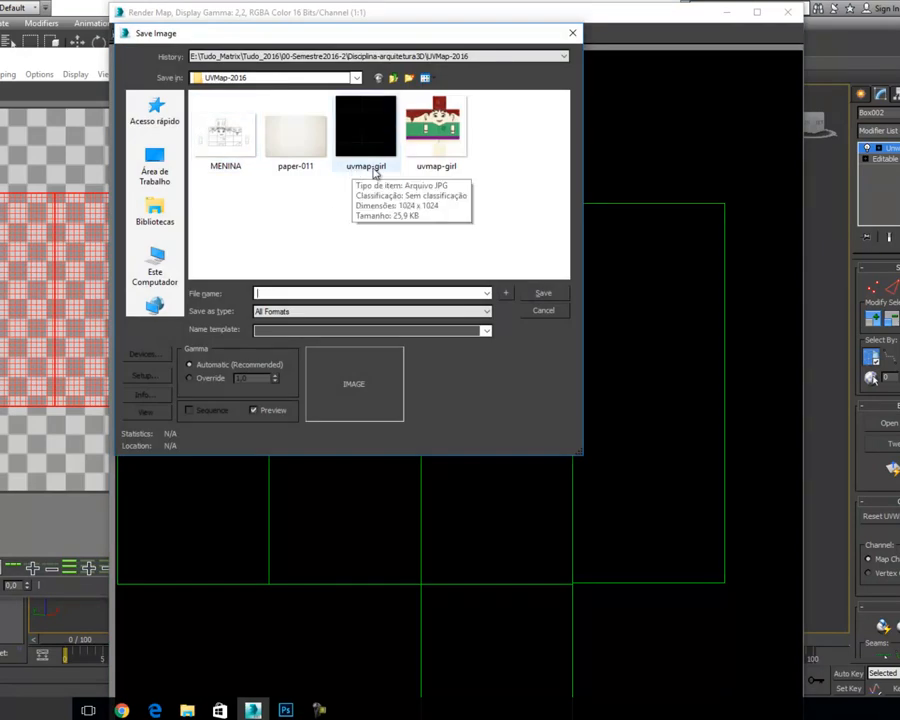
left_click(543, 311)
left_click(787, 12)
Switch to Photoshop, hide the Layer 10 artwork and show the UV template on Layer 0.
left_click(311, 655)
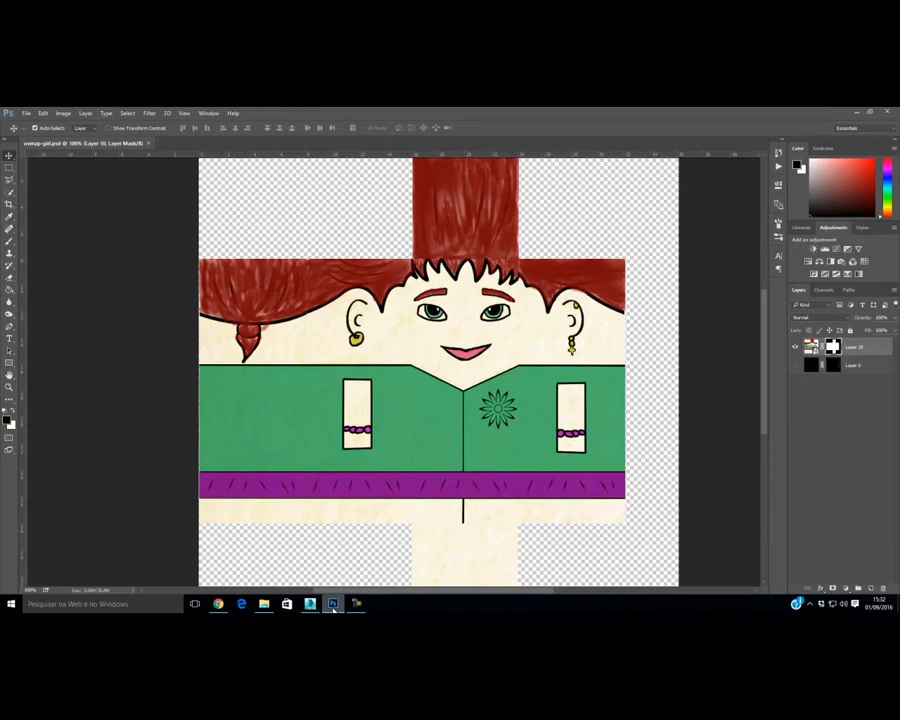
left_click(796, 348)
left_click(795, 366)
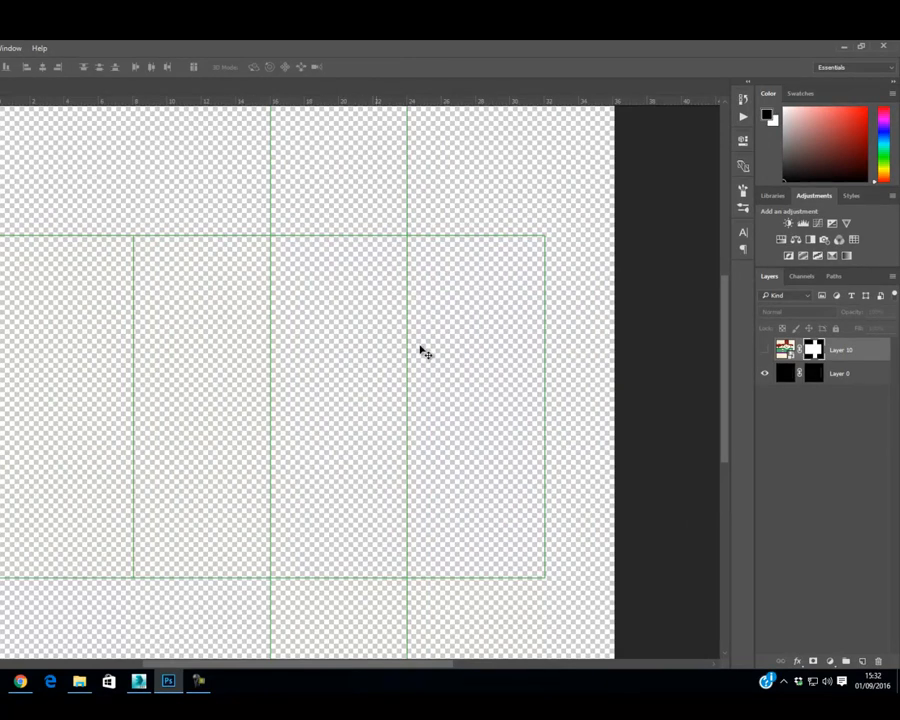
Show Layer 10 again and open its smart object contents for editing.
left_click(765, 350)
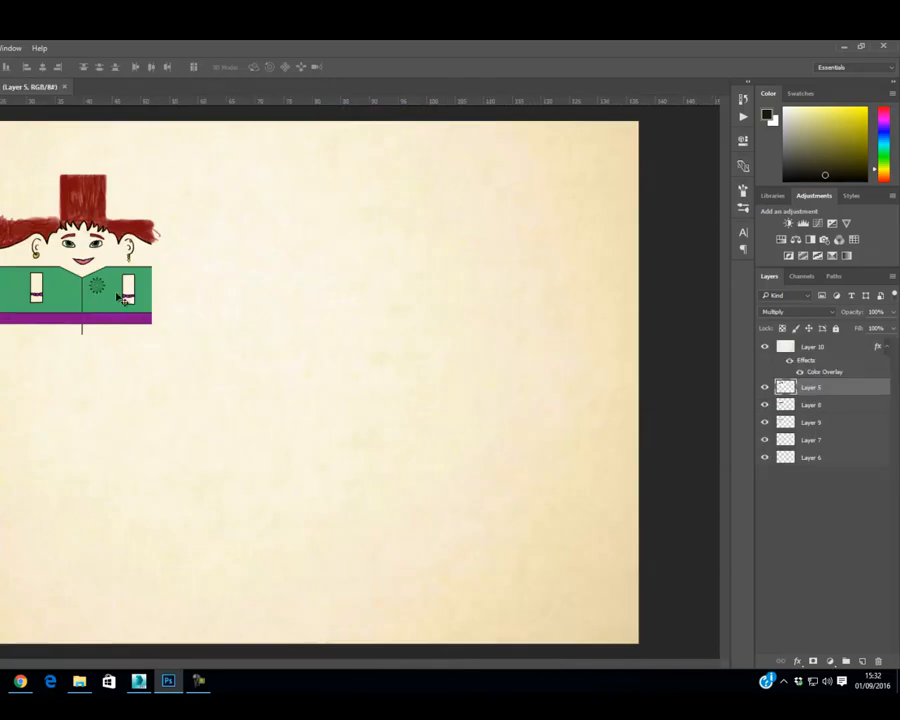
key("ctrl")
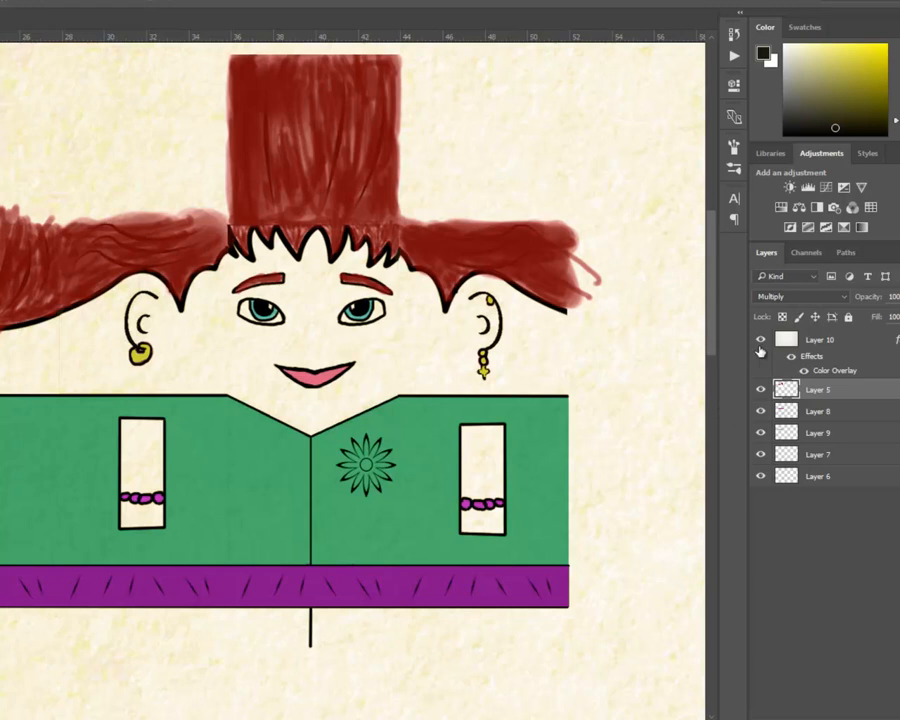
Hide Layers 10, 8, 9, 7 and 6 to examine the line art on Layer 5 alone.
left_click(760, 340)
left_click(760, 390)
left_click(760, 390)
left_click(761, 411)
left_click(761, 433)
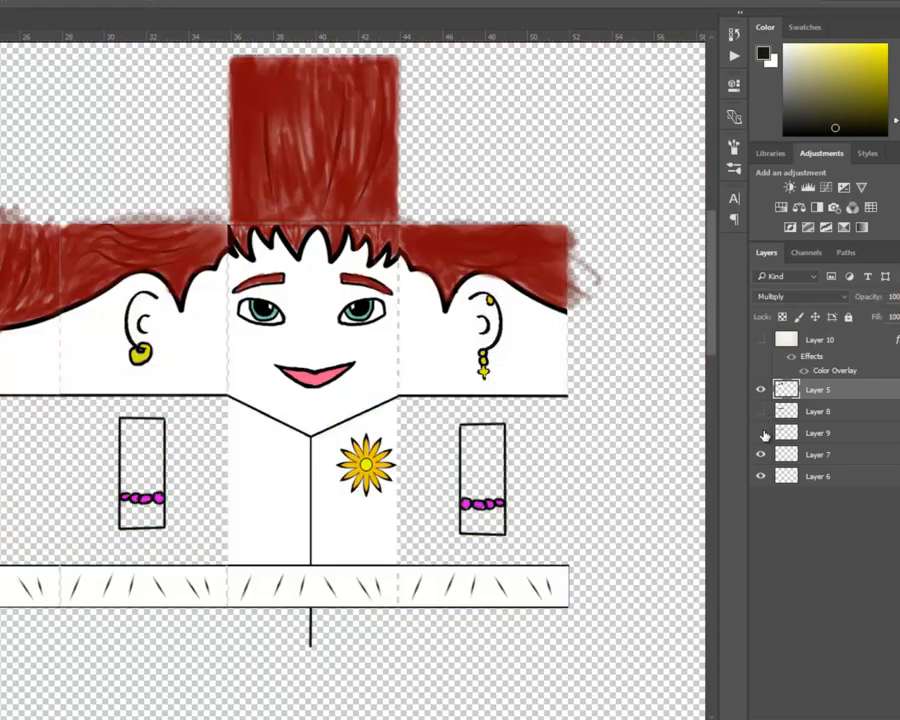
left_click(760, 454)
left_click(760, 476)
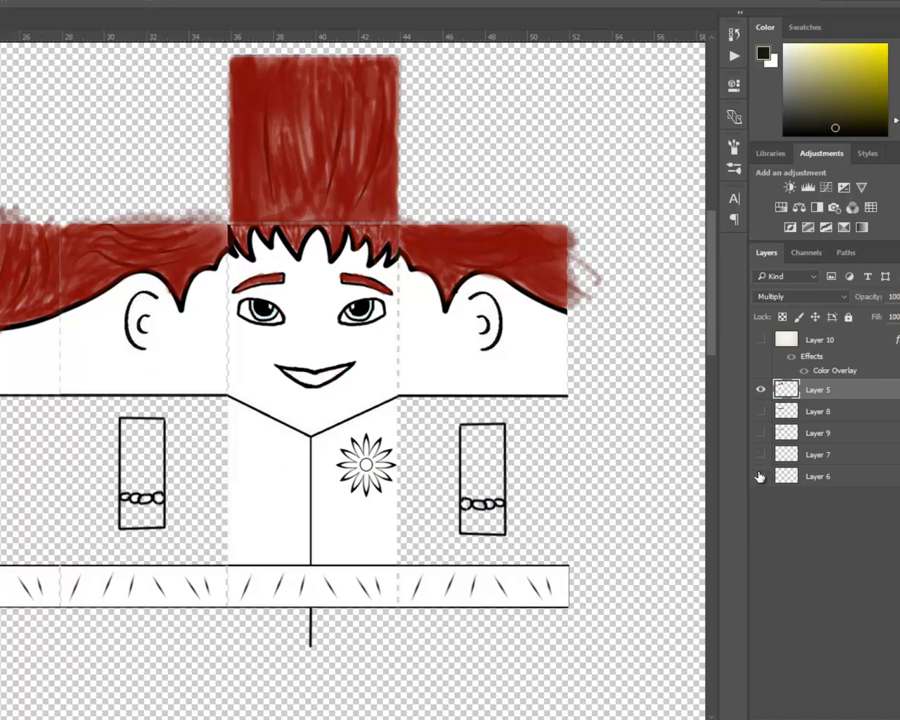
Make Layers 7, 6, 9, 8 and the Layer 10 paper texture visible again, checking what each one contains.
left_click(760, 454)
left_click(760, 476)
left_click(760, 433)
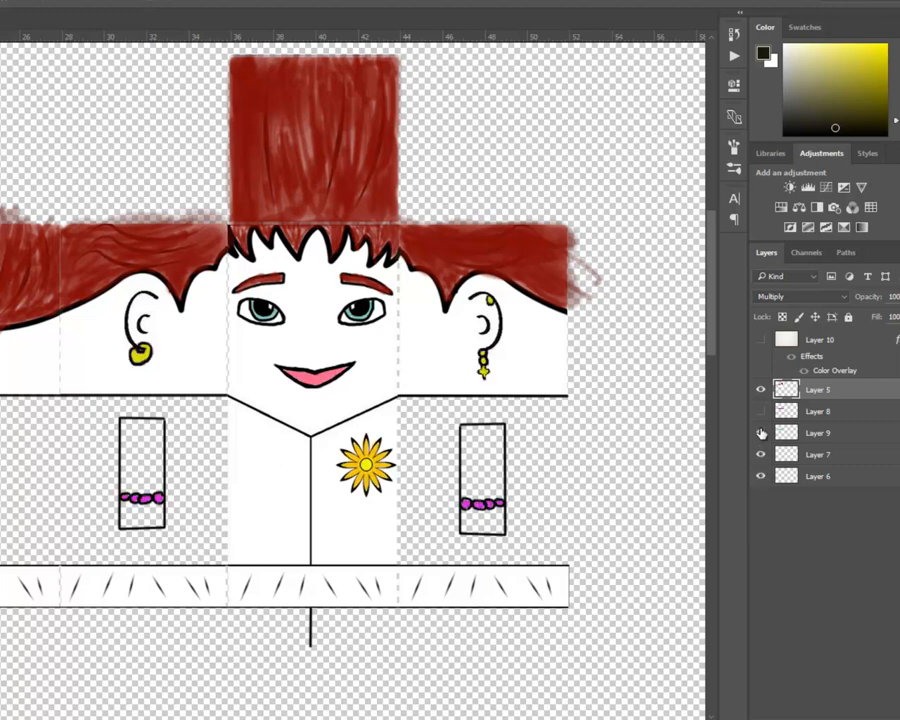
left_click(761, 411)
left_click(761, 411)
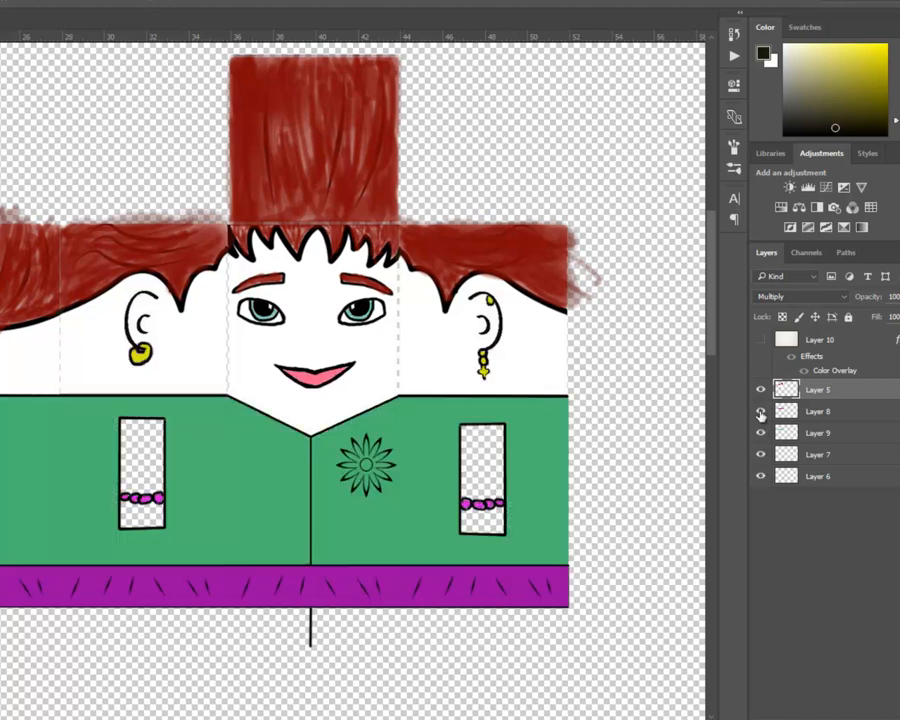
left_click(760, 343)
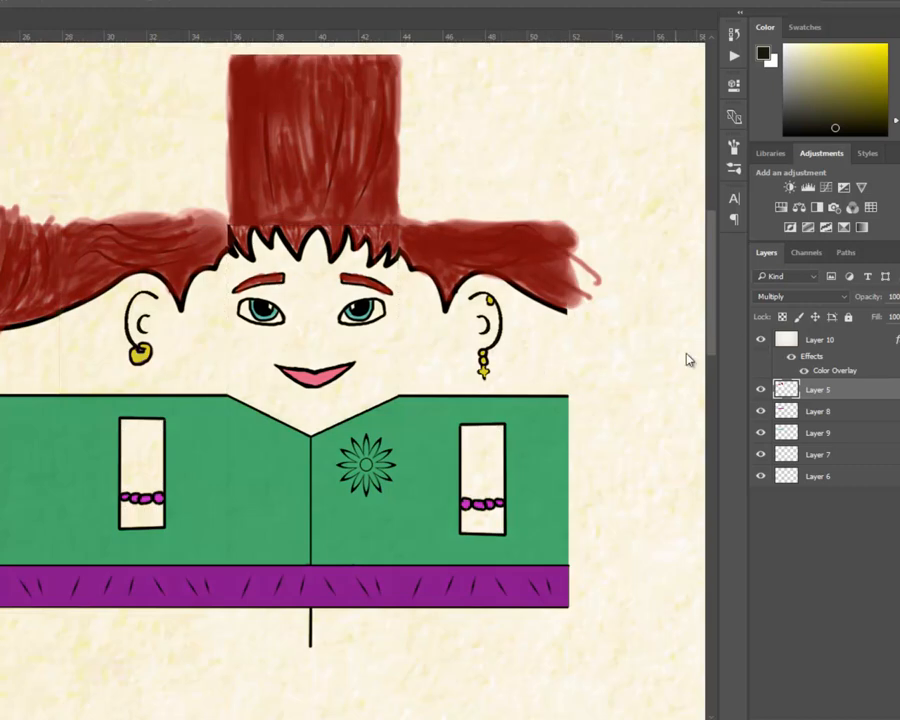
Compare the artwork with and without the Layer 10 paper texture and the Layer 5 line art, leaving both visible.
left_click(760, 343)
left_click(760, 343)
left_click(760, 390)
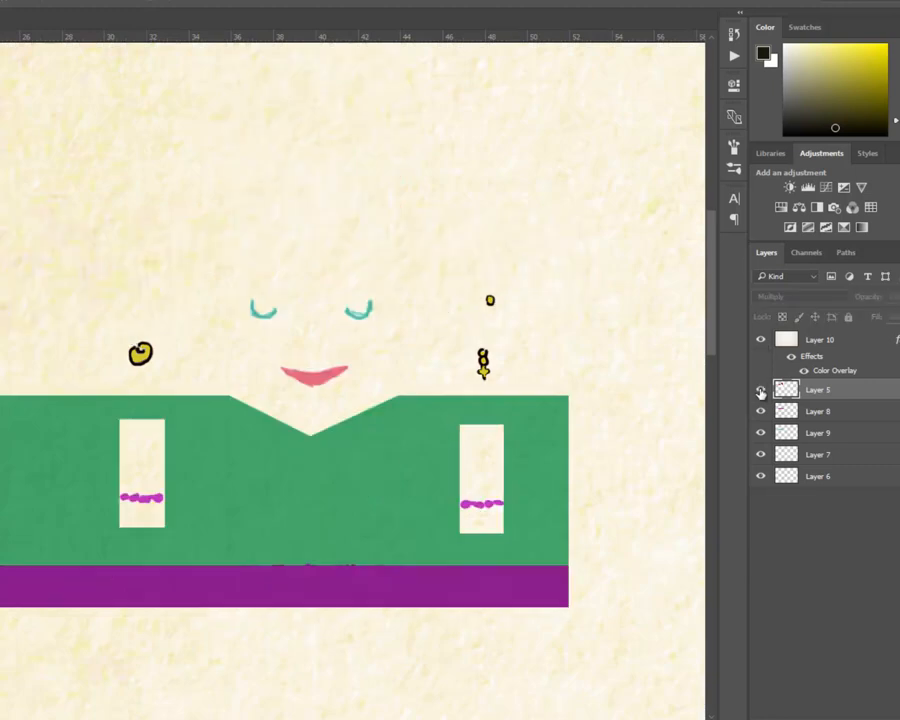
left_click(760, 390)
left_click(760, 342)
left_click(760, 342)
left_click(760, 342)
left_click(760, 342)
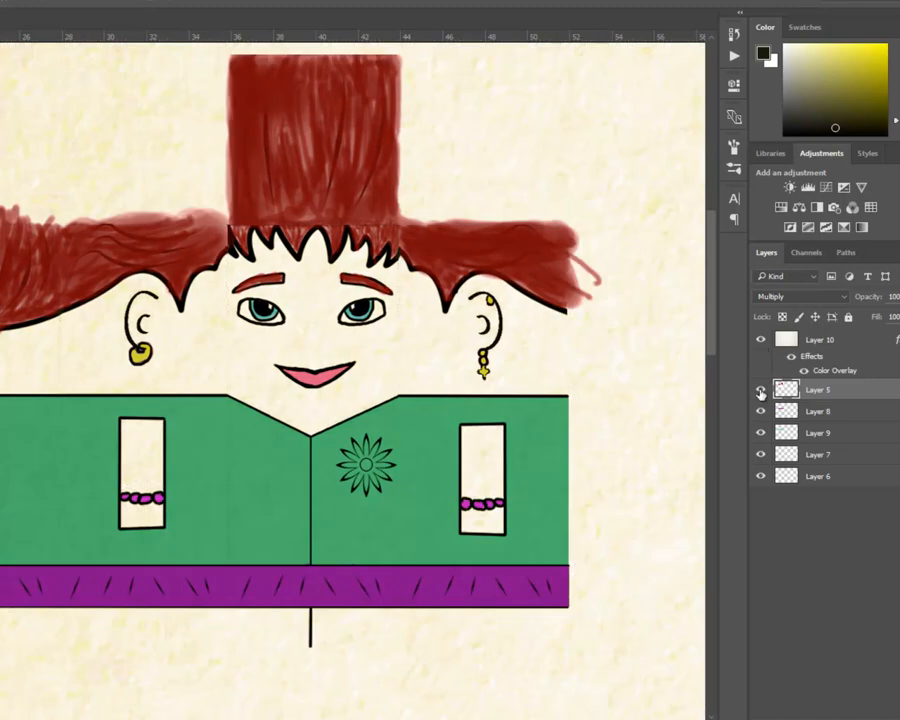
left_click(760, 391)
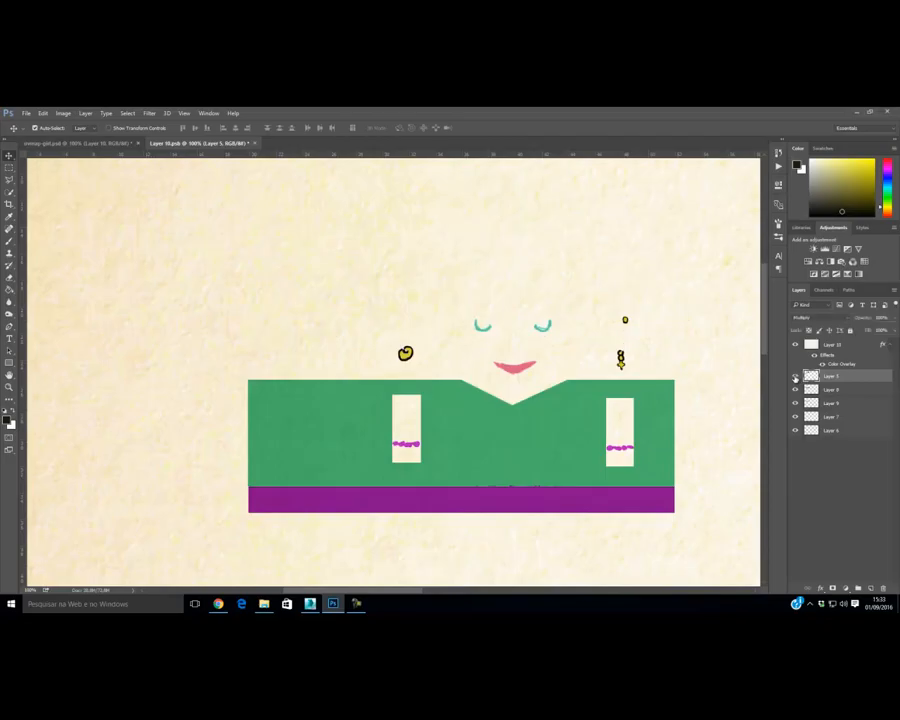
left_click(795, 376)
Identify the green shirt on Layer 9 by toggling its visibility, and move that layer below Layer 7.
left_click(795, 401)
left_click(795, 401)
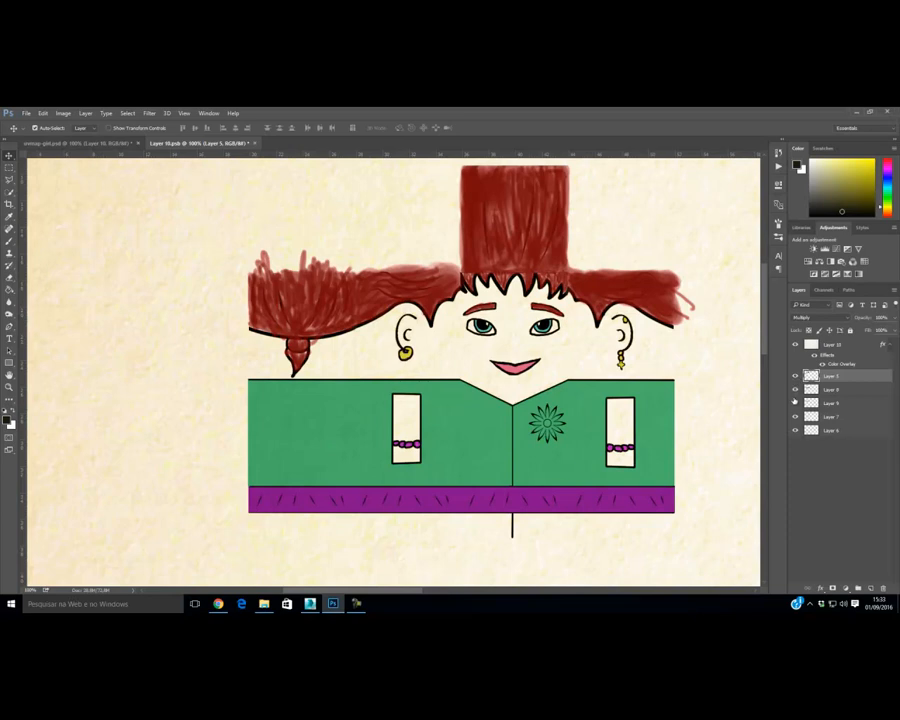
left_click(795, 404)
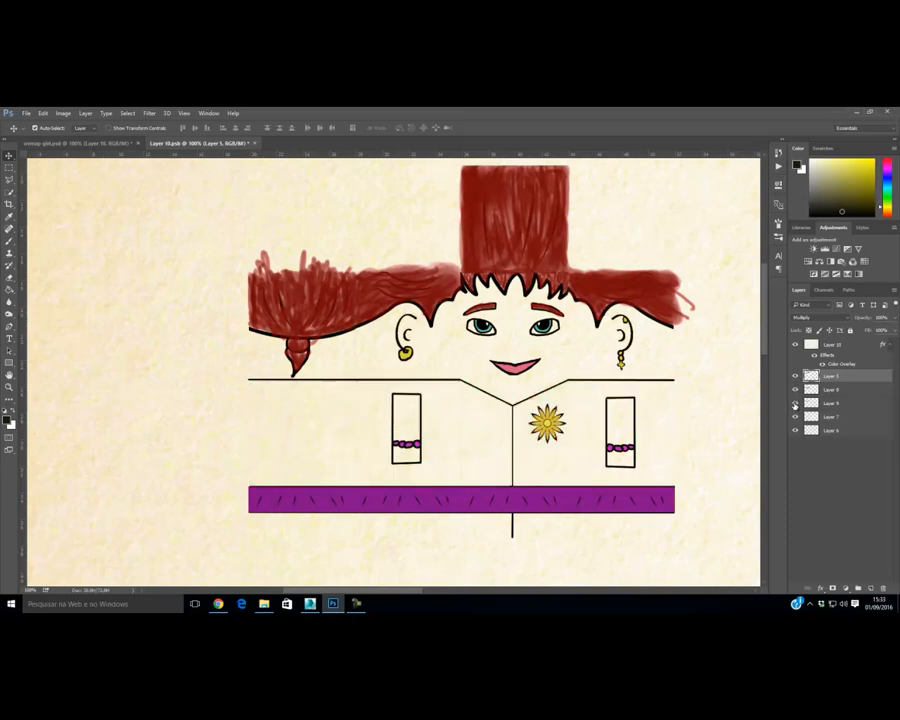
left_click(795, 404)
left_click_drag(825, 405, 828, 427)
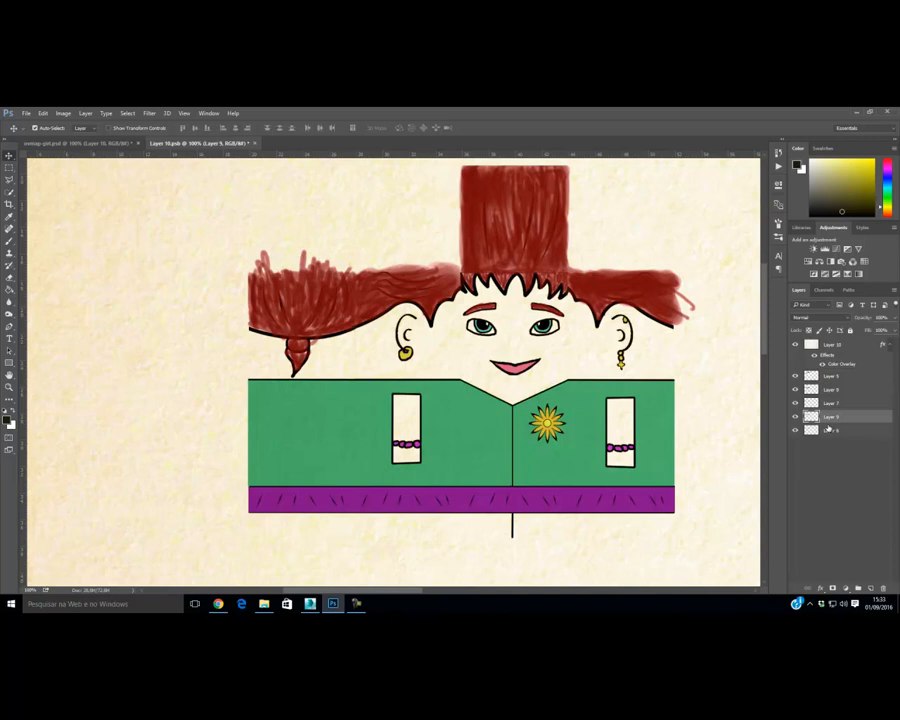
left_click(795, 403)
left_click(795, 403)
Save and close the Layer 10 smart object contents, and check the updated artwork in uvmap-girl.psd.
key("ctrl+s")
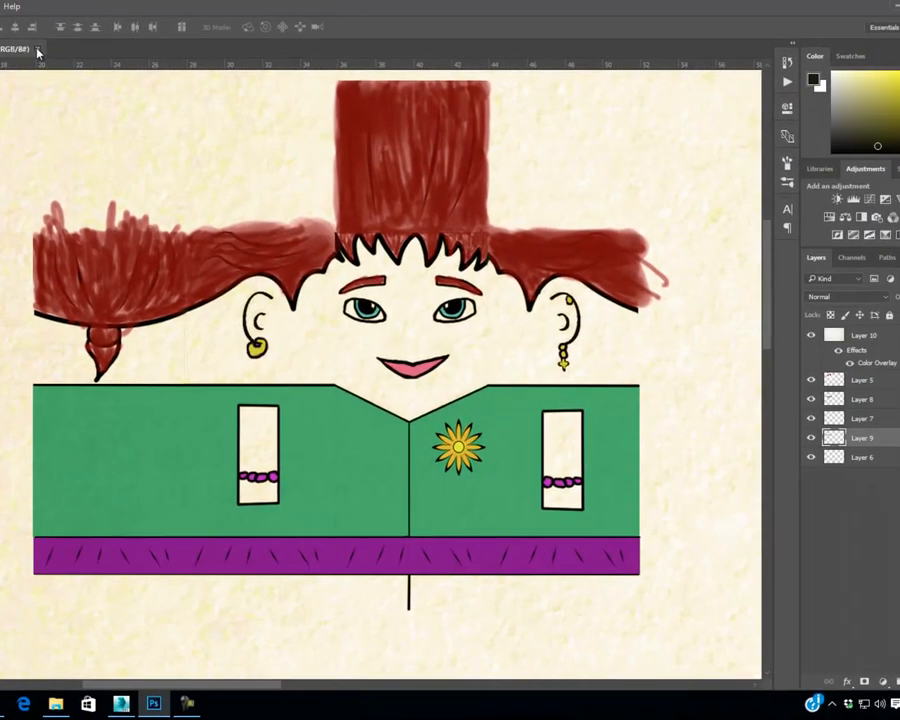
left_click(167, 51)
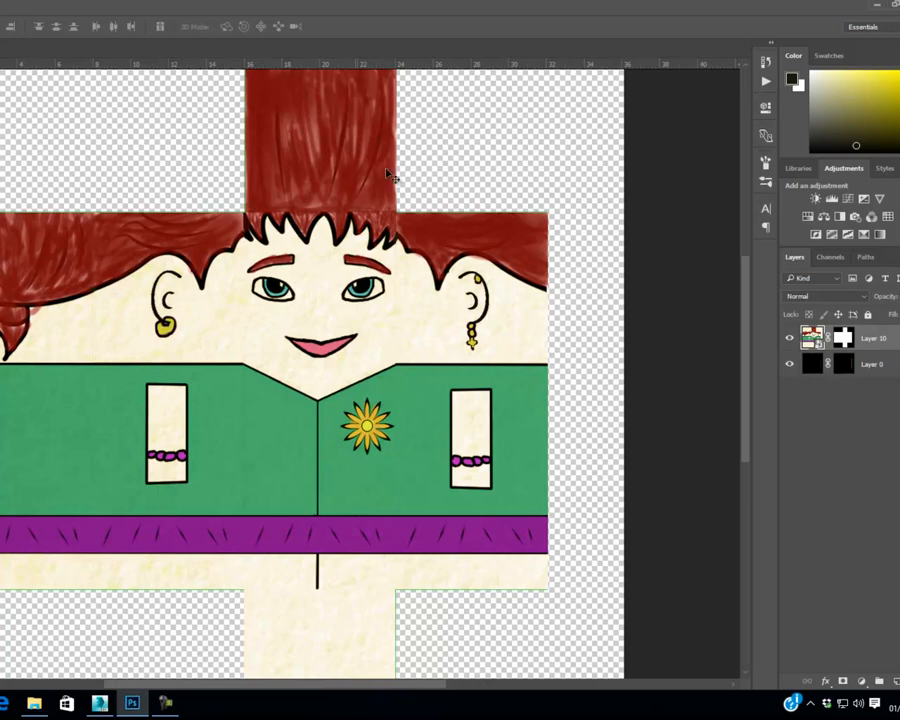
left_click_drag(409, 350, 538, 325)
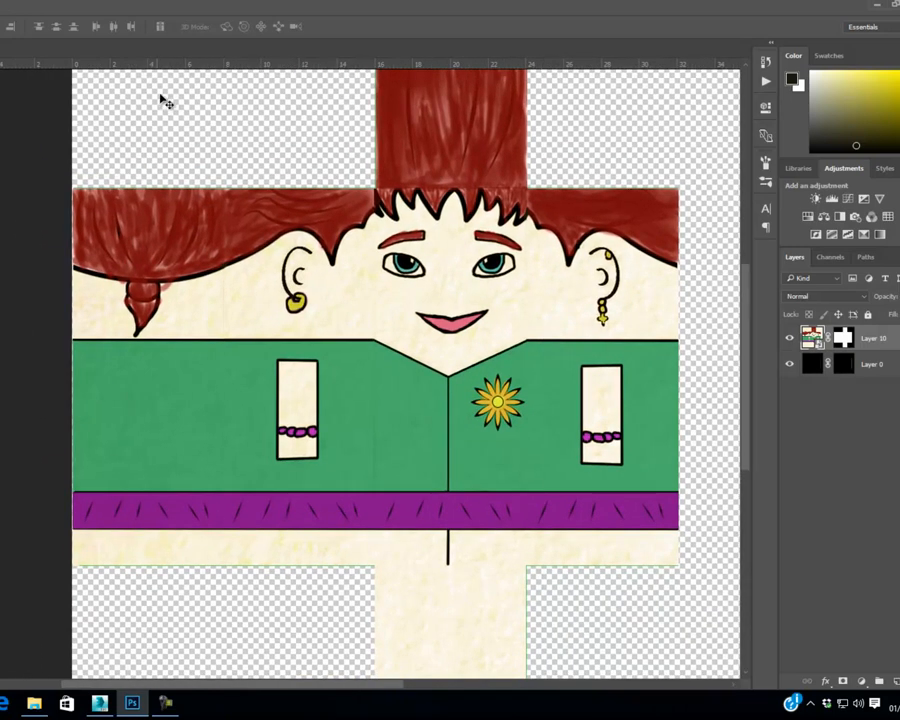
Inspect the hair, face, ears, shirt and belt of the finished texture up close, checking how they meet at the template's seams.
left_click_drag(639, 145, 565, 210)
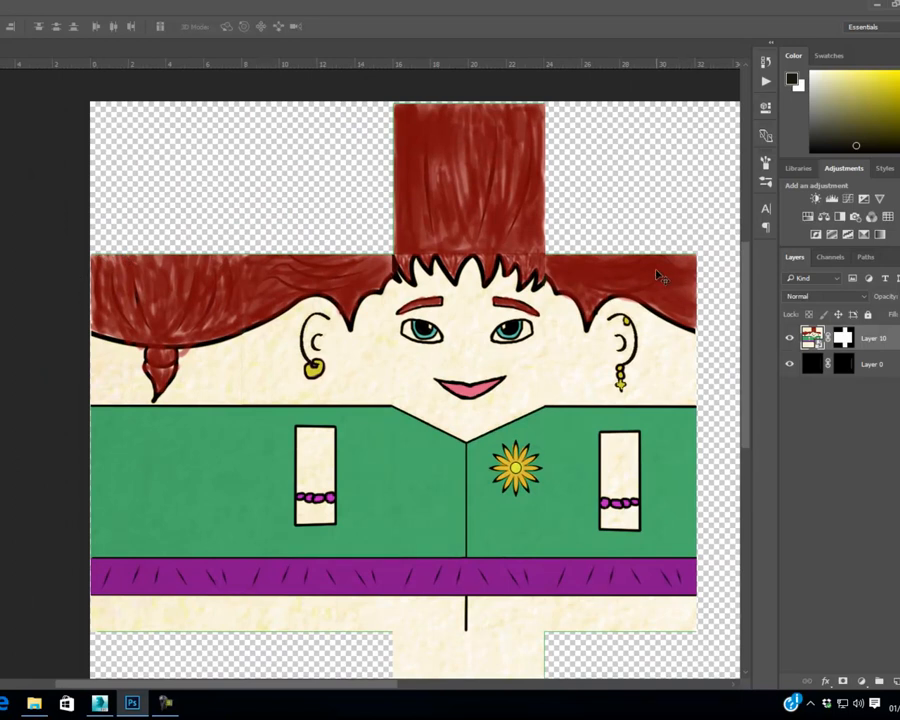
left_click_drag(651, 273, 634, 273)
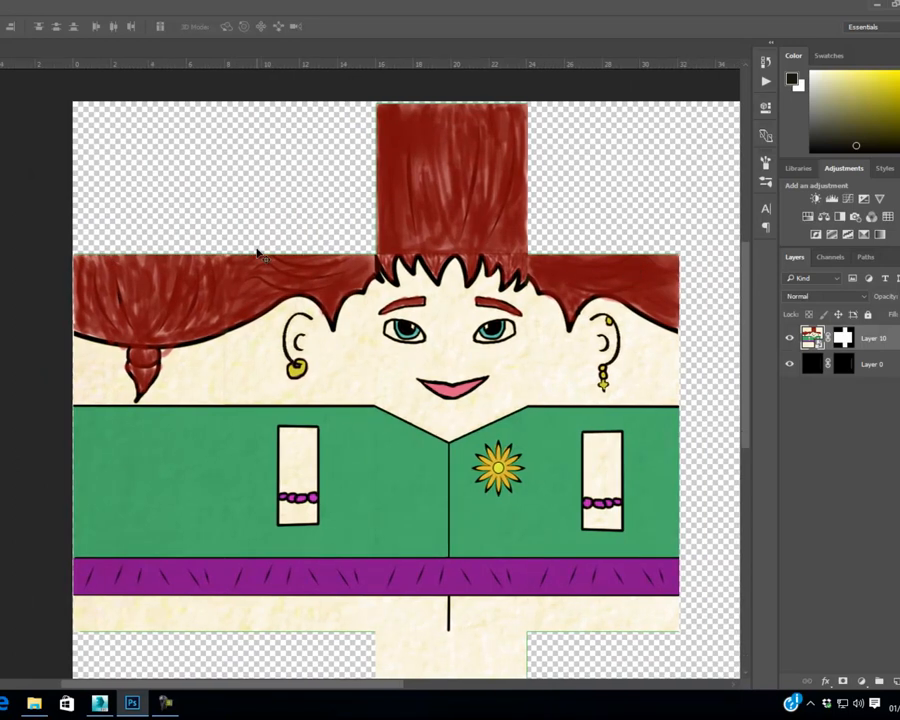
scroll(258, 255, "up", 2, "alt")
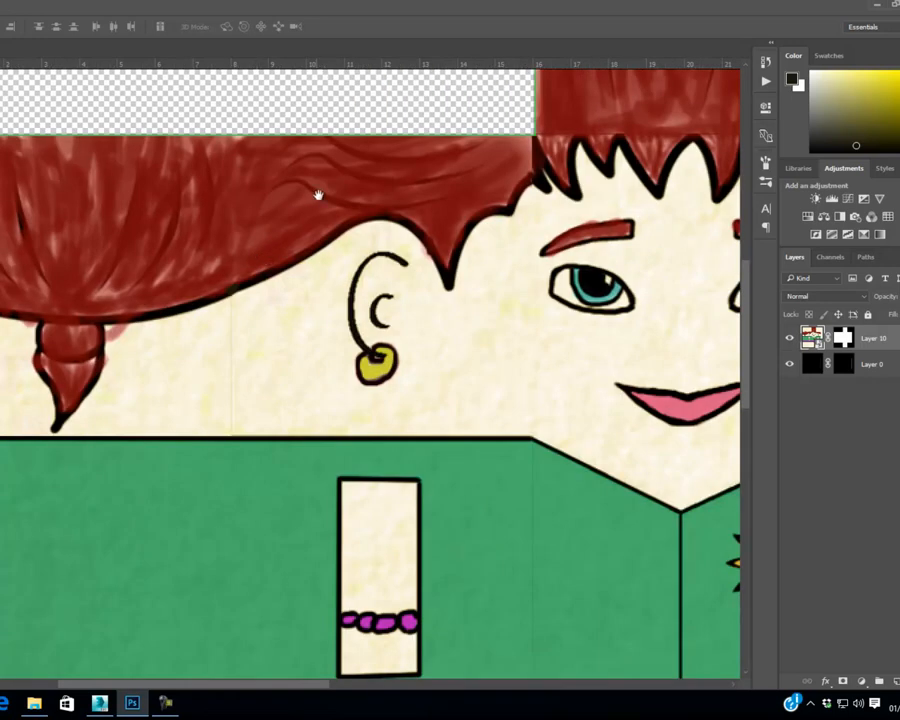
left_click_drag(311, 197, 257, 247)
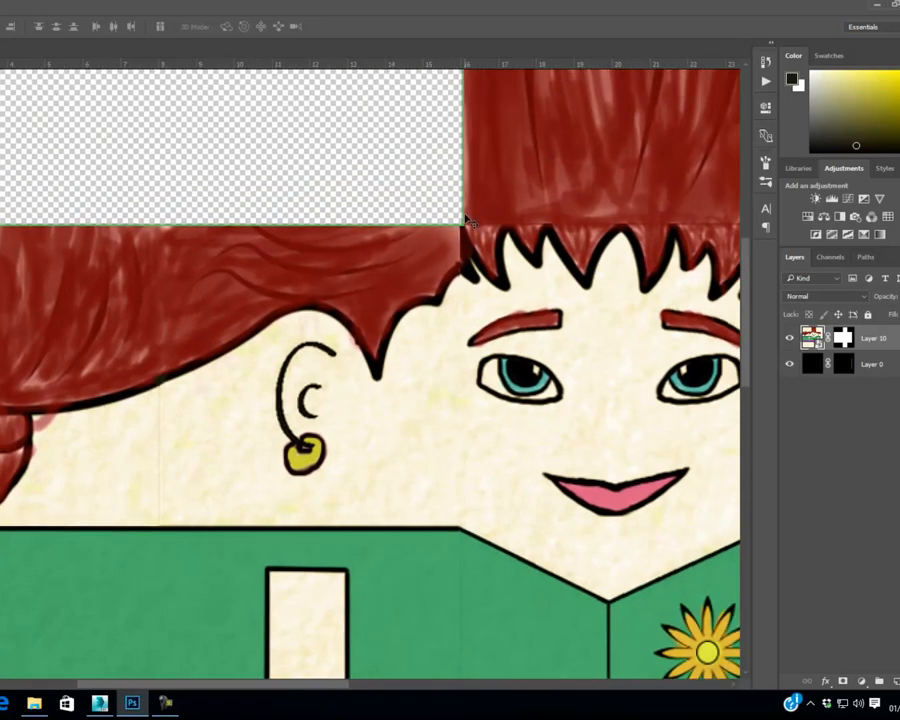
left_click_drag(327, 217, 352, 197)
left_click_drag(390, 376, 250, 220)
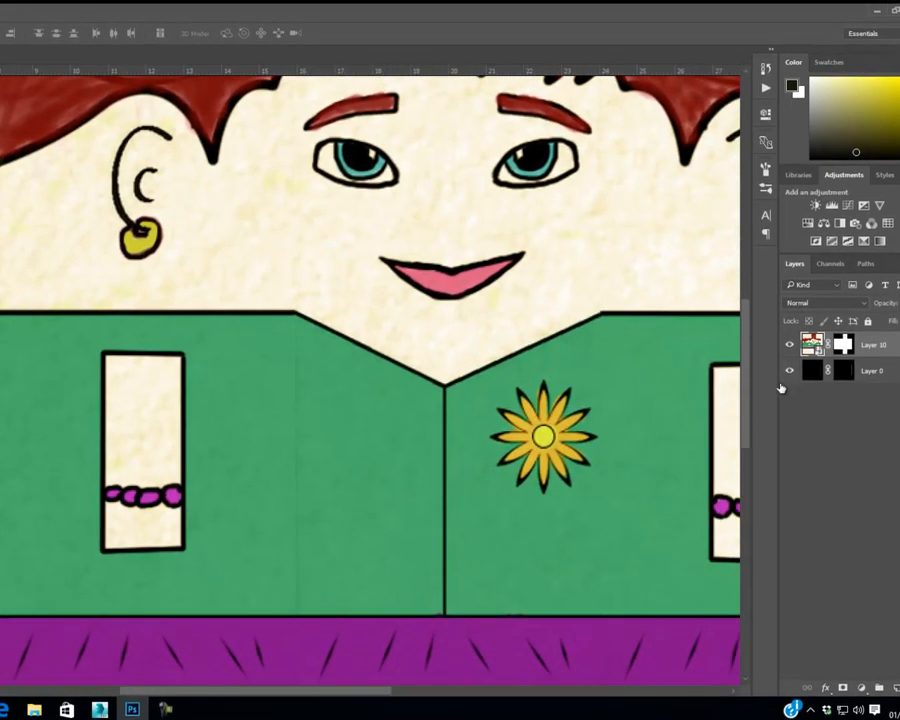
left_click_drag(244, 198, 390, 515)
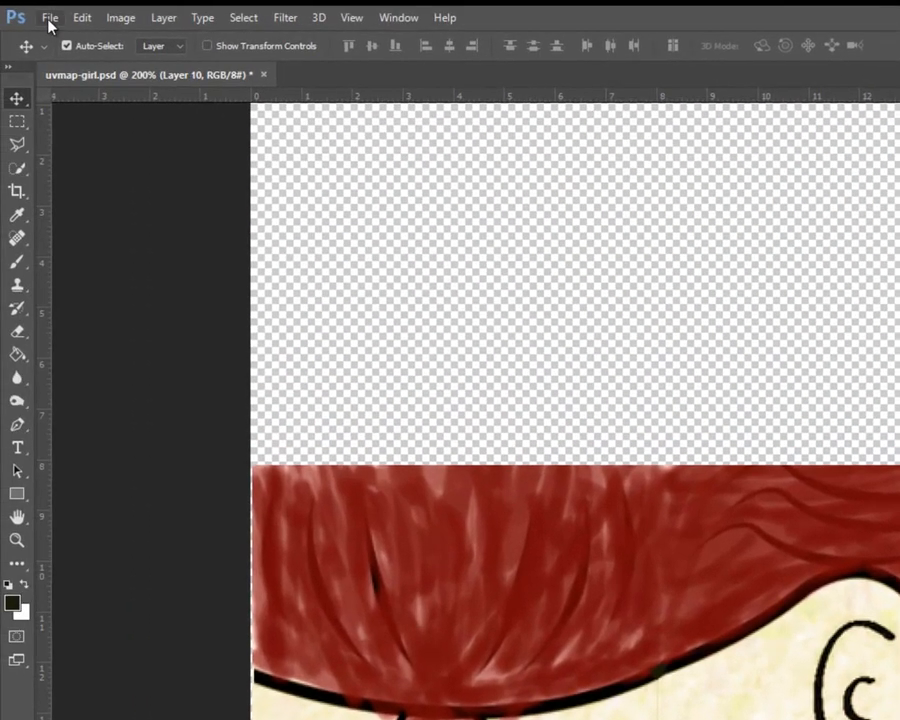
Save the artwork as a PNG over the existing uvmap-girl.png in UVMap-2016, with Smallest / Slow compression and no interlacing.
left_click(48, 20)
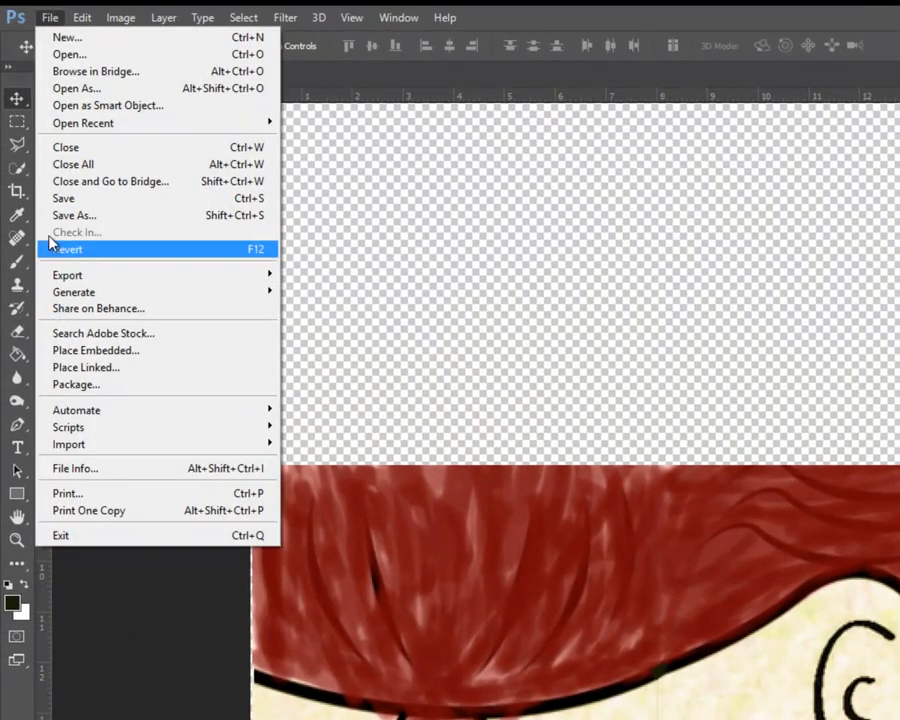
left_click(60, 214)
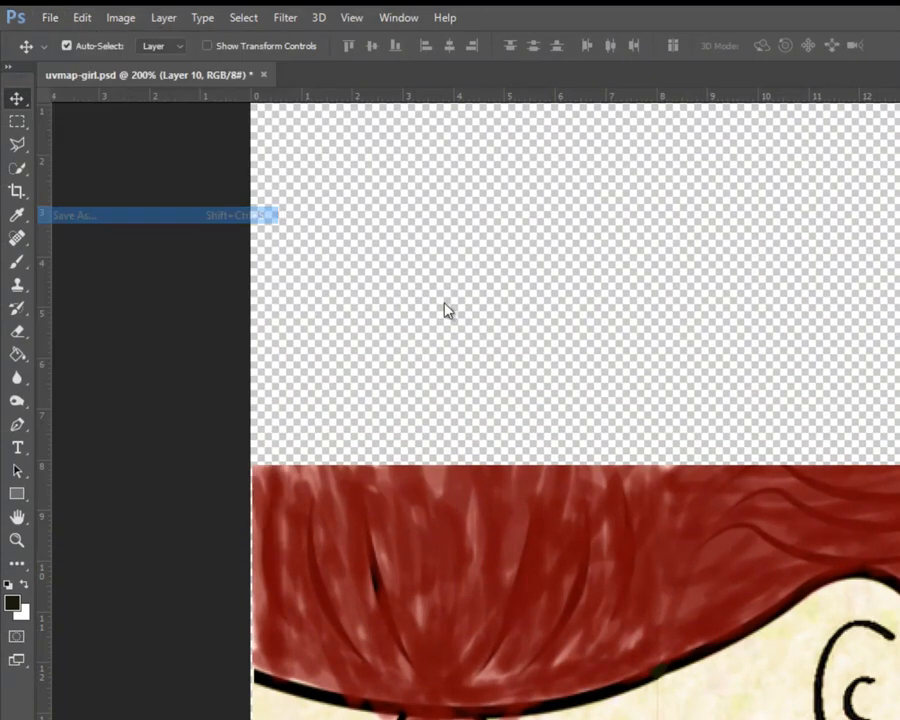
left_click(240, 420)
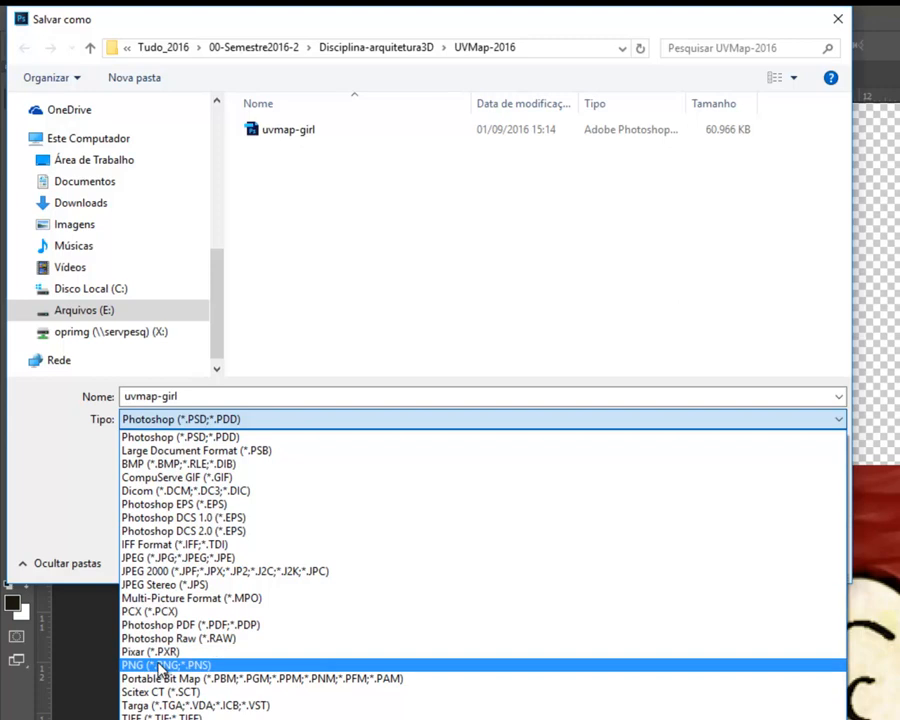
left_click(159, 665)
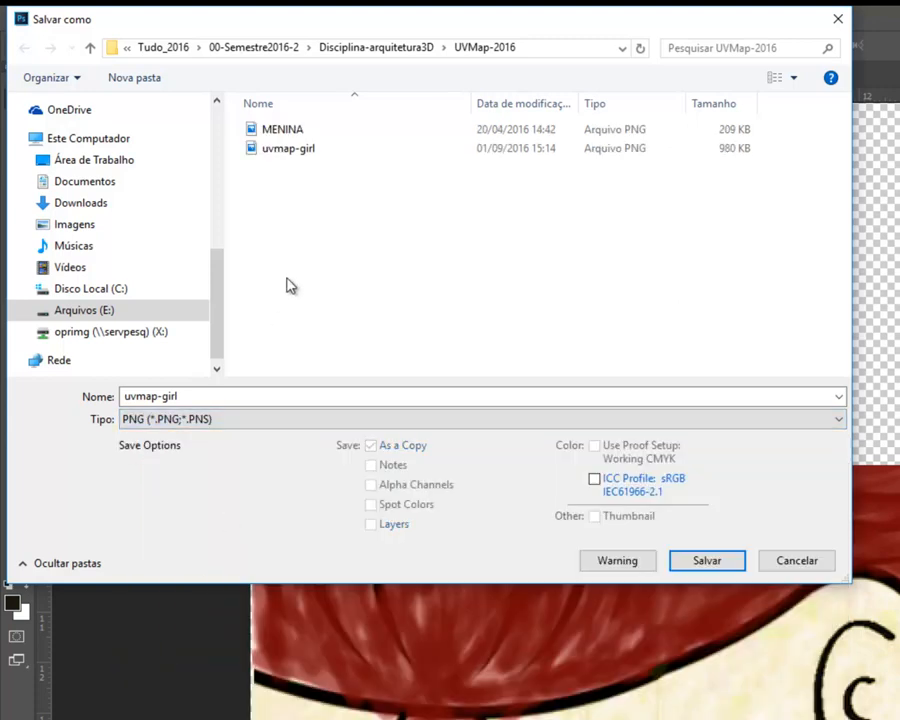
left_click(278, 153)
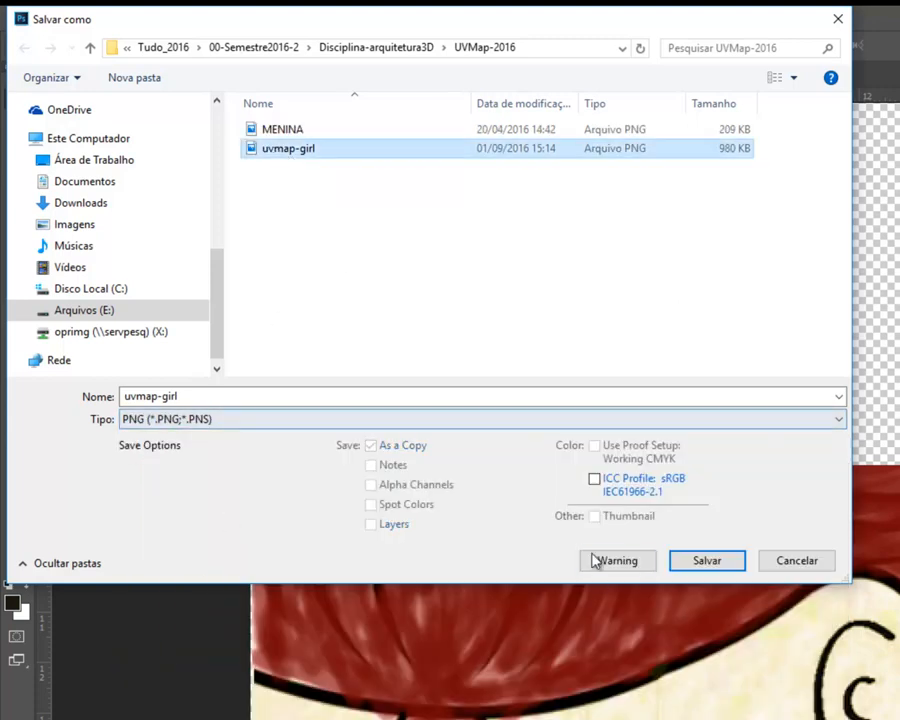
left_click(706, 566)
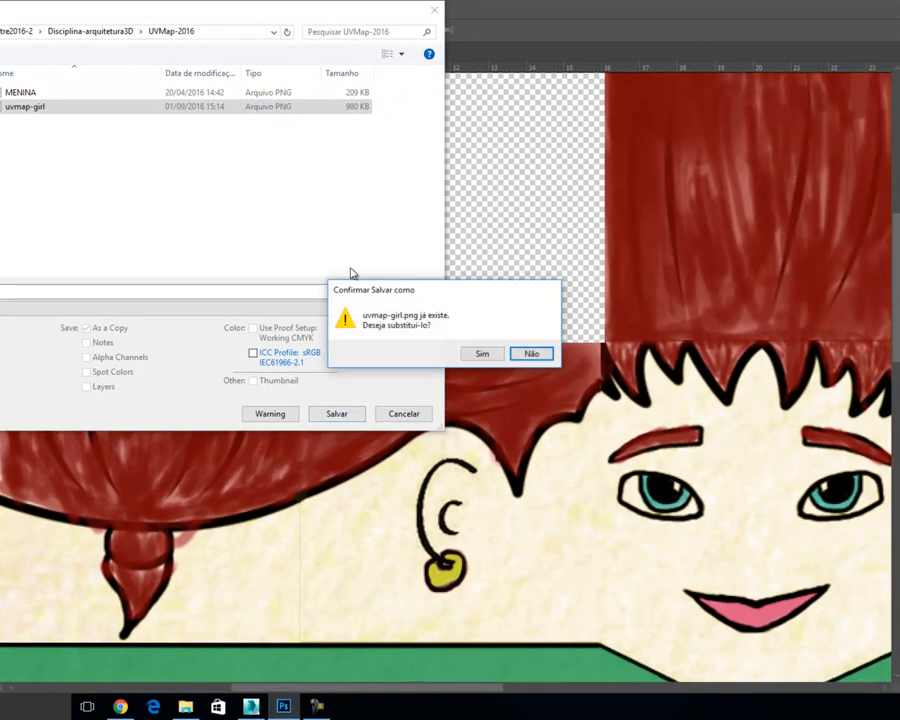
left_click(478, 354)
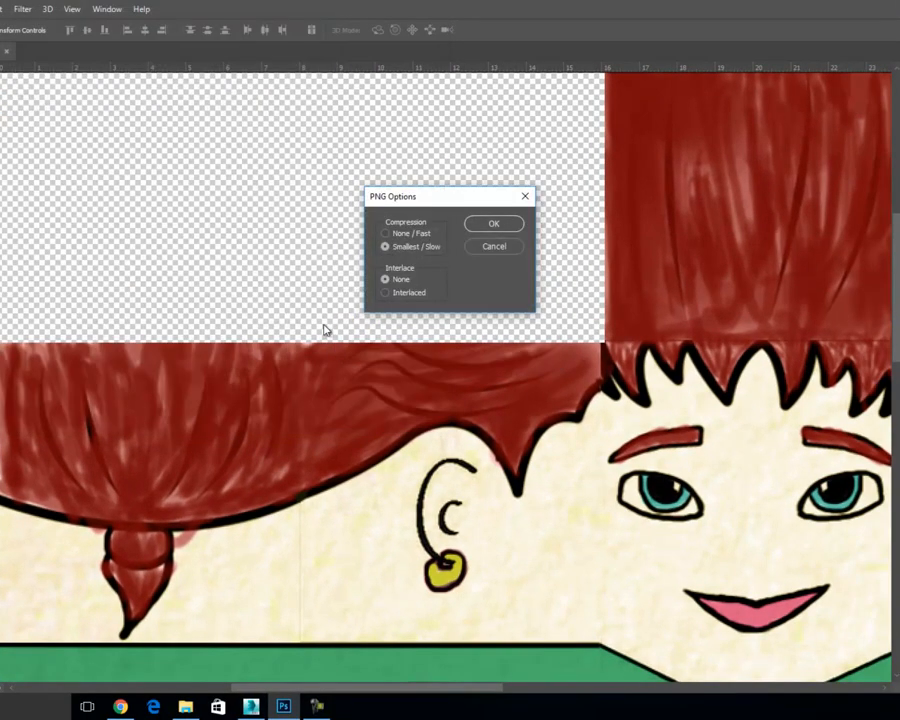
left_click(475, 222)
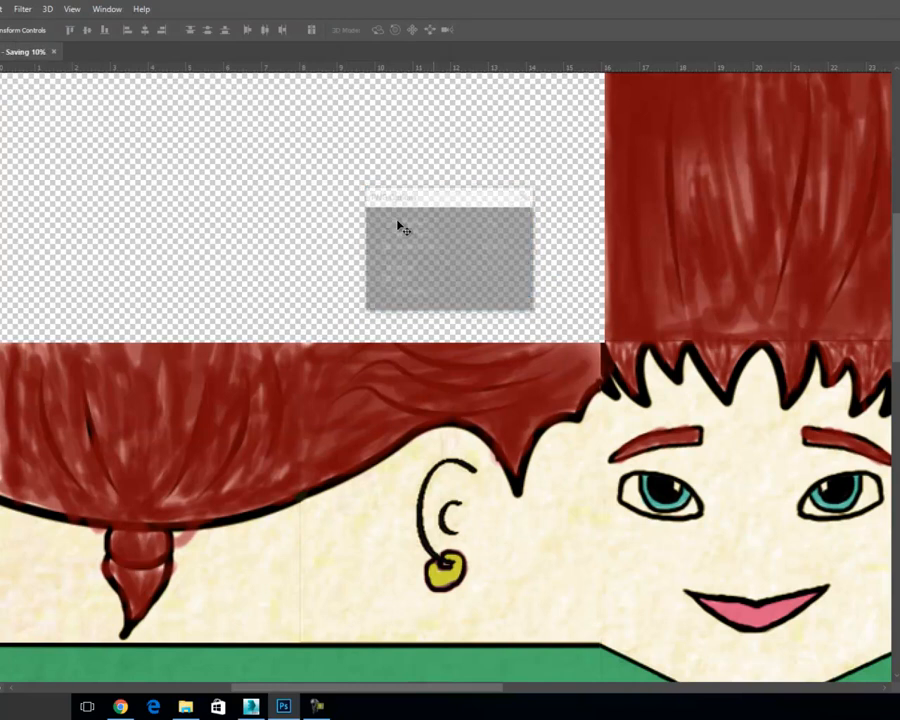
Switch to 3ds Max, close the UV editor and select the box's face that lies next to the previously selected one.
left_click(284, 707)
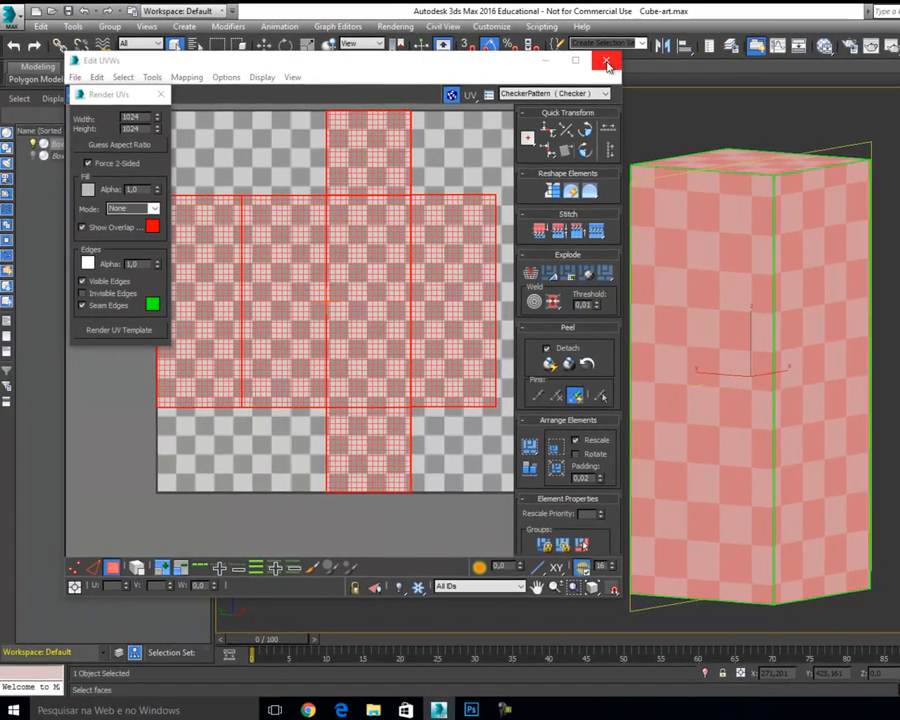
left_click(418, 59)
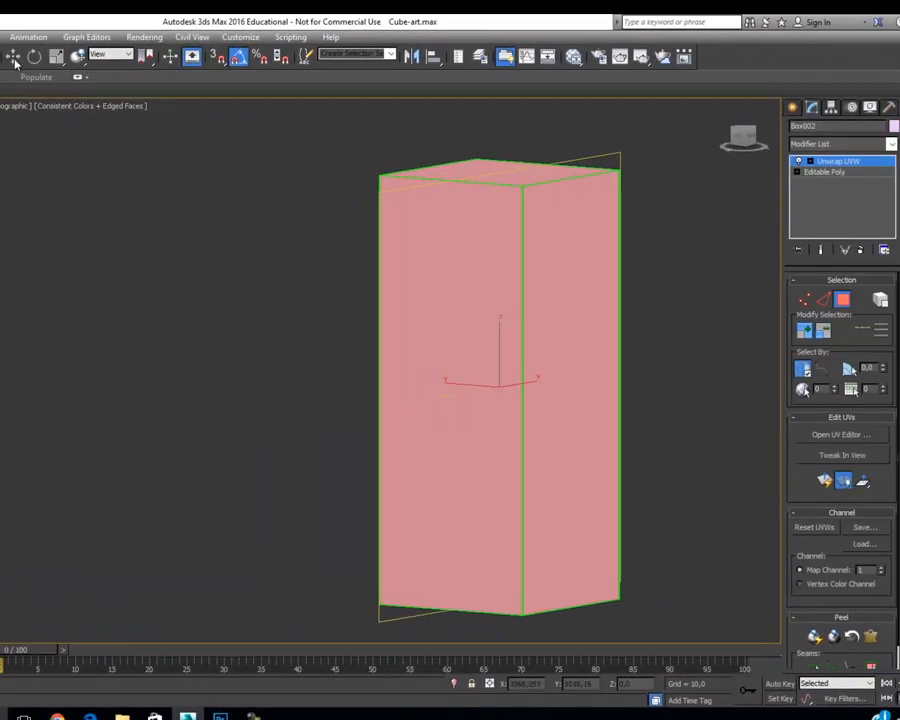
left_click(265, 205)
left_click(530, 295)
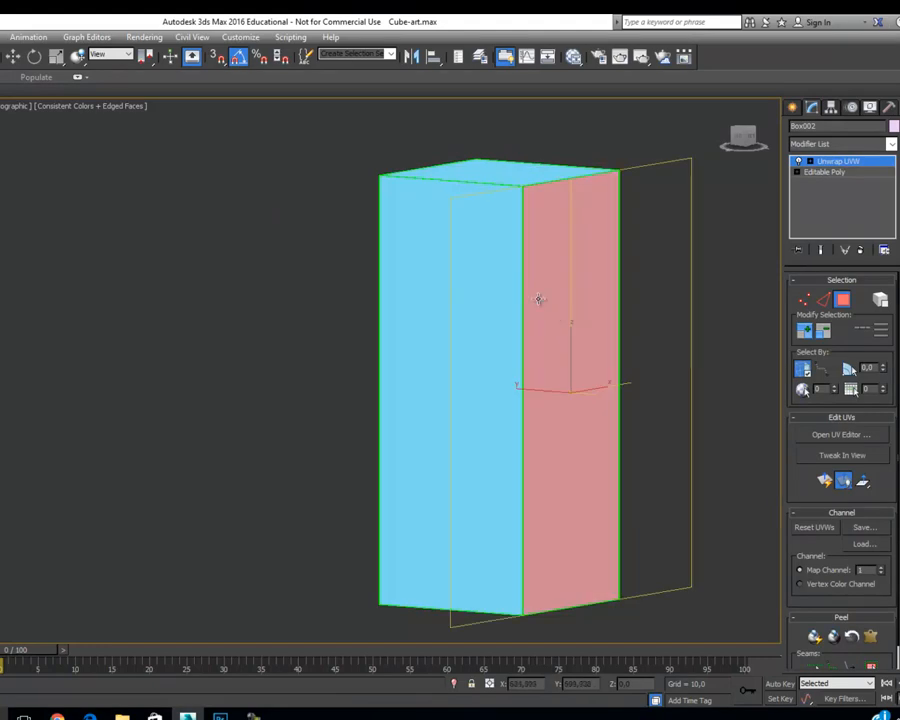
middle_click_drag(566, 331, 527, 333, "alt")
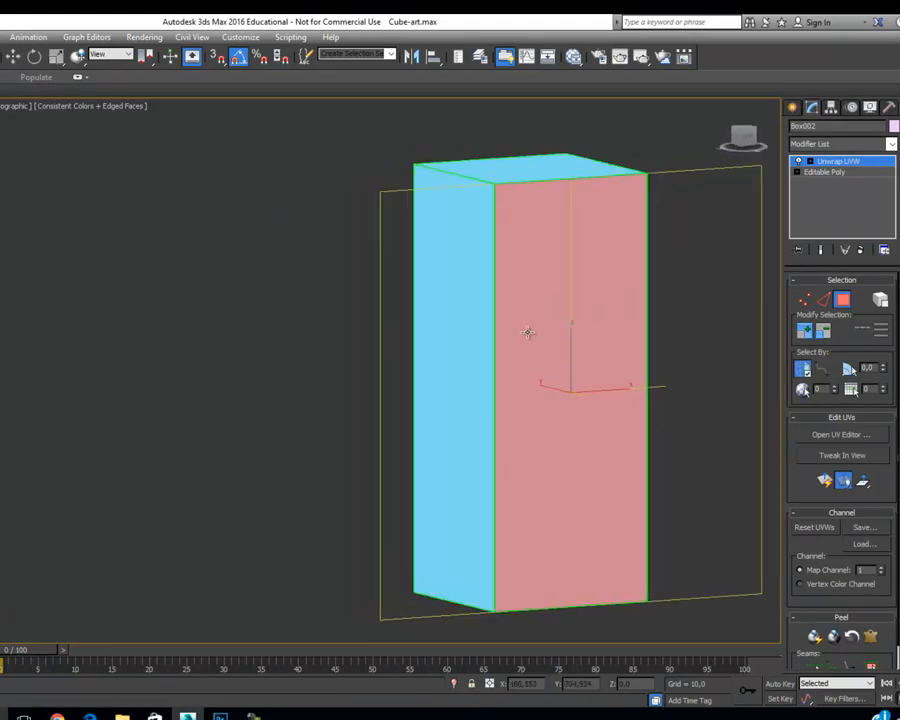
Convert the unwrapped box to an Editable Poly and activate the Move tool.
left_click(700, 248)
left_click(605, 240)
right_click(601, 235)
mouse_move(636, 371)
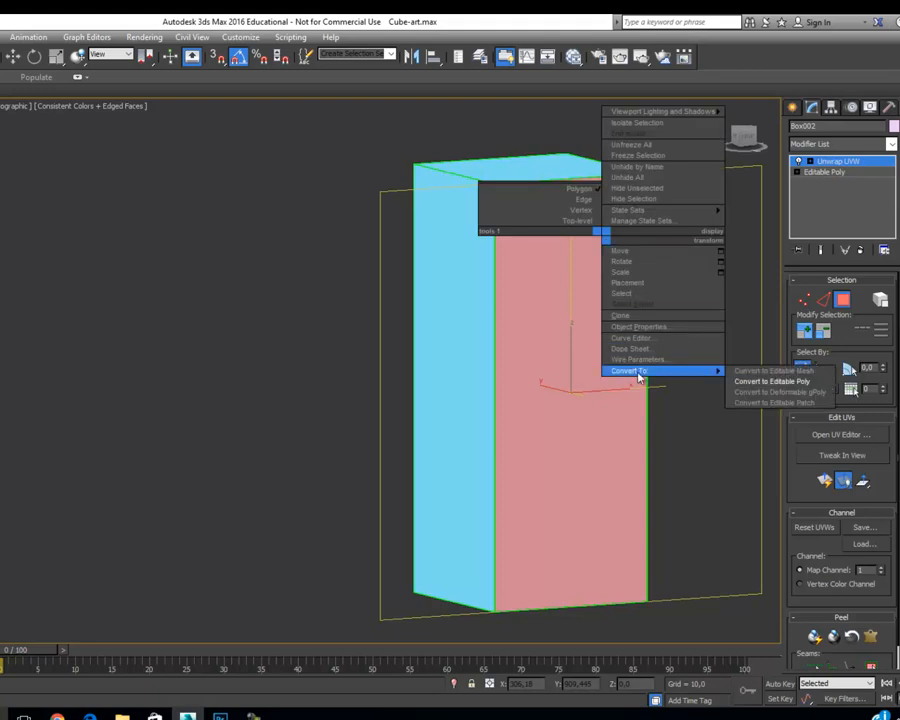
left_click(742, 381)
left_click(13, 56)
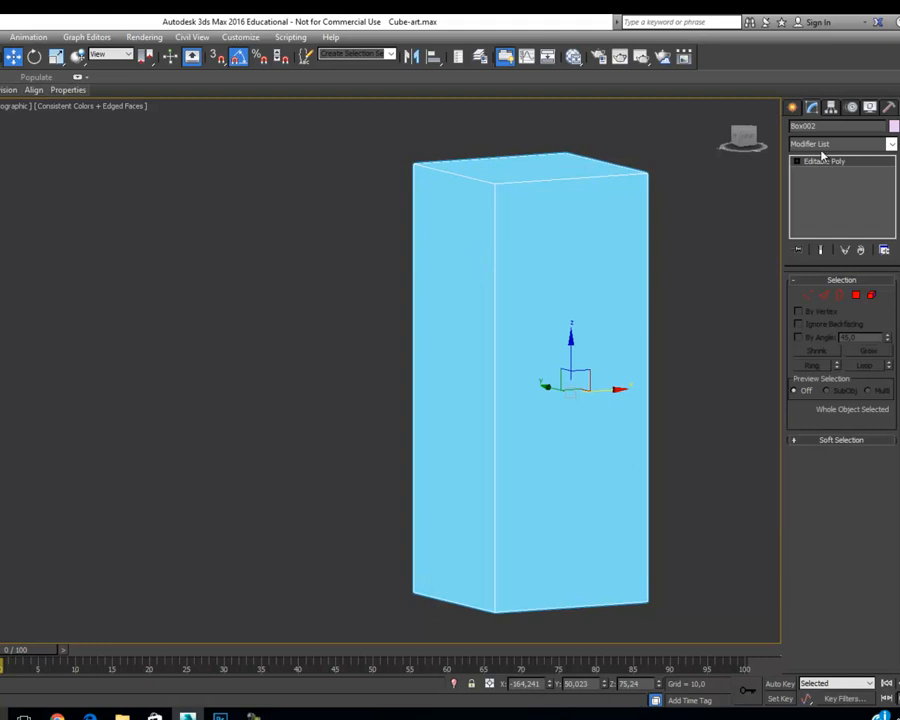
Open the Material Editor in compact mode and assign the first sample material, 01 - Default, to the box.
middle_click_drag(589, 321, 585, 324, "alt")
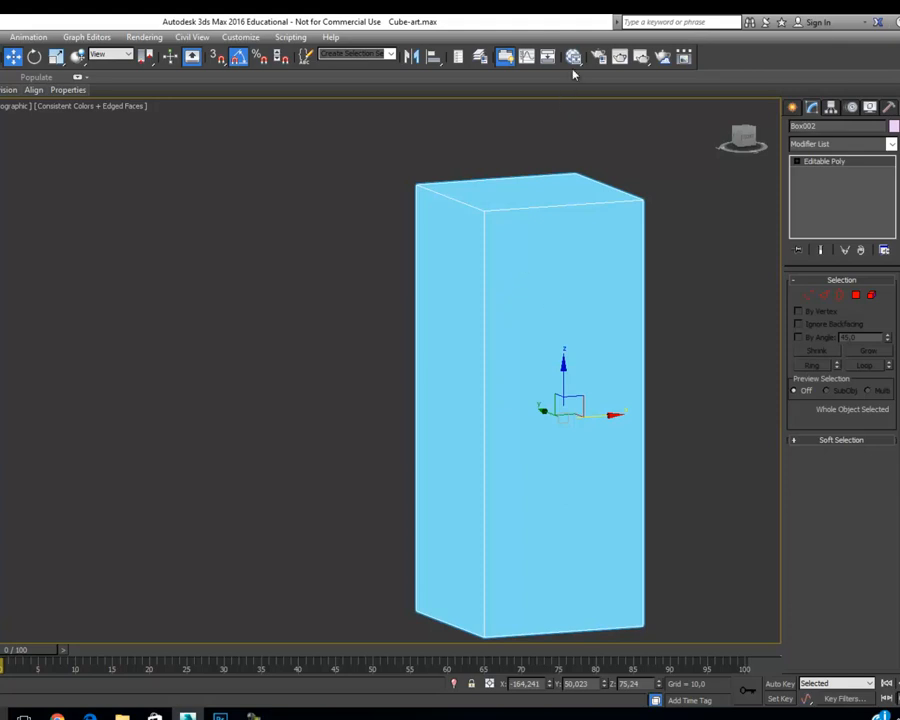
left_click(573, 57)
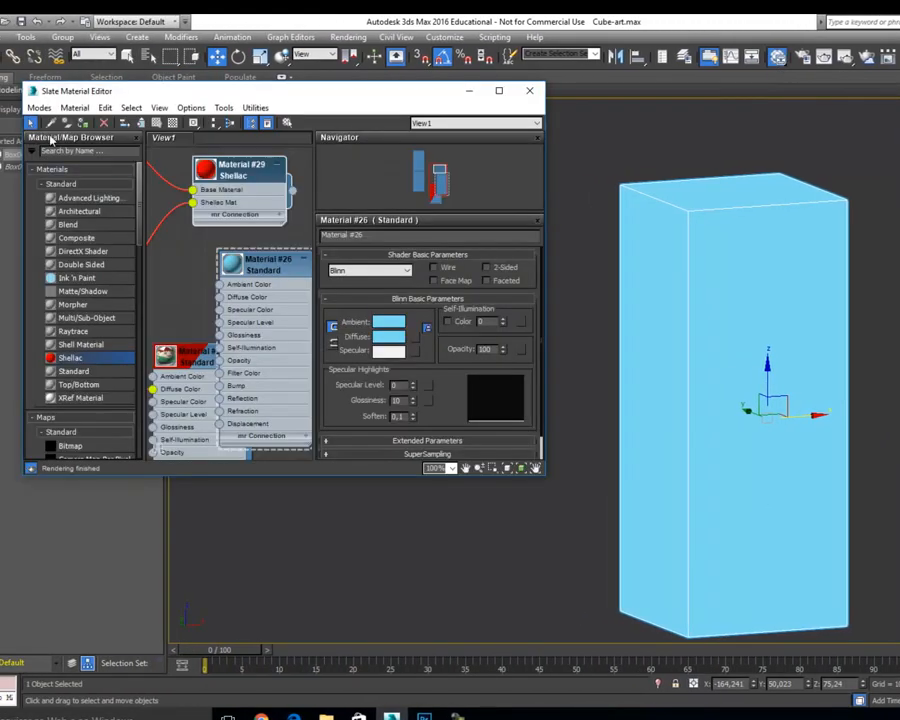
left_click(39, 107)
left_click(45, 124)
left_click_drag(235, 89, 380, 119)
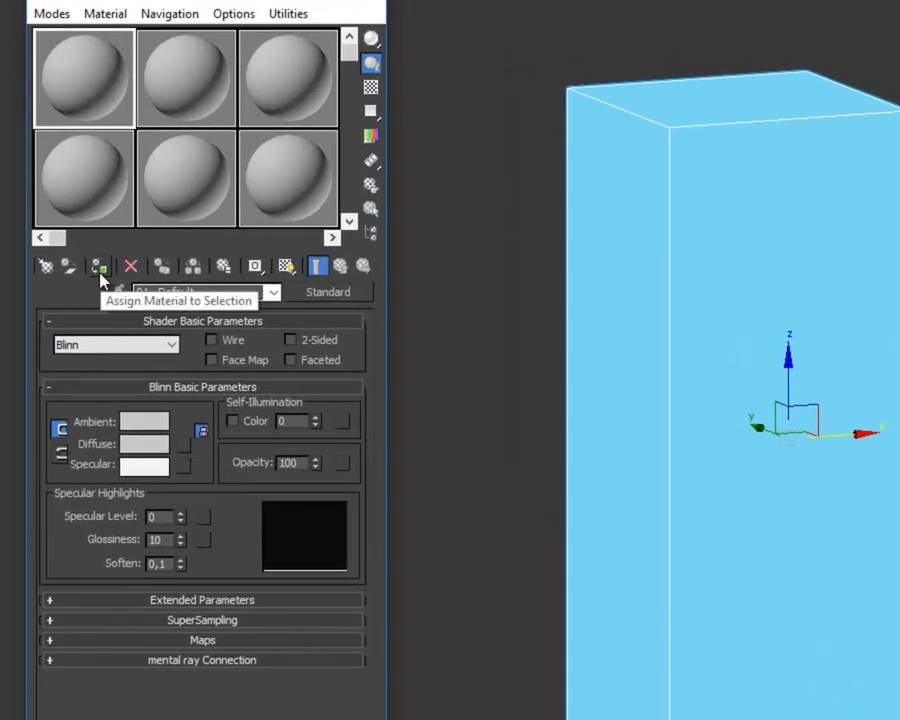
left_click(100, 272)
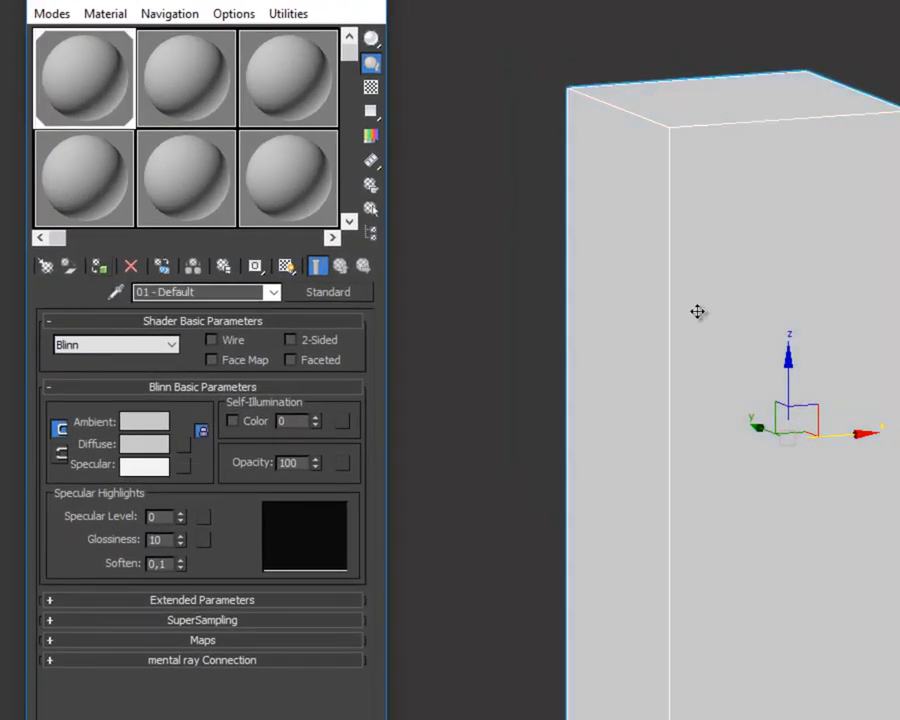
Load uvmap-girl.png as a Bitmap into the material's Diffuse map, reassign the material to the box and show the map in the viewport.
left_click(183, 444)
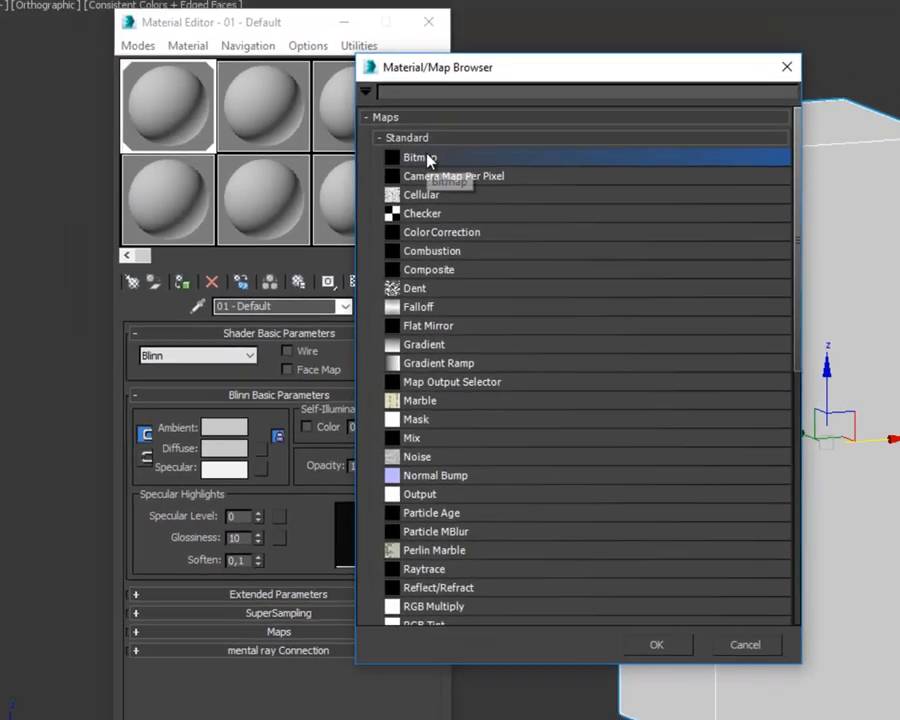
double_click(362, 134)
left_click(371, 118)
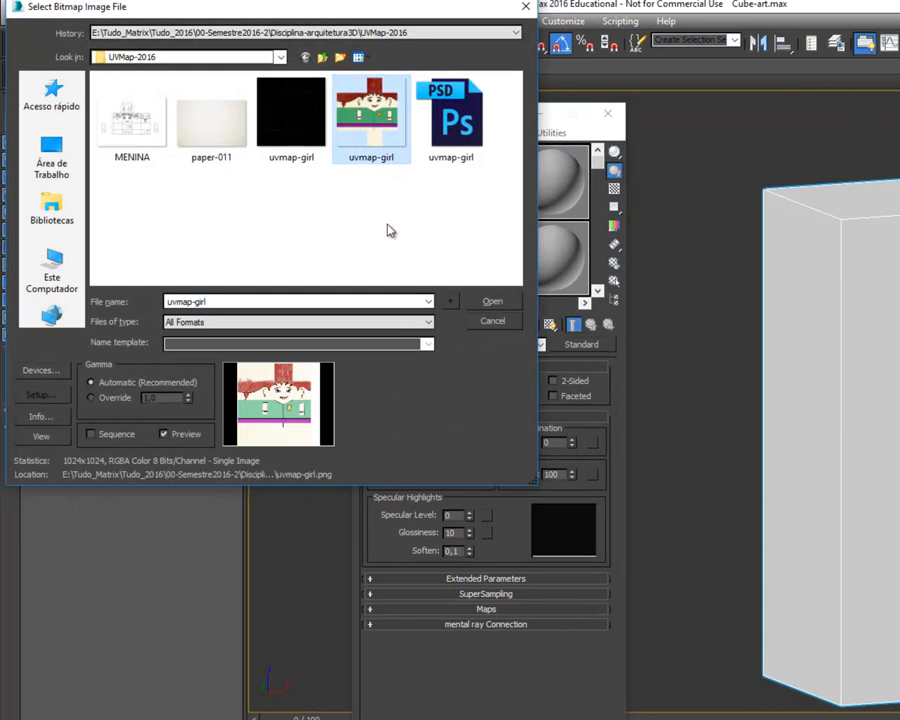
left_click(489, 303)
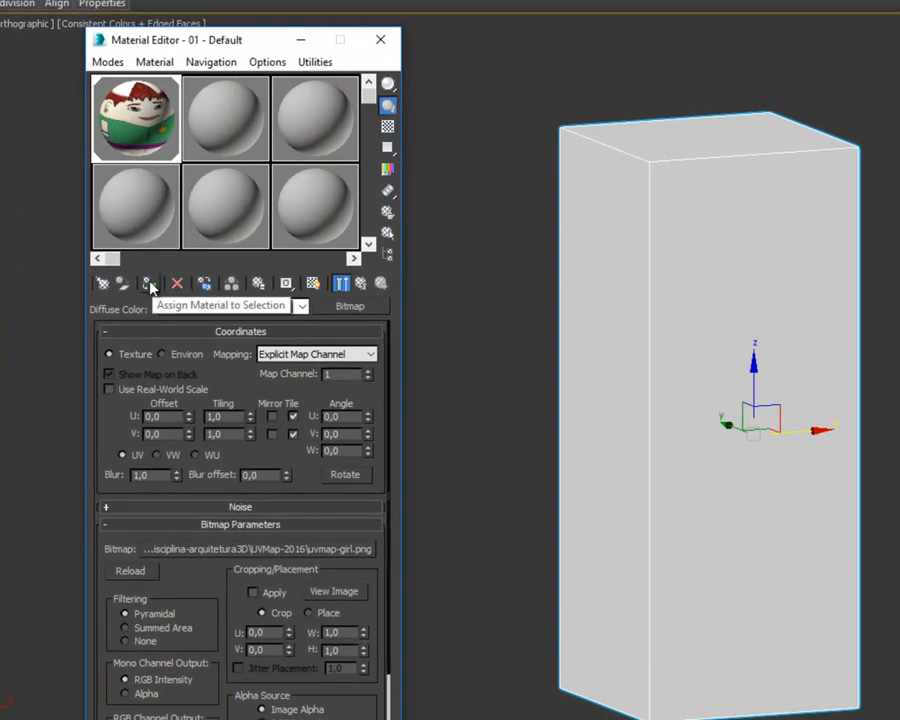
left_click(147, 284)
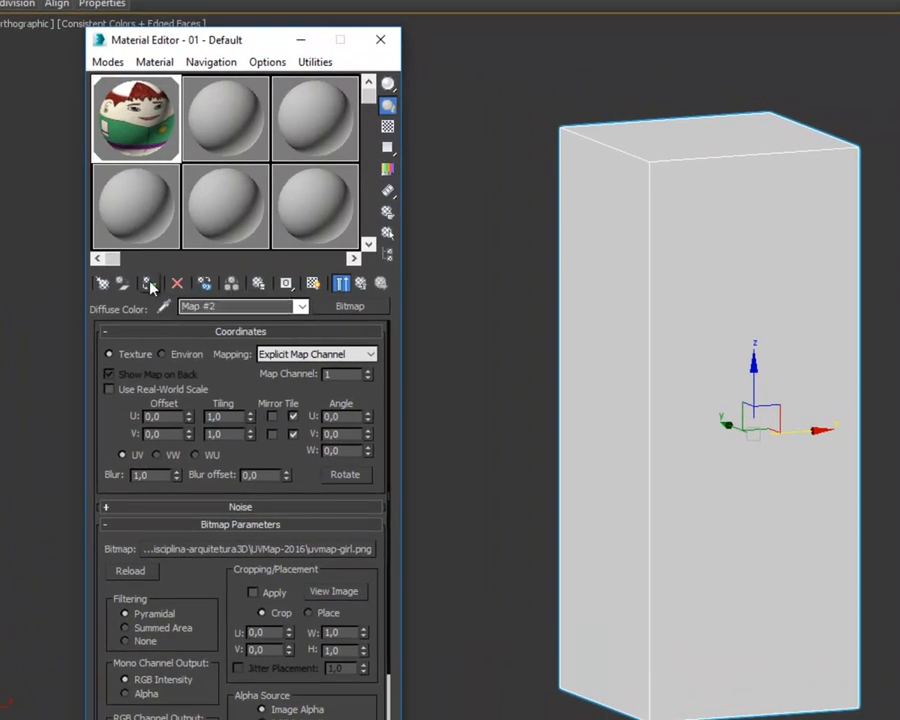
left_click(312, 284)
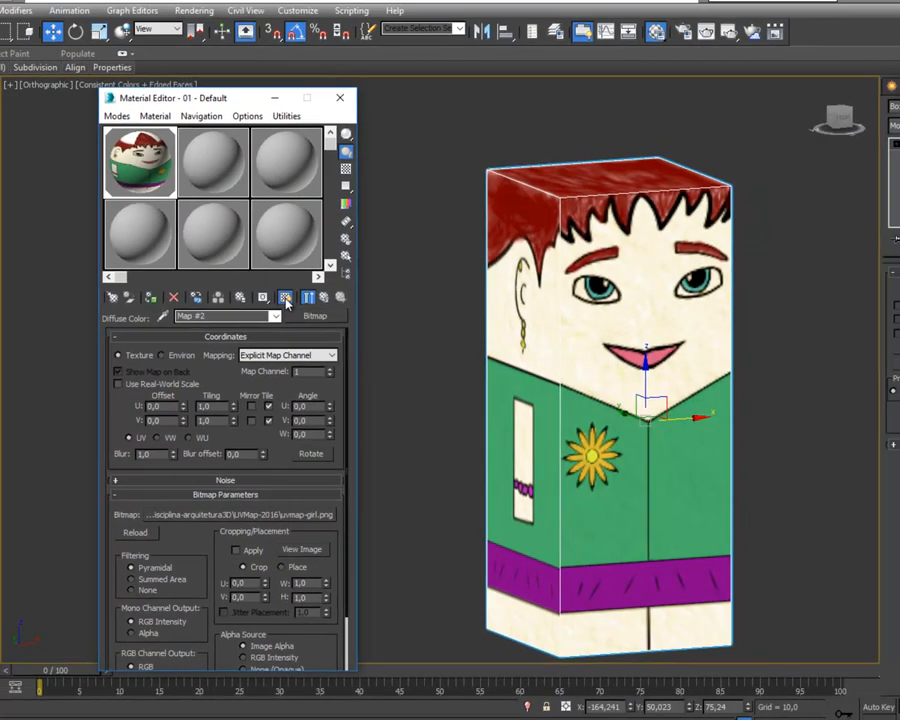
Render a test image of the textured box, close it and examine the mapping from another angle.
left_click(519, 378)
mouse_move(519, 378)
middle_mouse_down("alt")
mouse_move(694, 394)
mouse_move(747, 367)
mouse_move(790, 321)
mouse_move(790, 293)
mouse_move(815, 394)
mouse_move(499, 425)
mouse_move(438, 366)
mouse_move(585, 368)
mouse_move(514, 370)
mouse_move(505, 362)
middle_mouse_up("alt")
left_click(731, 35)
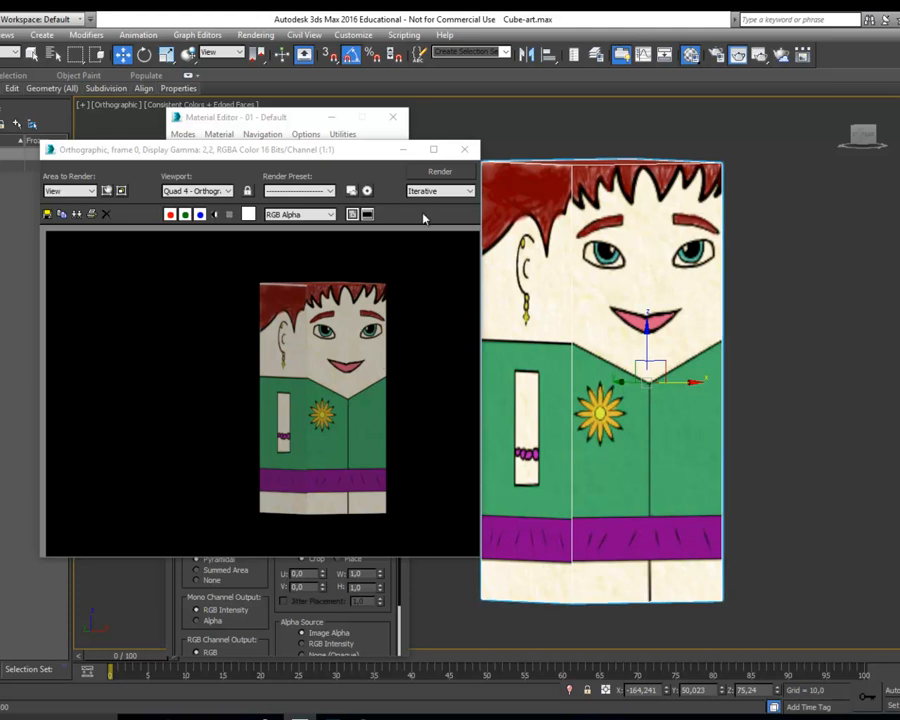
left_click(465, 151)
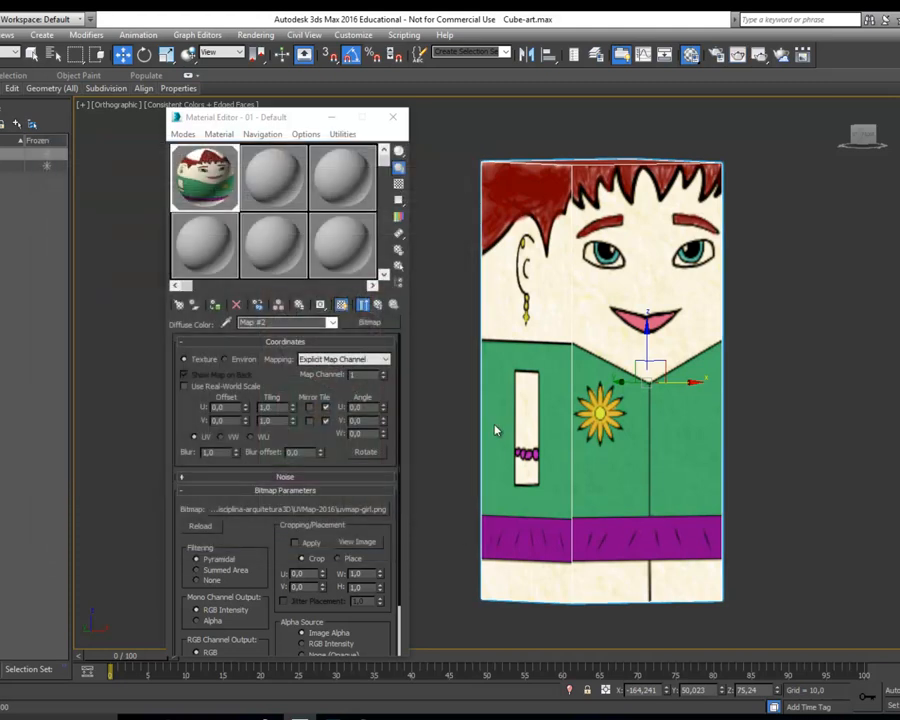
middle_click_drag(555, 488, 574, 482, "alt")
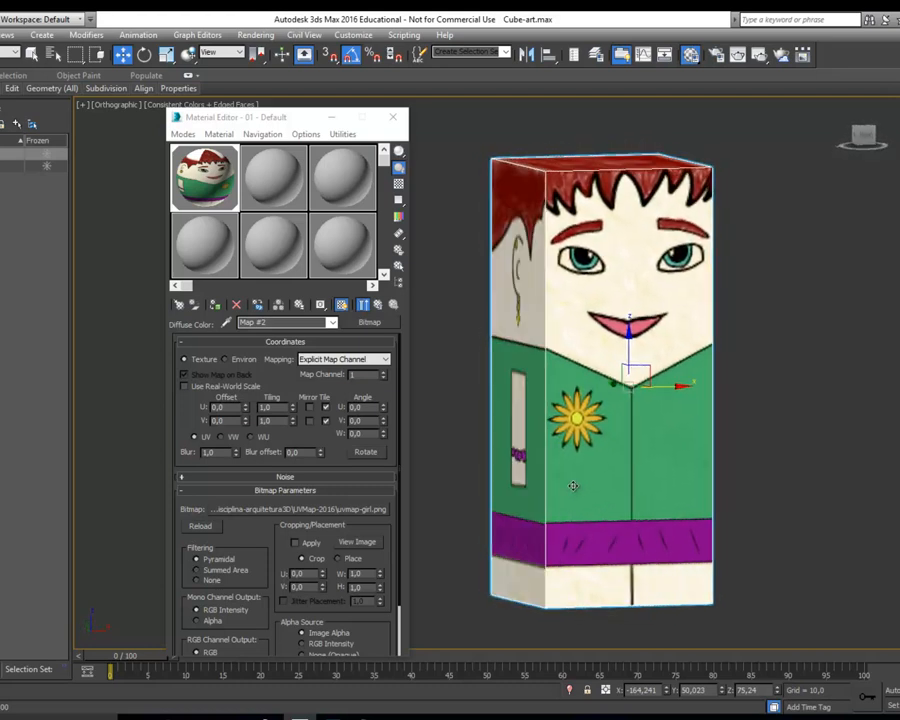